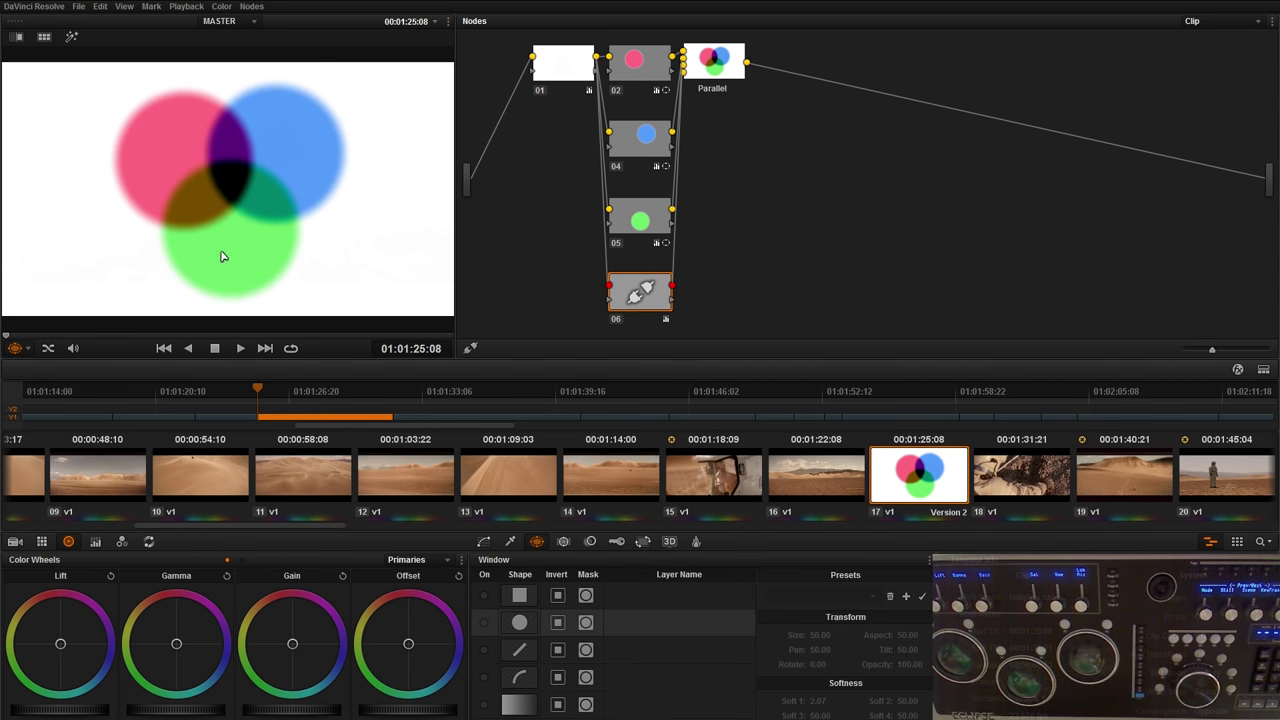
Step: Switch between clips 16 and 15, then view desert dunes clip 16 ungraded and graded again
left_click(821, 472)
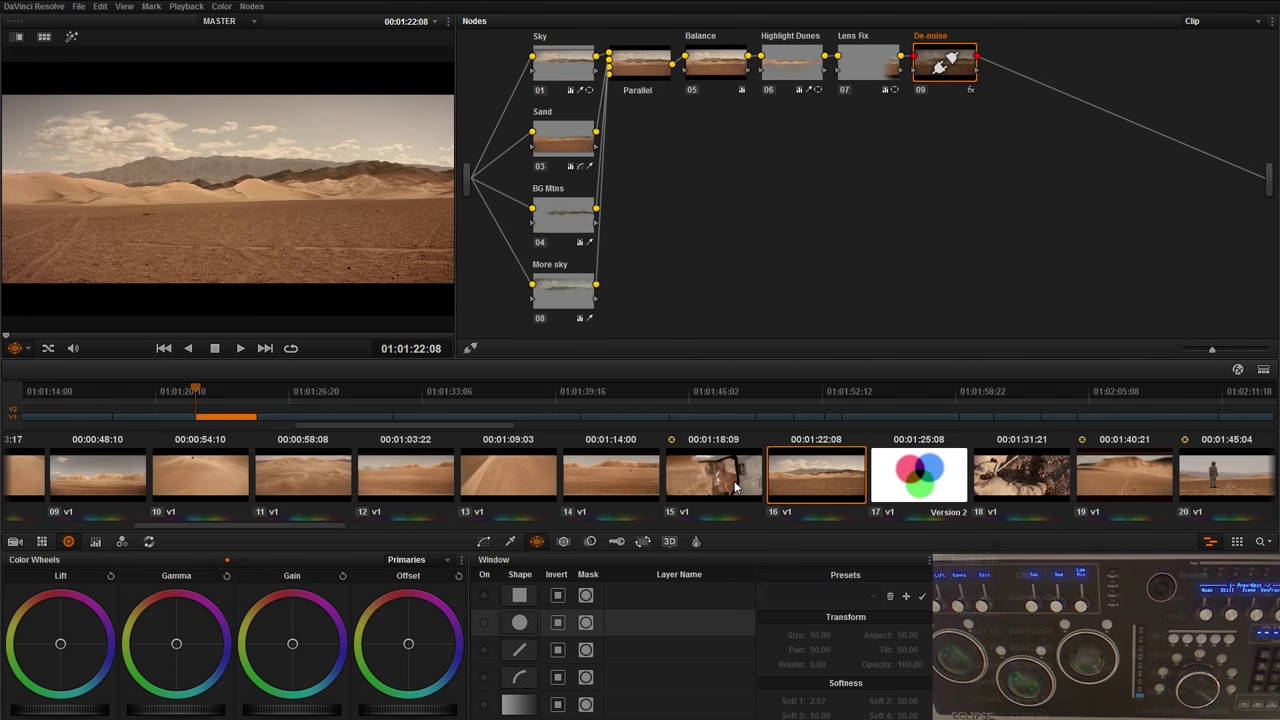
left_click(735, 484)
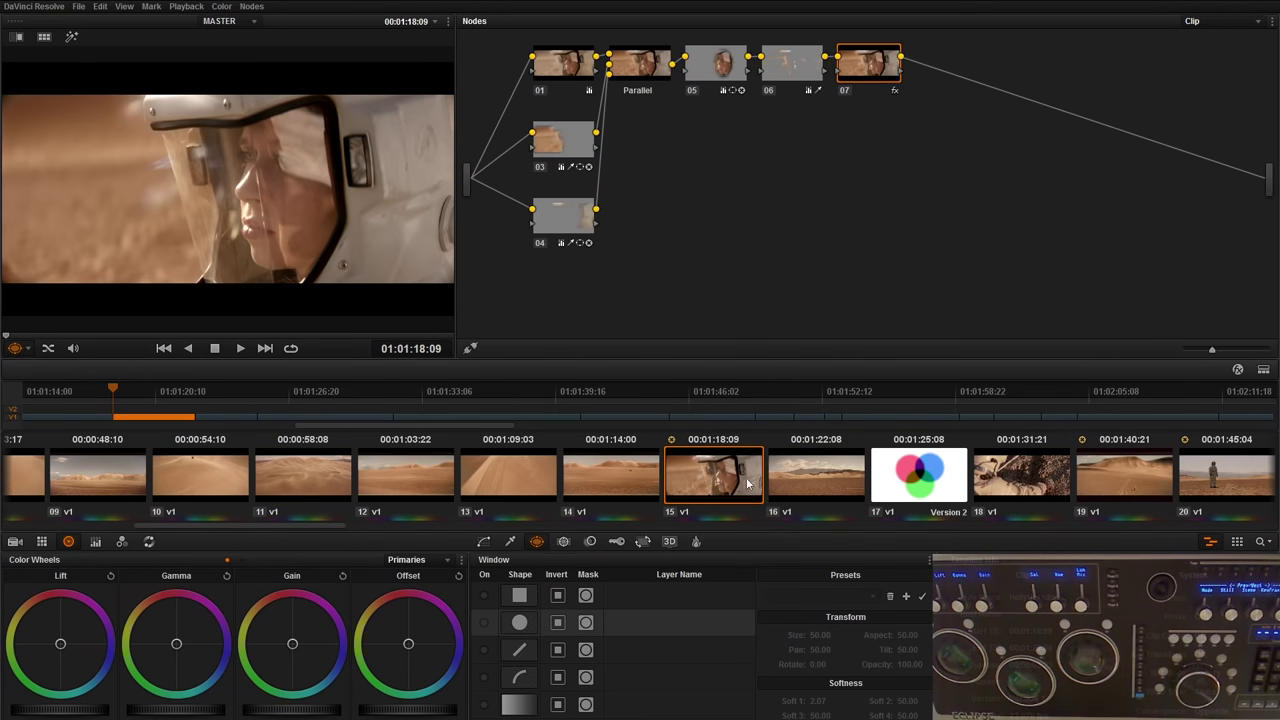
left_click(817, 490)
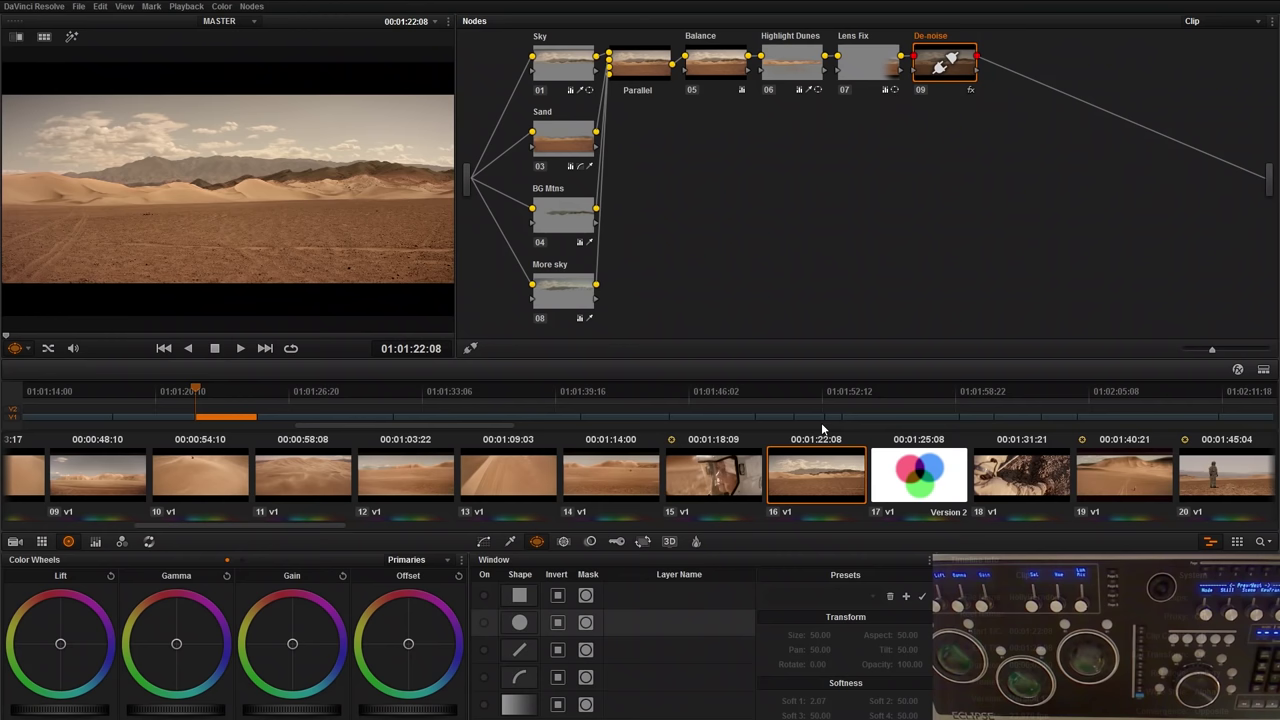
key("shift+d")
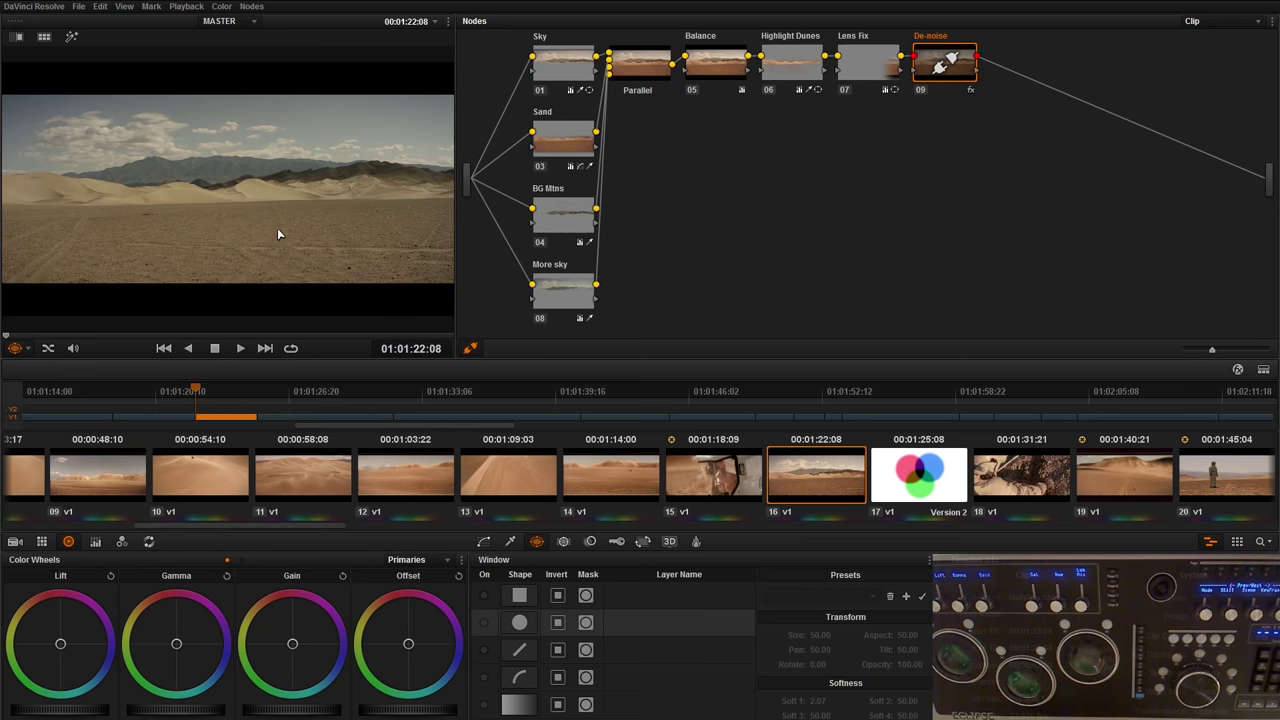
key("shift+d")
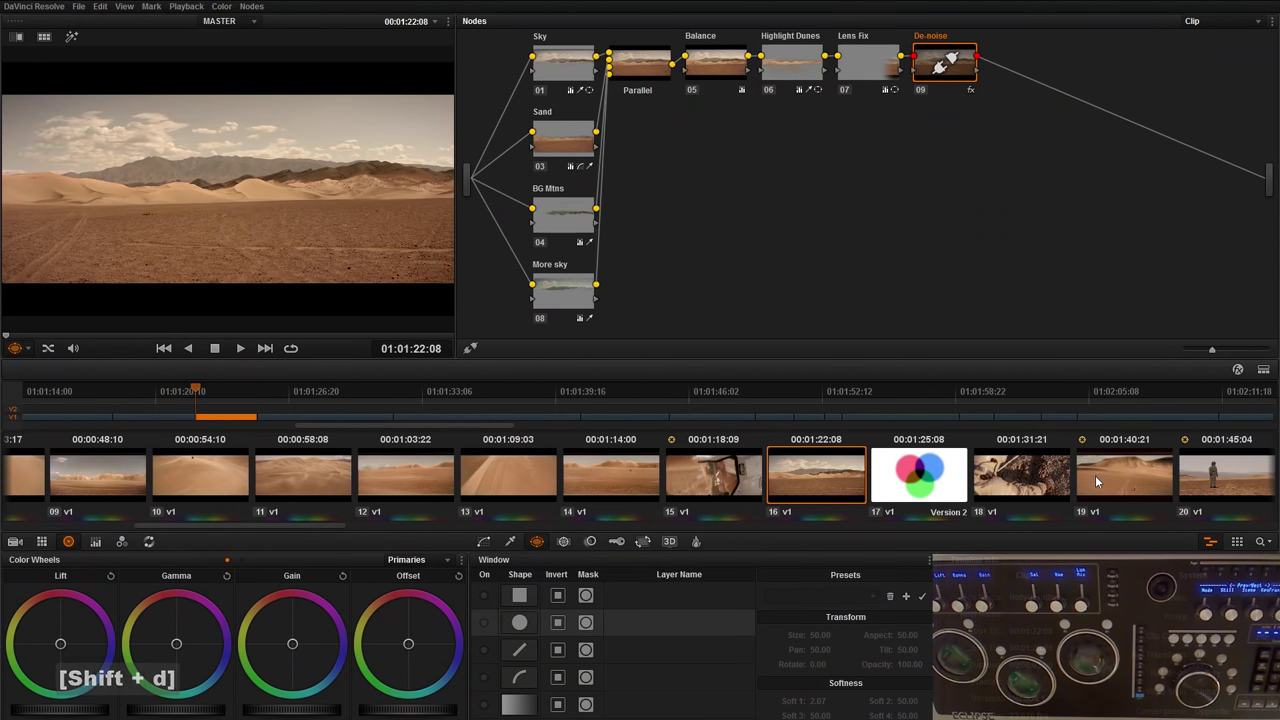
left_click(1232, 484)
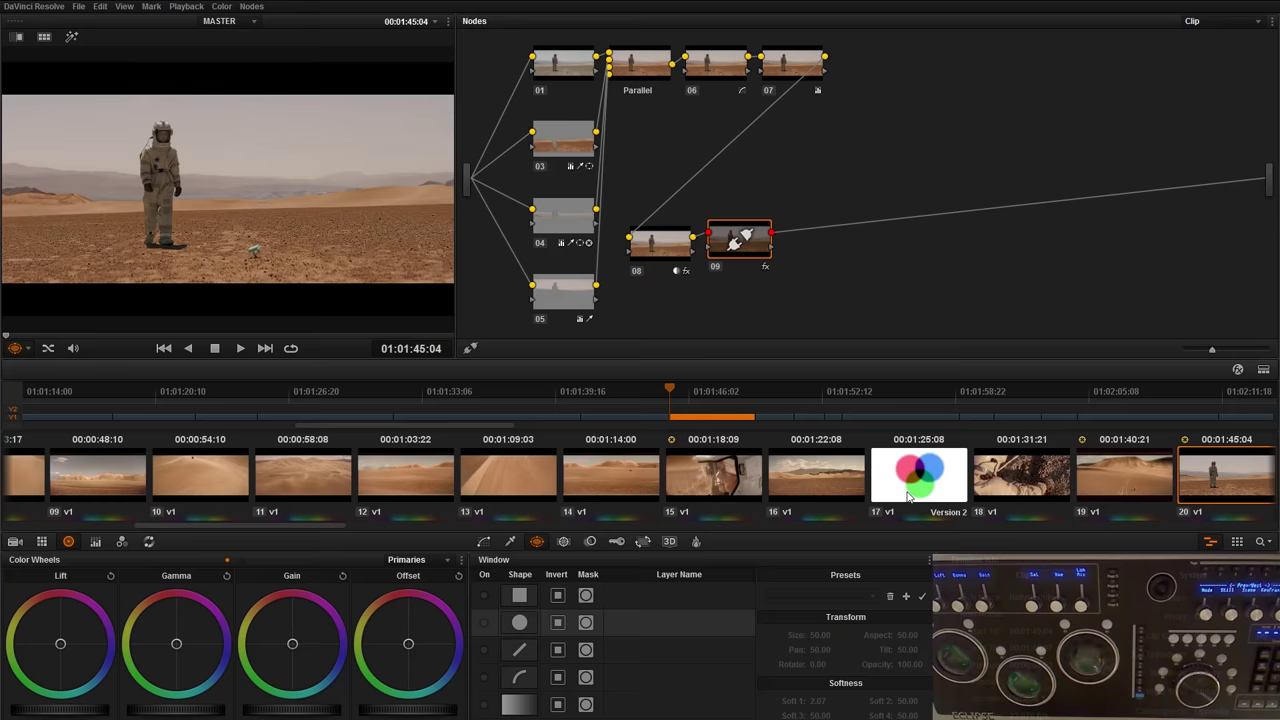
Step: On RGB circles clip 17, add a serial node after the Parallel mixer plus parallel nodes 09–11
left_click(908, 496)
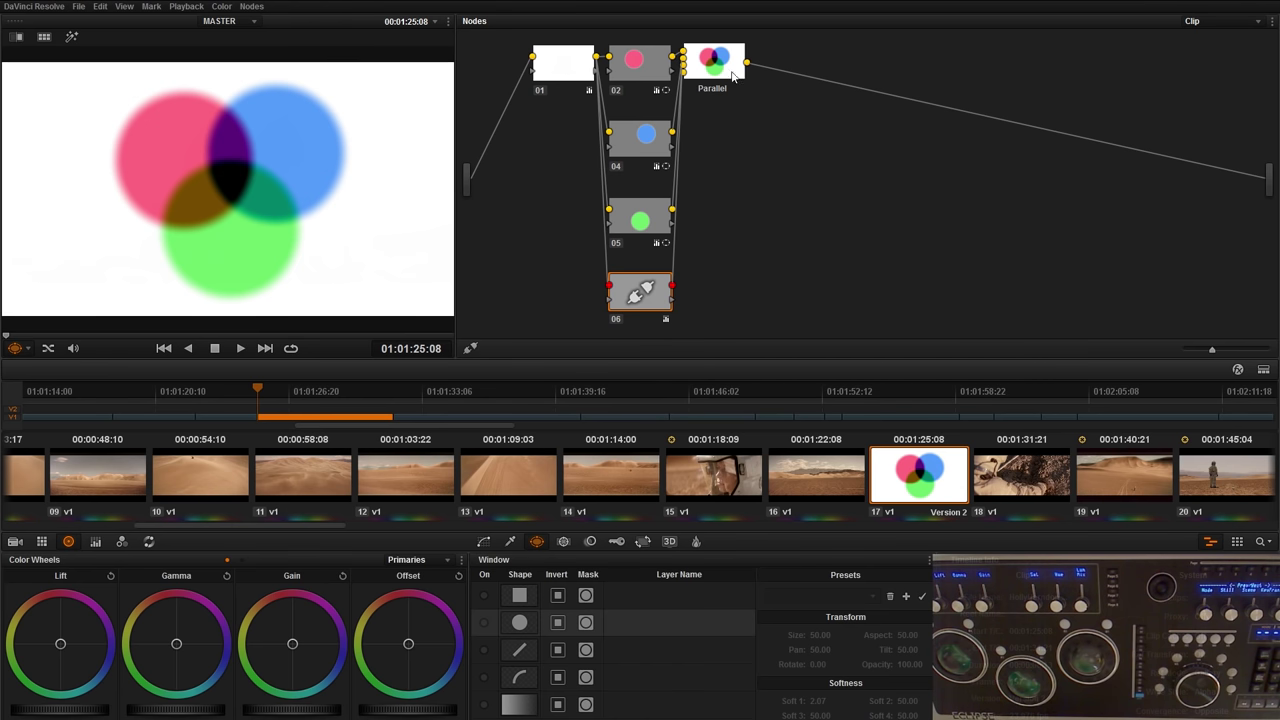
right_click(938, 482)
key("Escape")
left_click(724, 76)
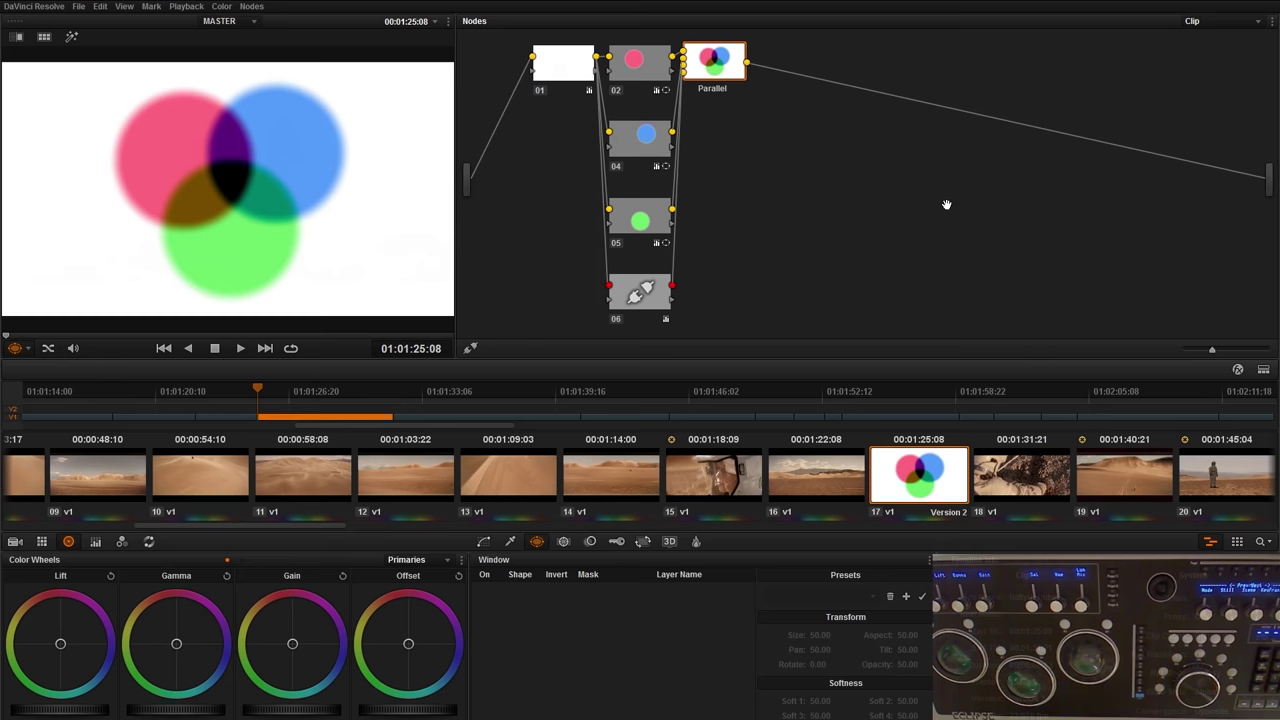
key("alt+s")
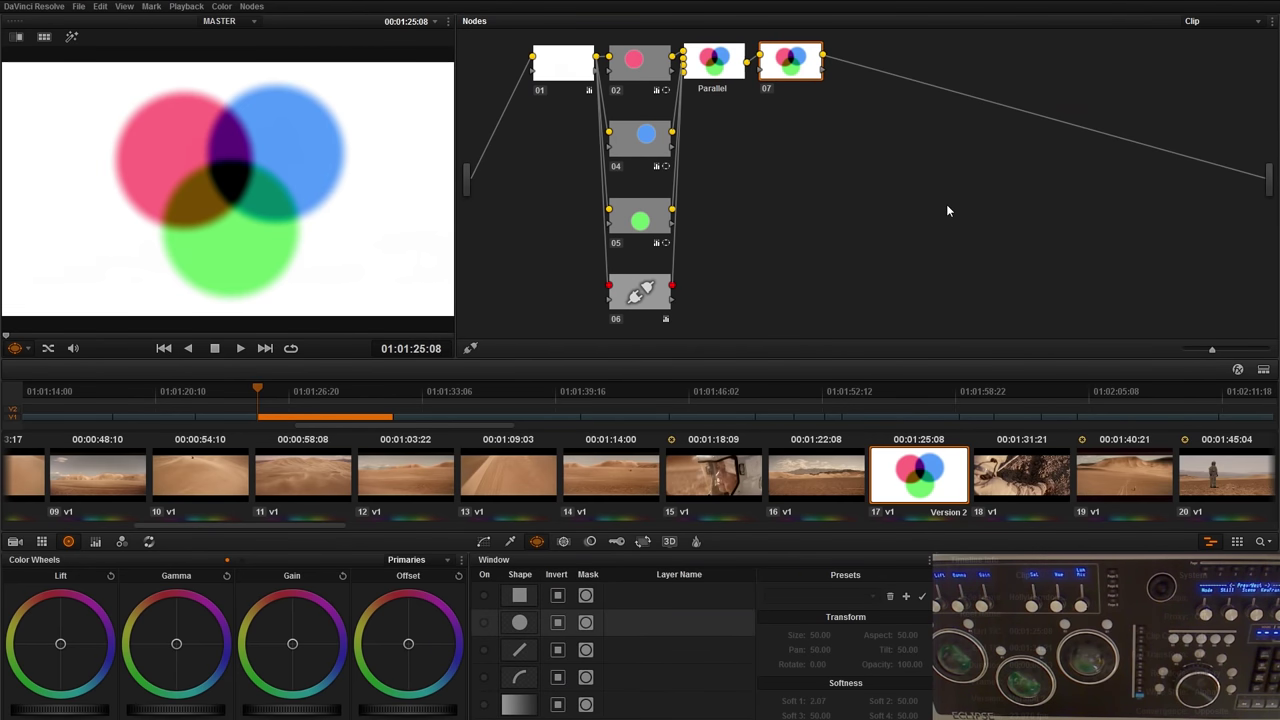
key("alt+p")
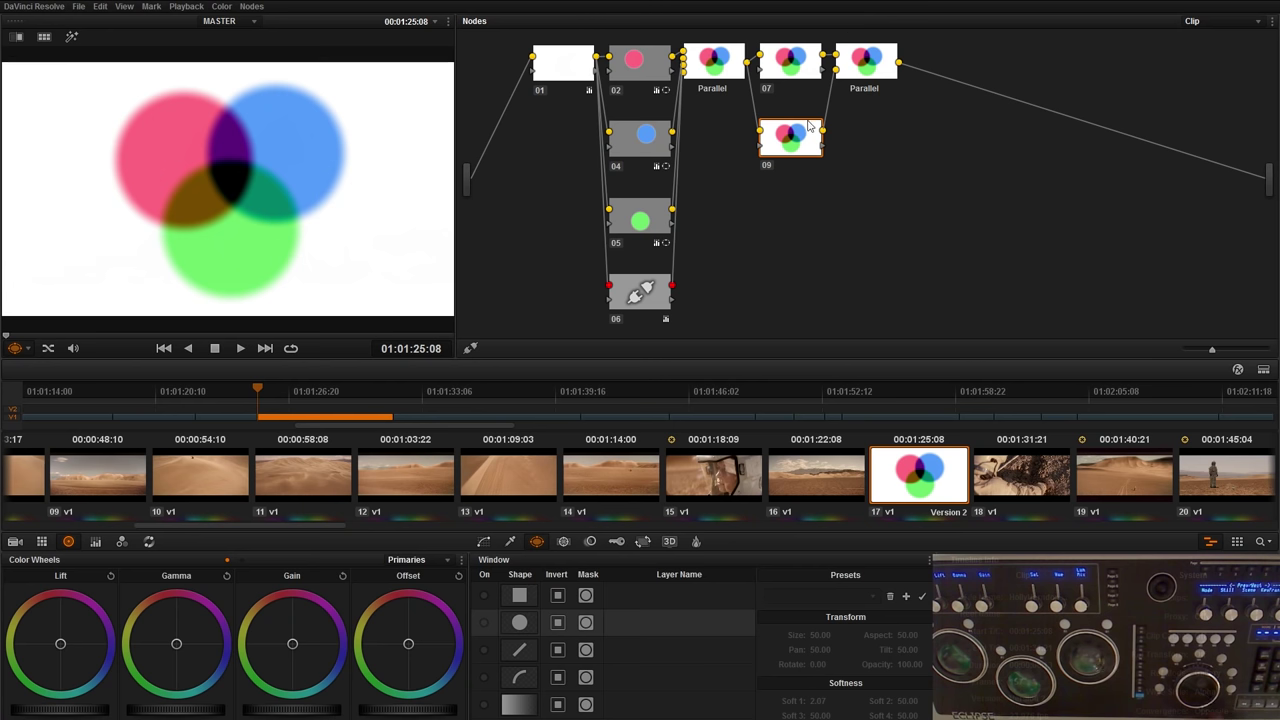
key("alt+p")
key("alt+p")
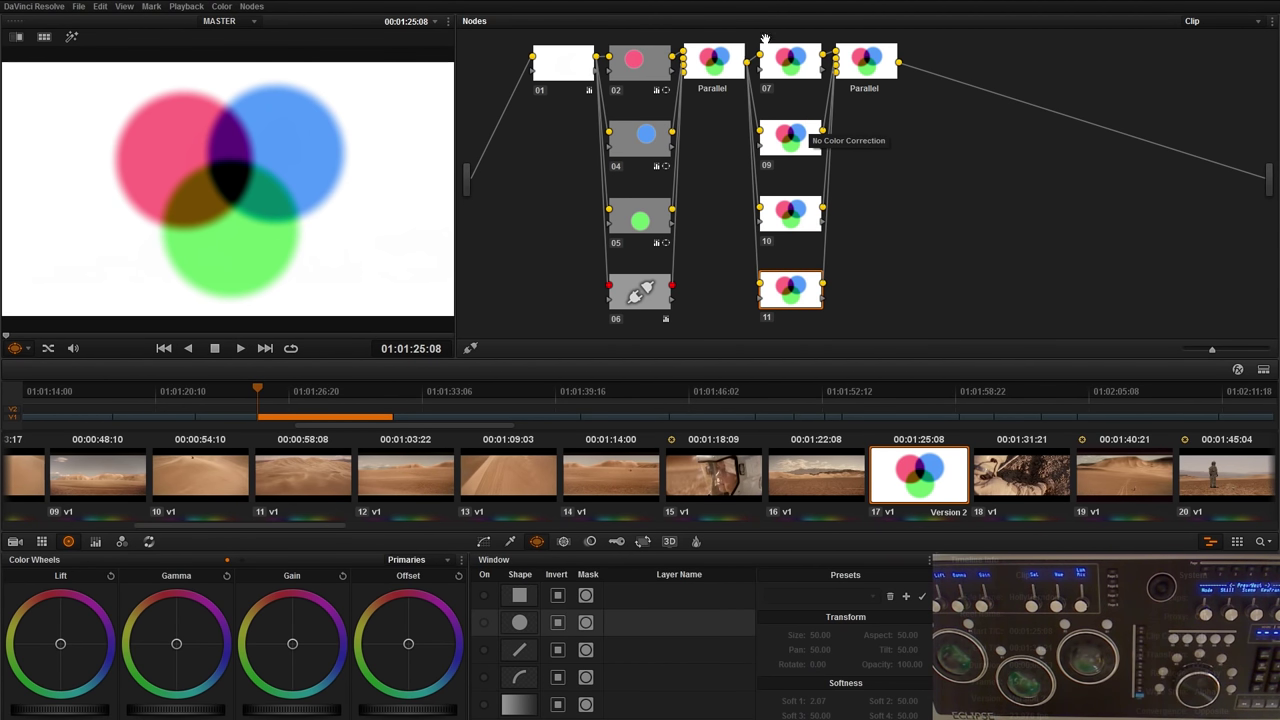
Step: Delete nodes 11 and 07 to restore clip 17's original node tree
left_click(877, 65)
left_click(787, 288)
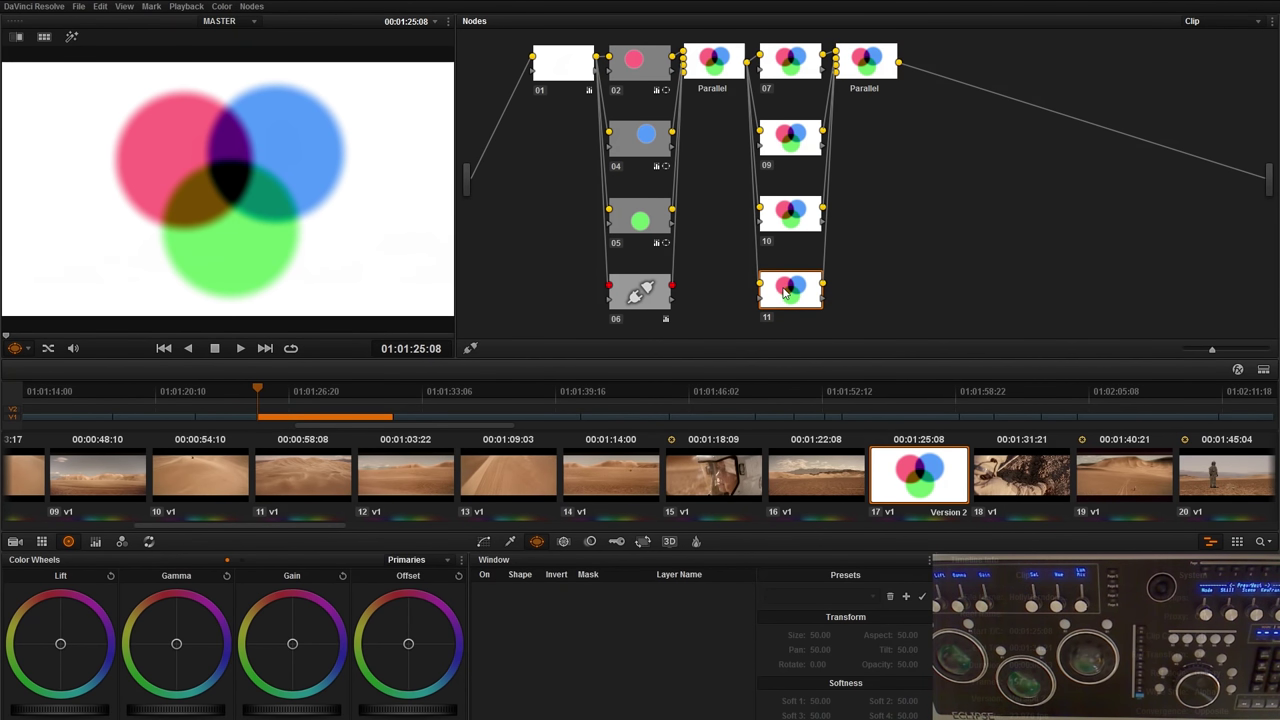
key("Delete")
key("Delete")
key("Delete")
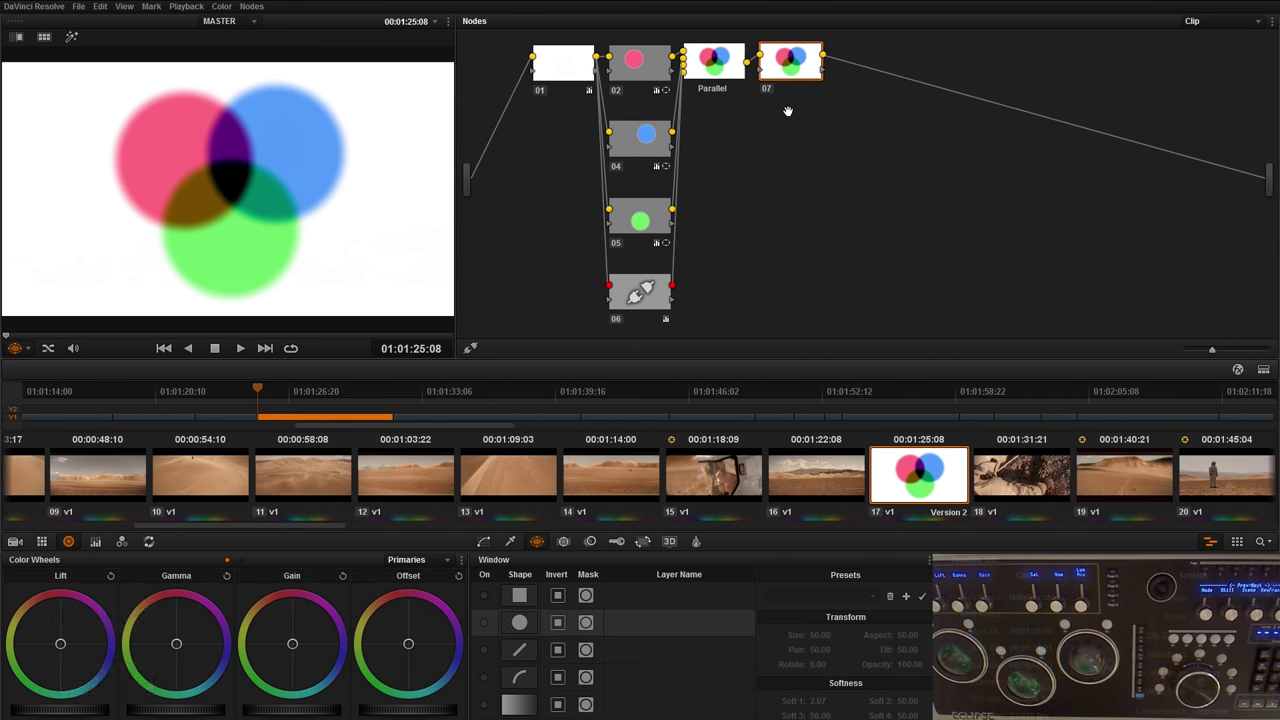
key("Delete")
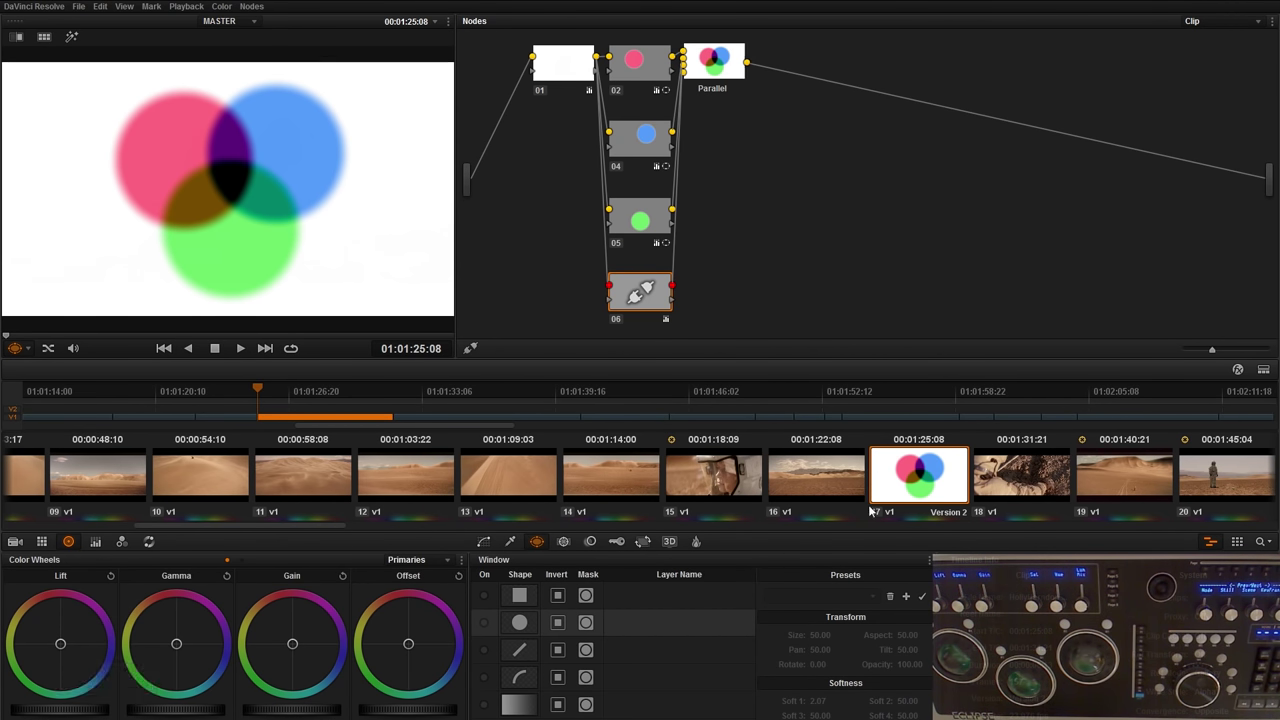
Step: View desert dunes clip 16 ungraded, then compare it with desert clip 14
left_click(841, 474)
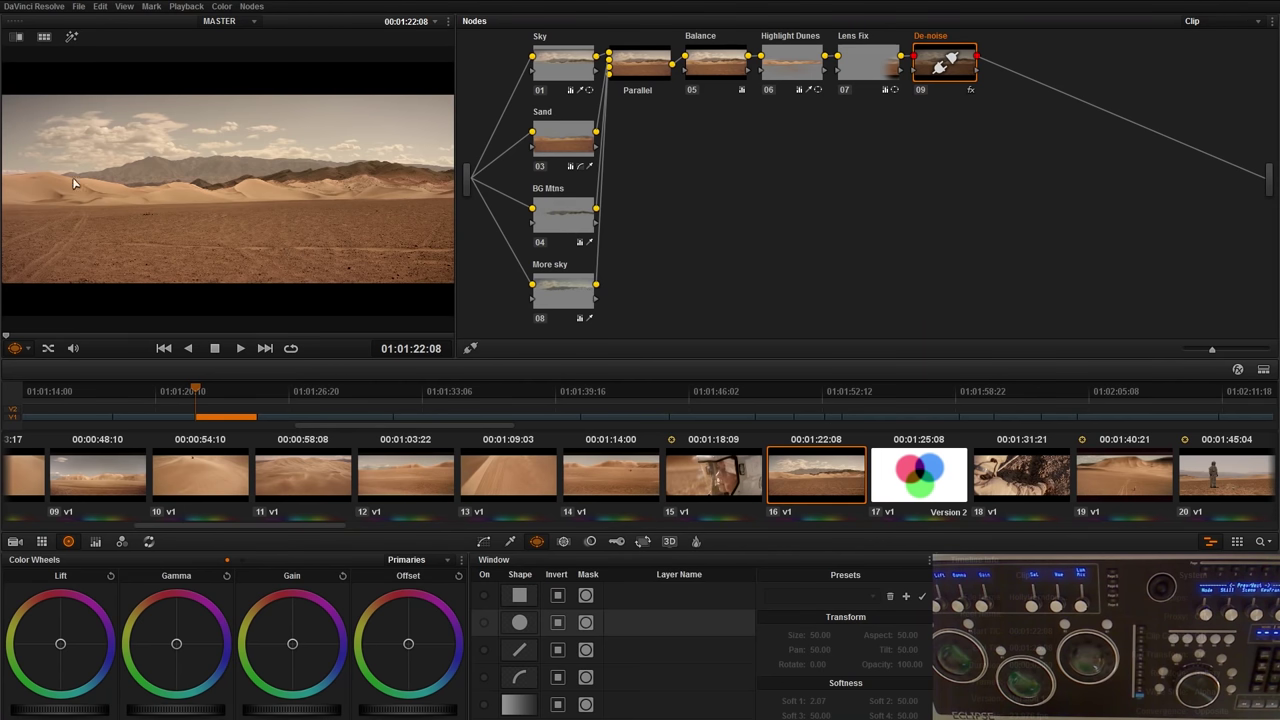
key("shift+d")
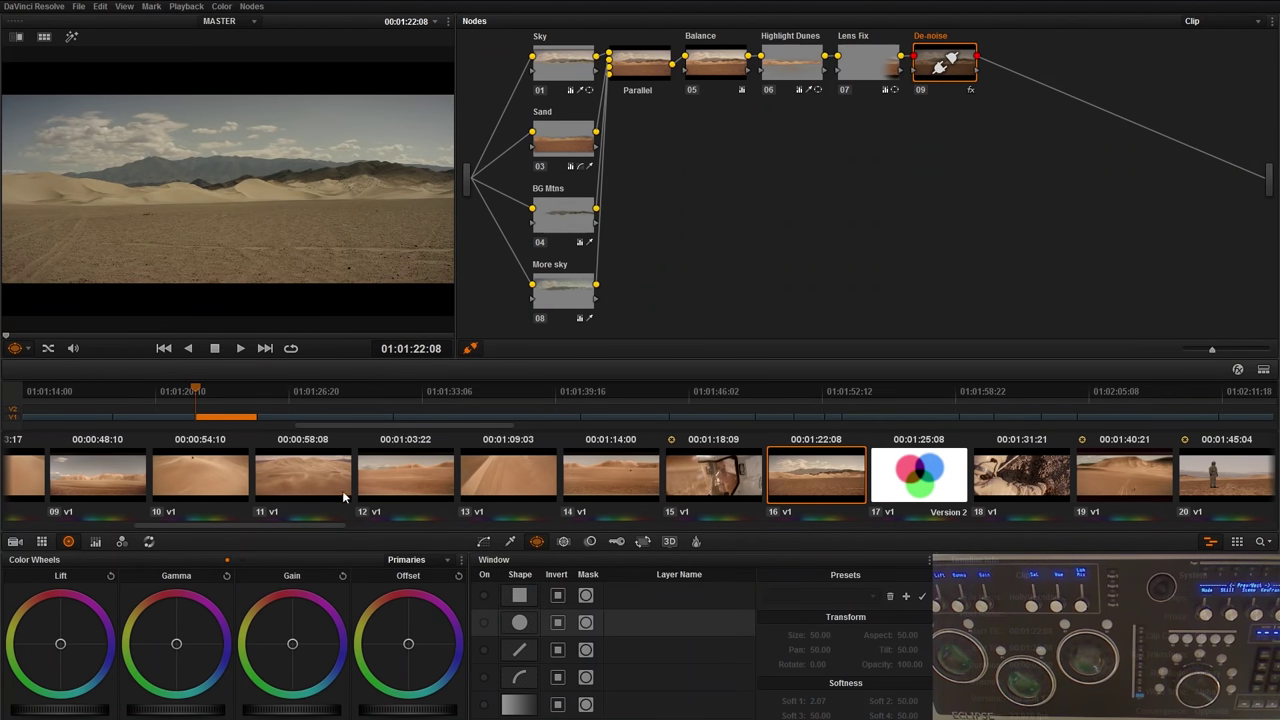
left_click(643, 474)
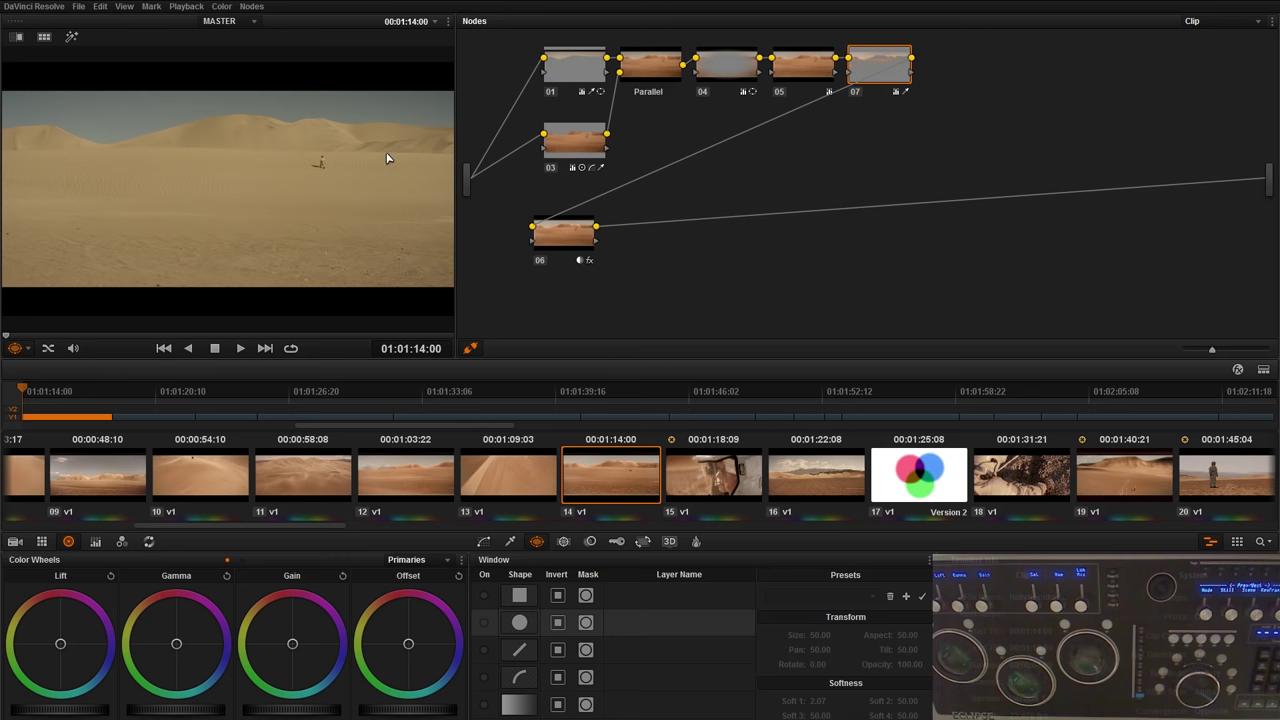
Step: Return to clip 16 and toggle its grade on and off, leaving it bypassed
left_click(813, 490)
key("shift+d")
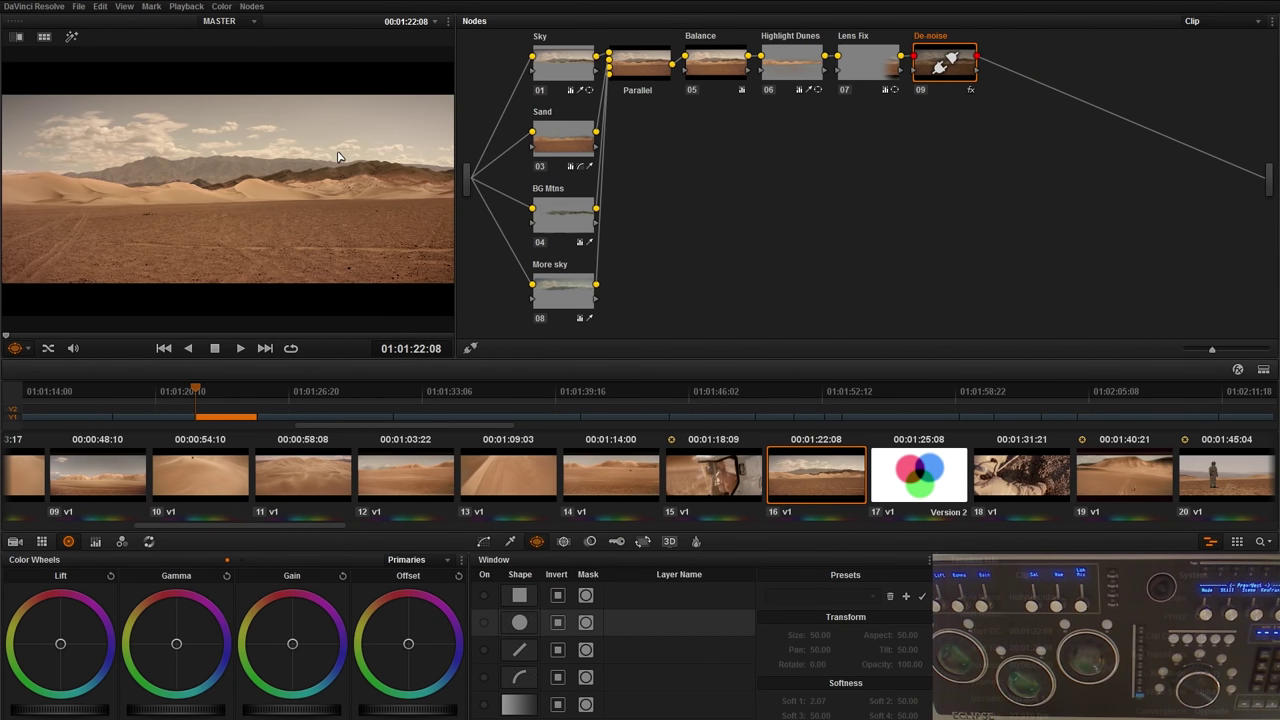
key("shift+d")
key("shift+d")
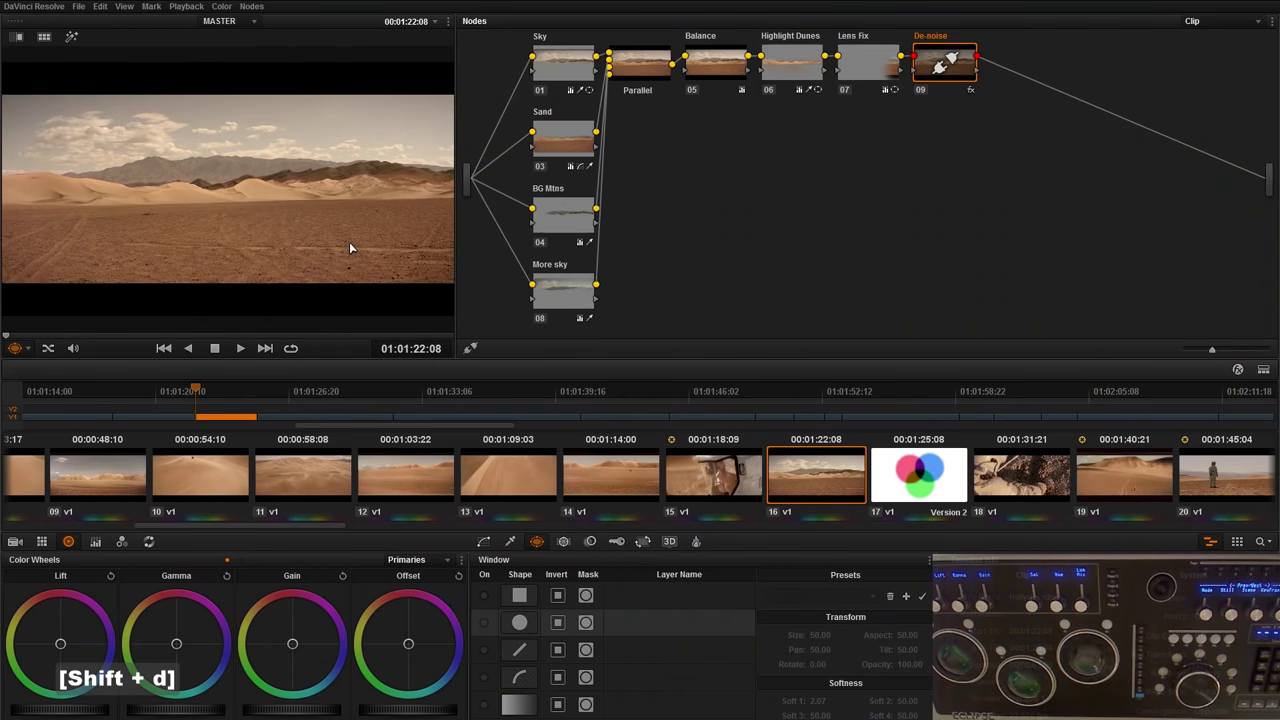
key("shift+d")
key("shift+d")
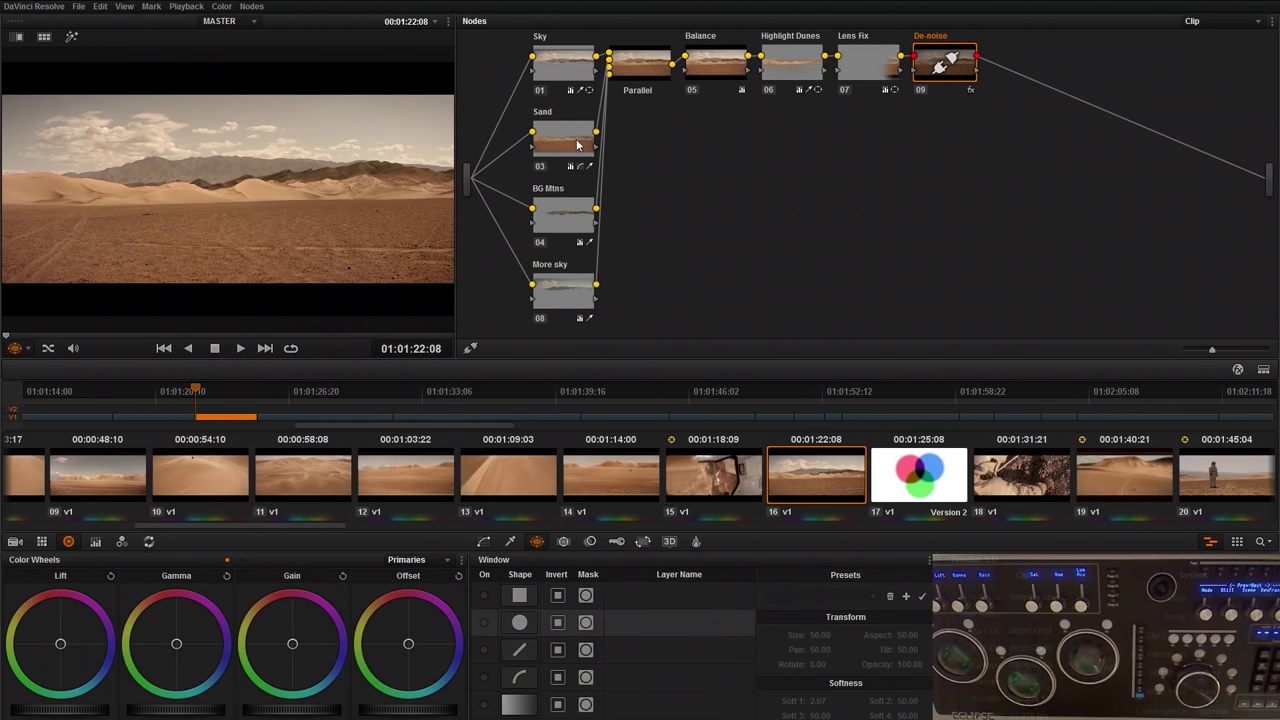
key("shift+d")
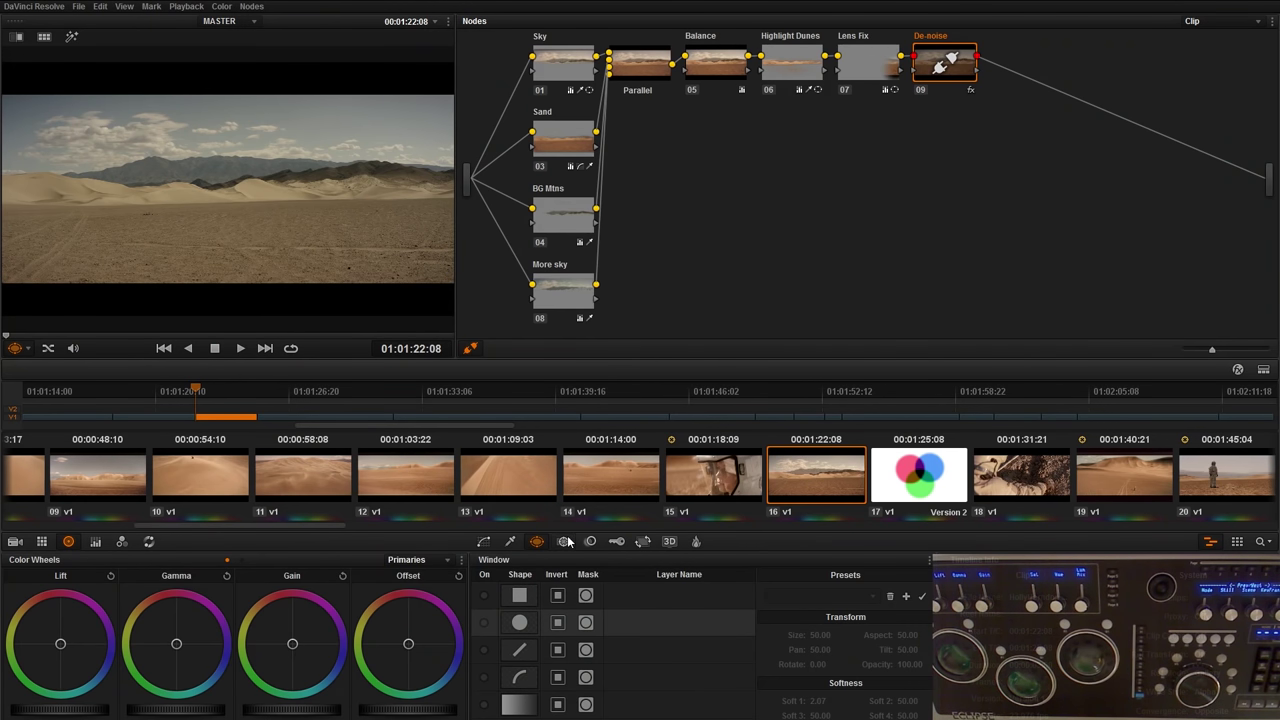
Step: Restore clip 16's warm grade and move to RGB circles clip 17
key("shift+d")
left_click(484, 542)
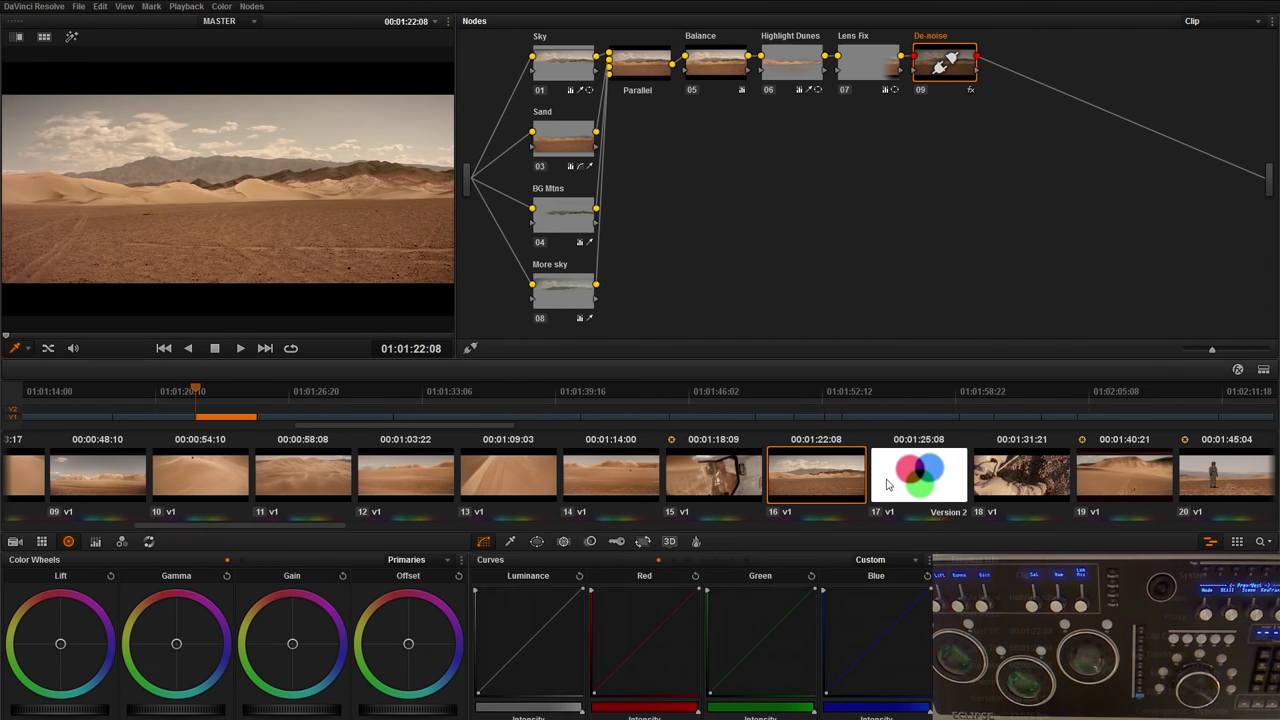
left_click(918, 479)
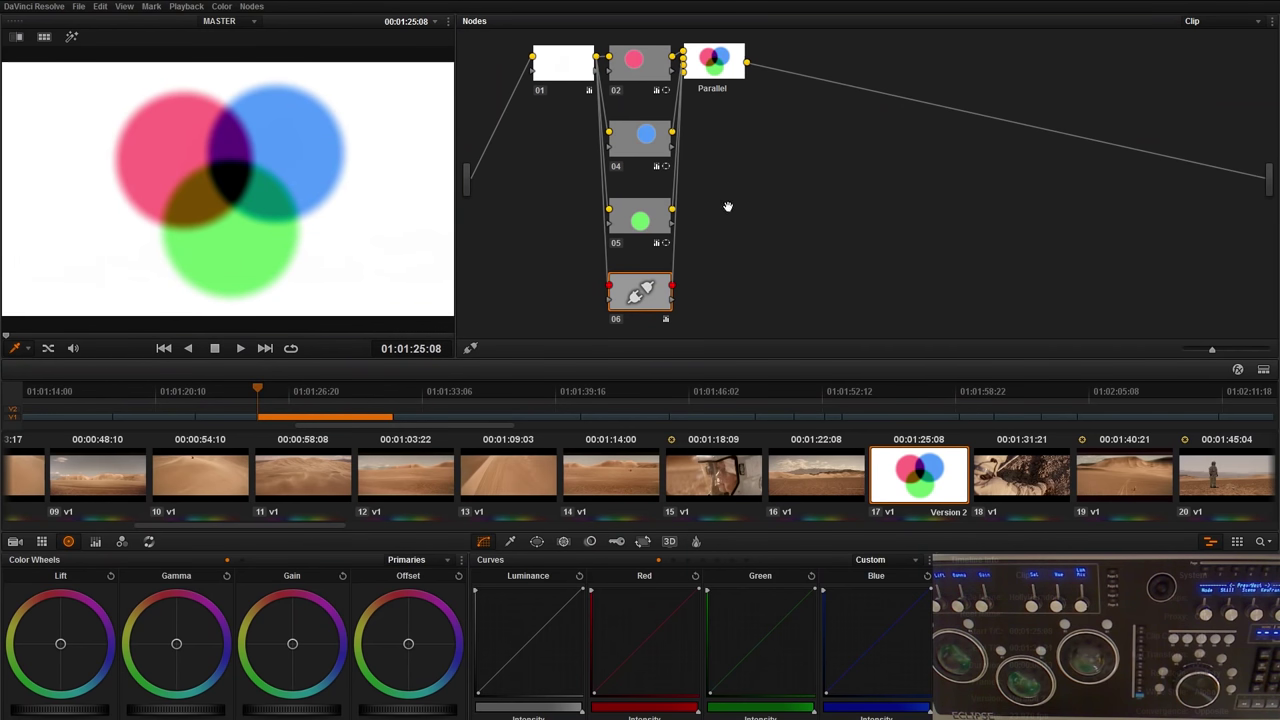
Step: Disable circle nodes 05, 04 and 02, and toggle node 01 off and back on
left_click(618, 242)
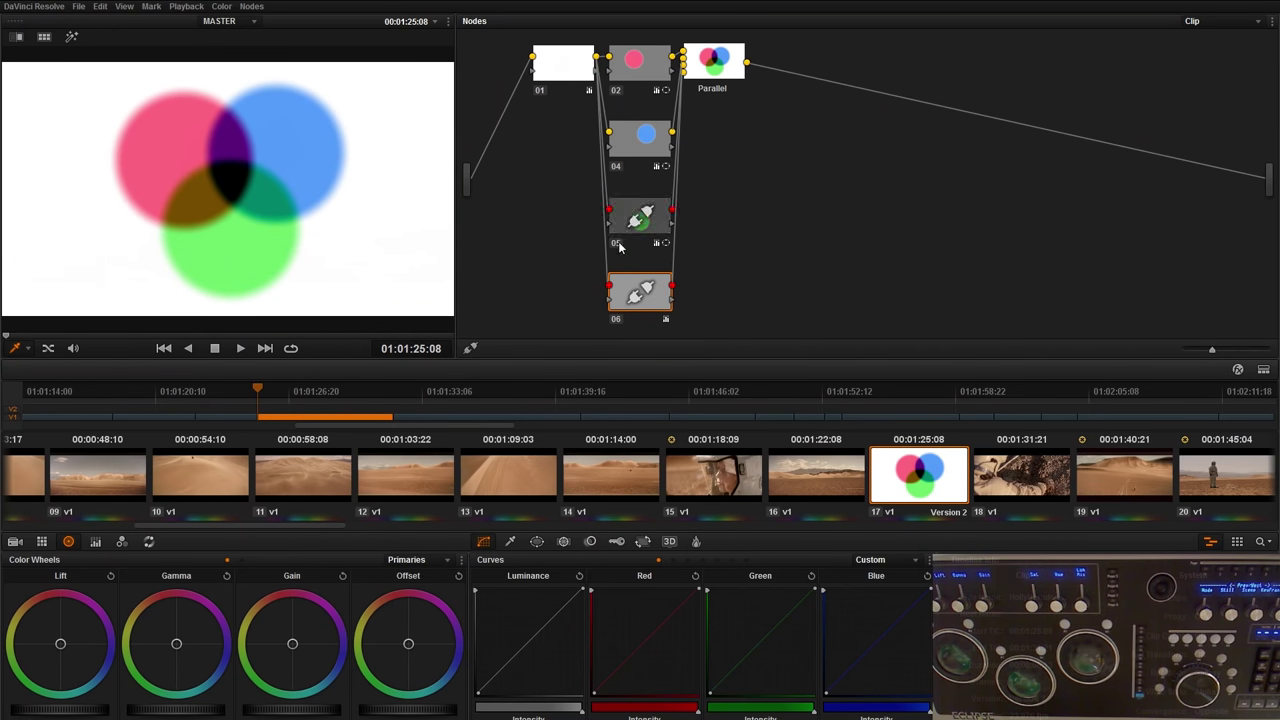
left_click(617, 166)
left_click(617, 92)
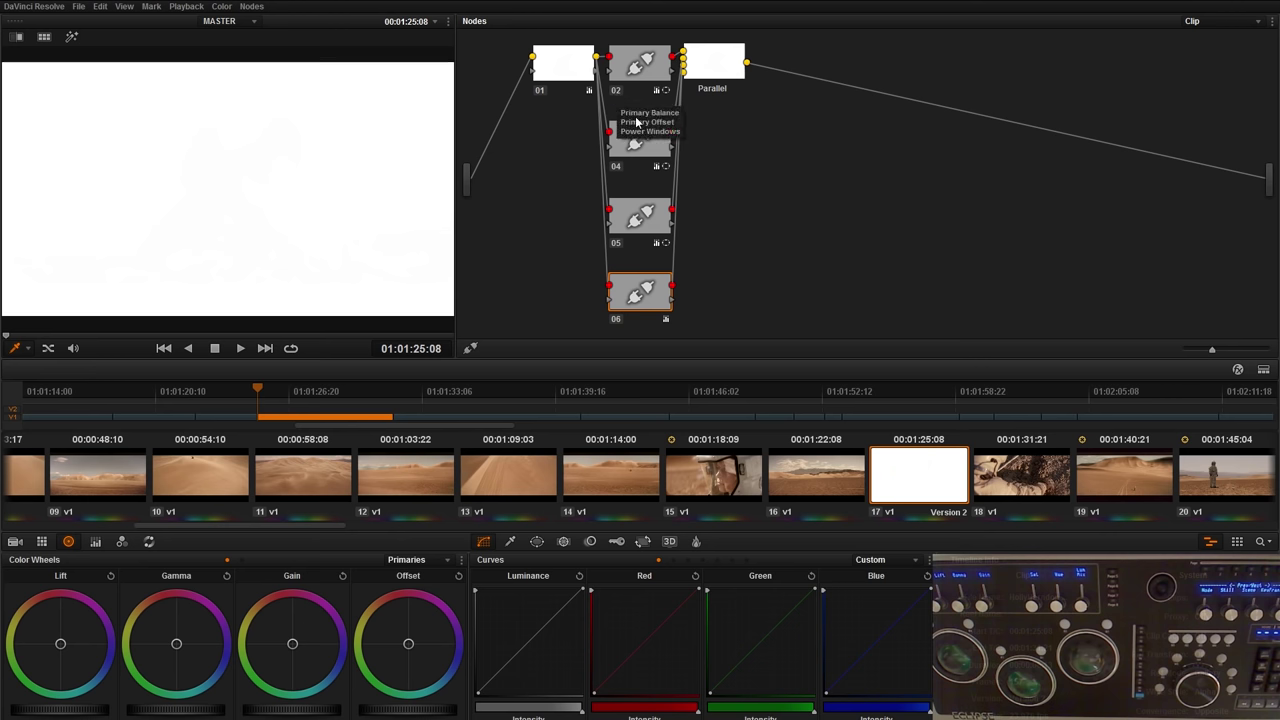
left_click(540, 90)
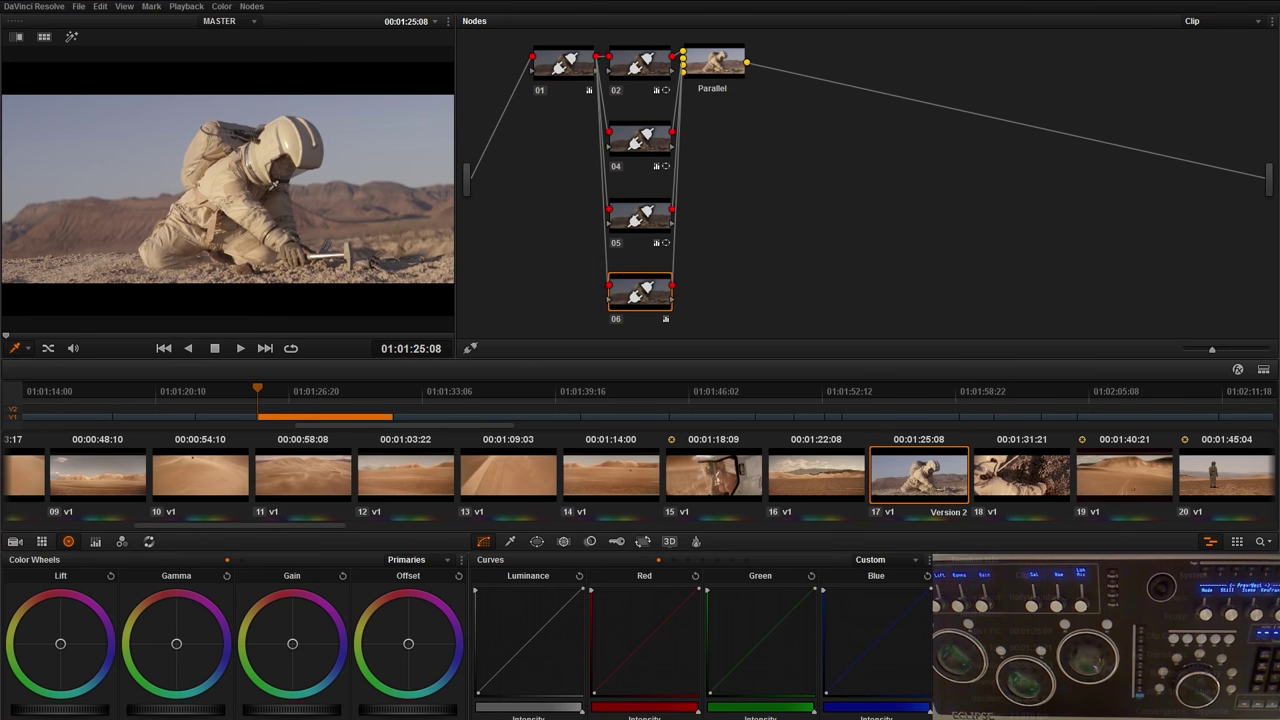
left_click(536, 97)
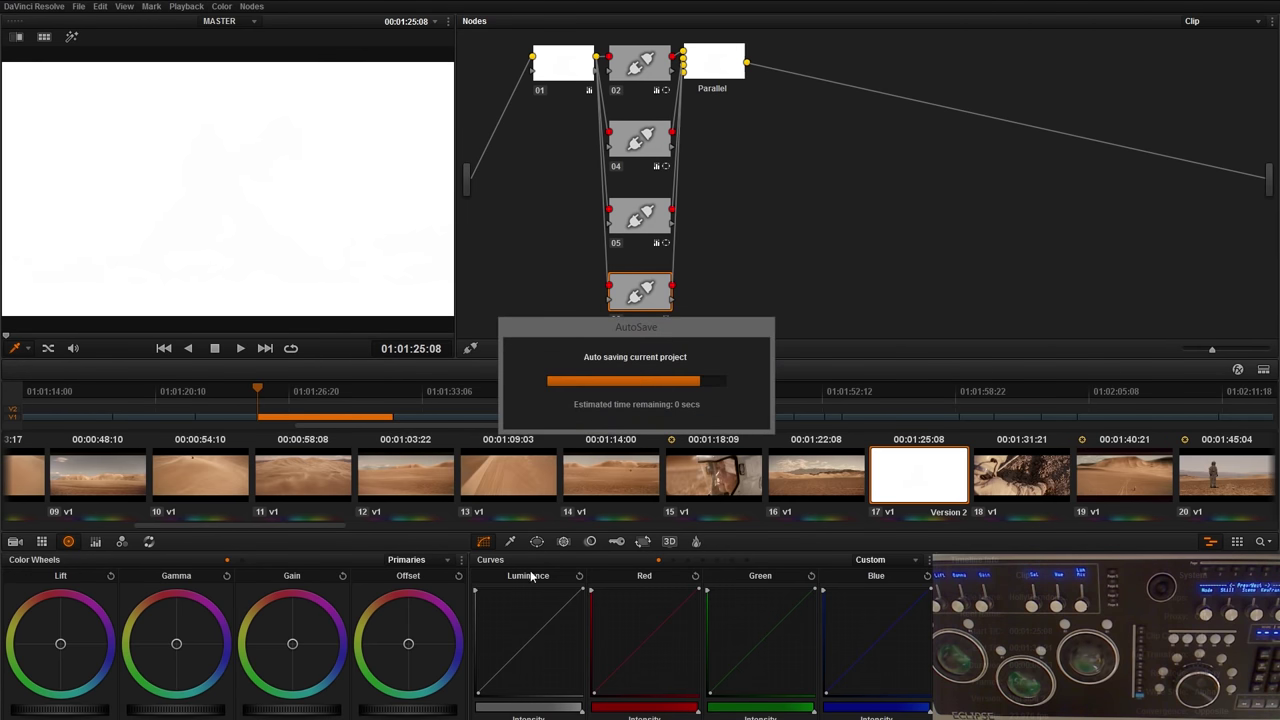
Step: Re-enable the pink node 02, blue node 04 and green node 05 circle layers
left_click(537, 541)
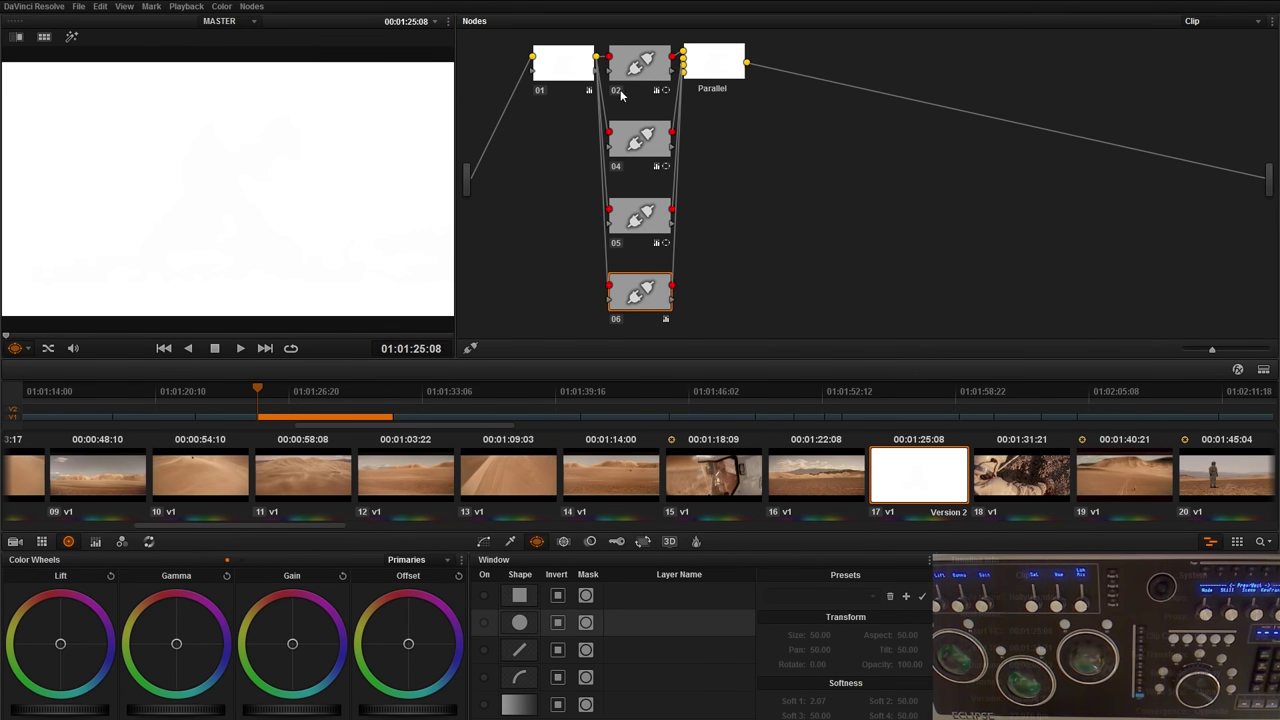
left_click(617, 91)
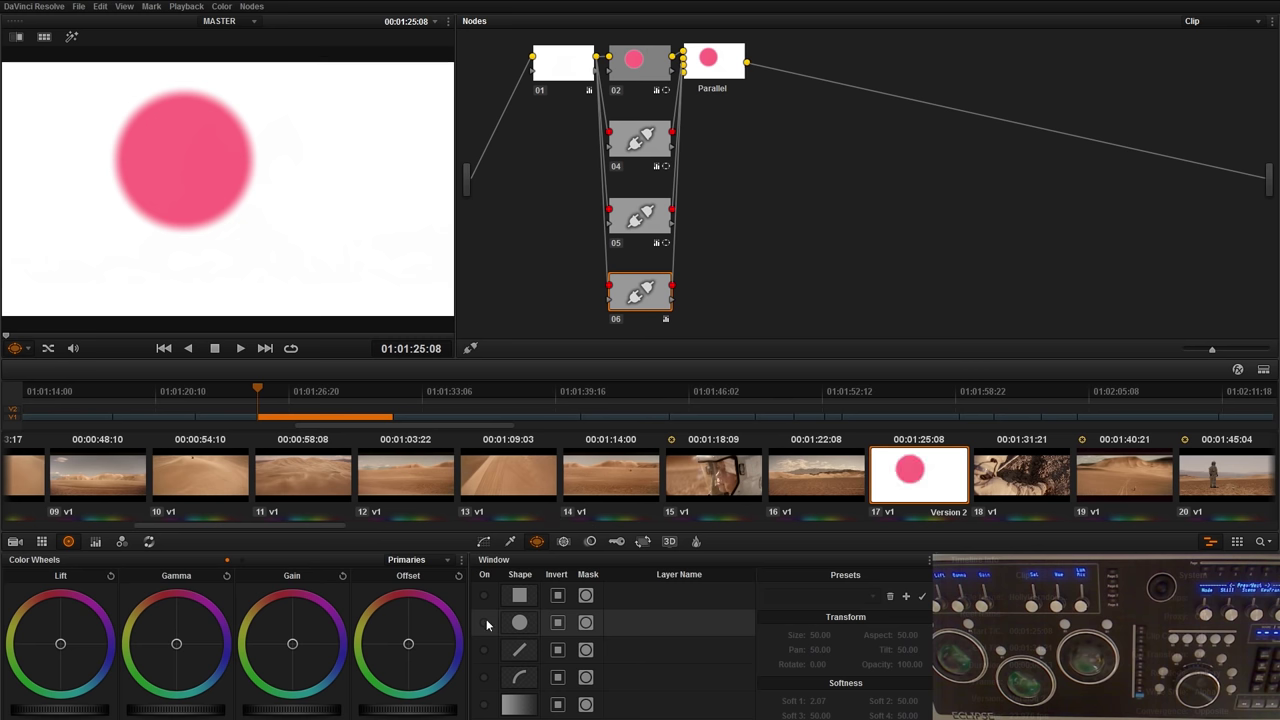
left_click(652, 62)
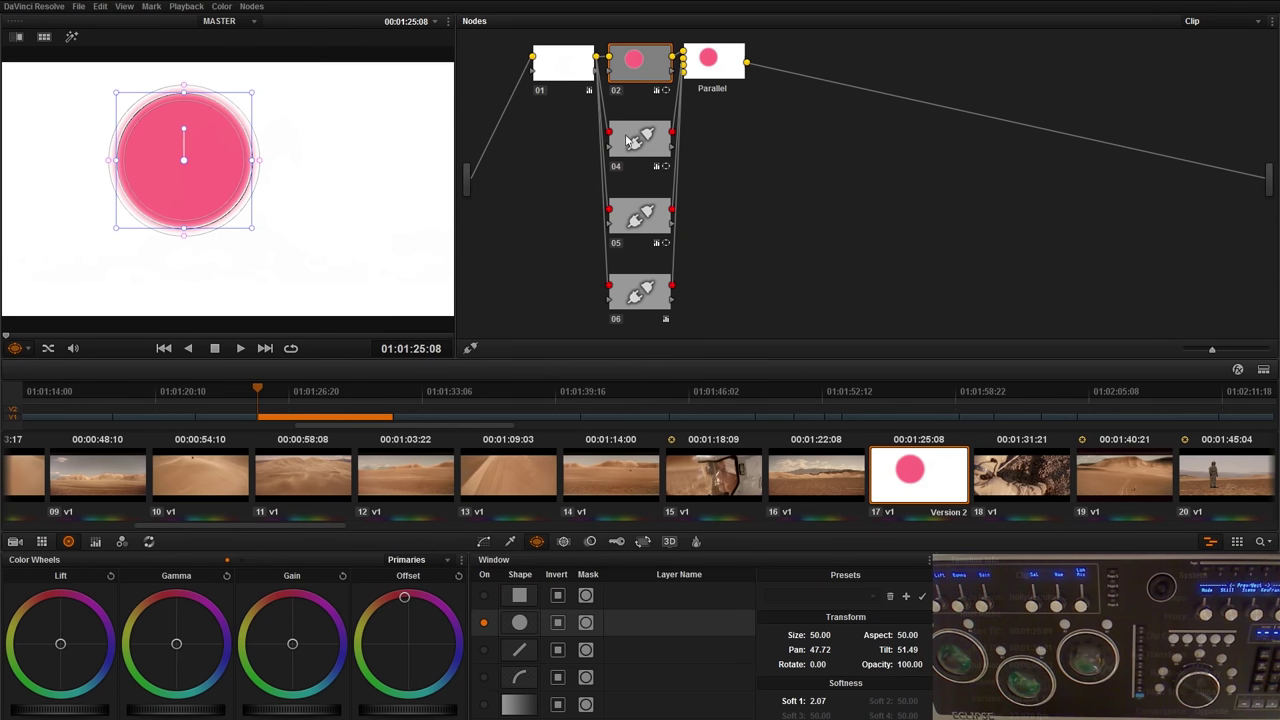
left_click(620, 172)
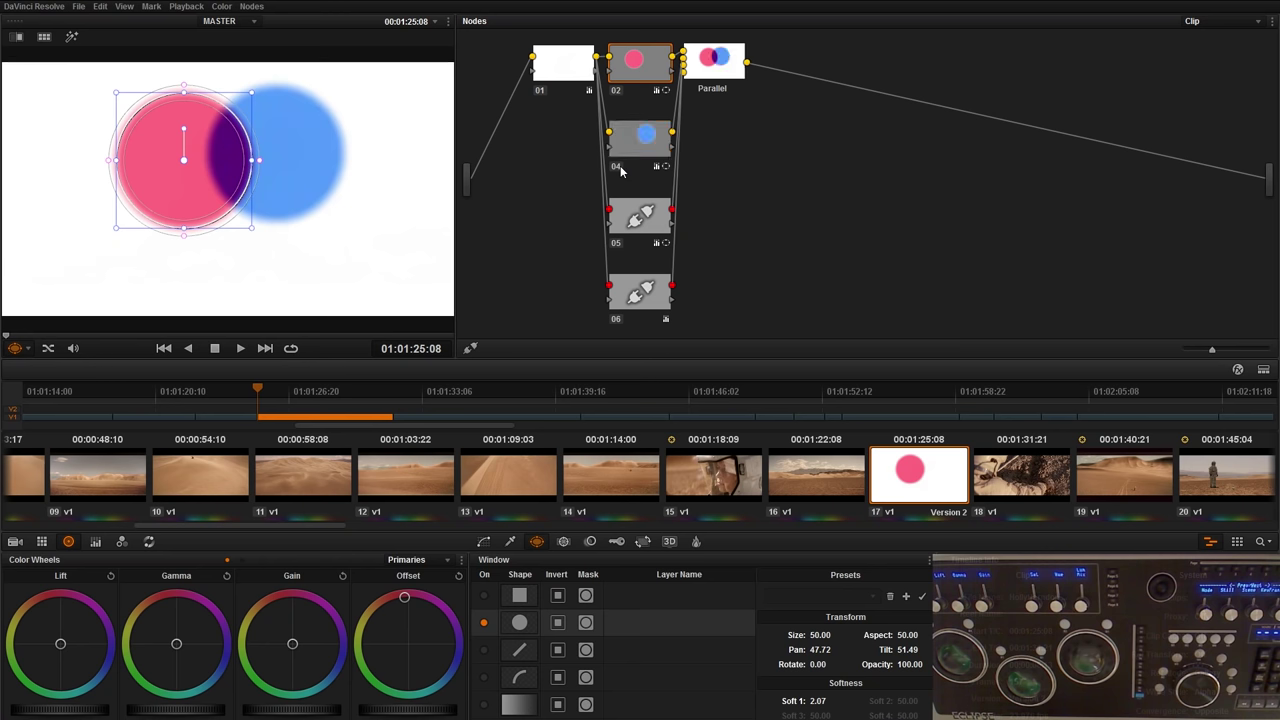
left_click(618, 244)
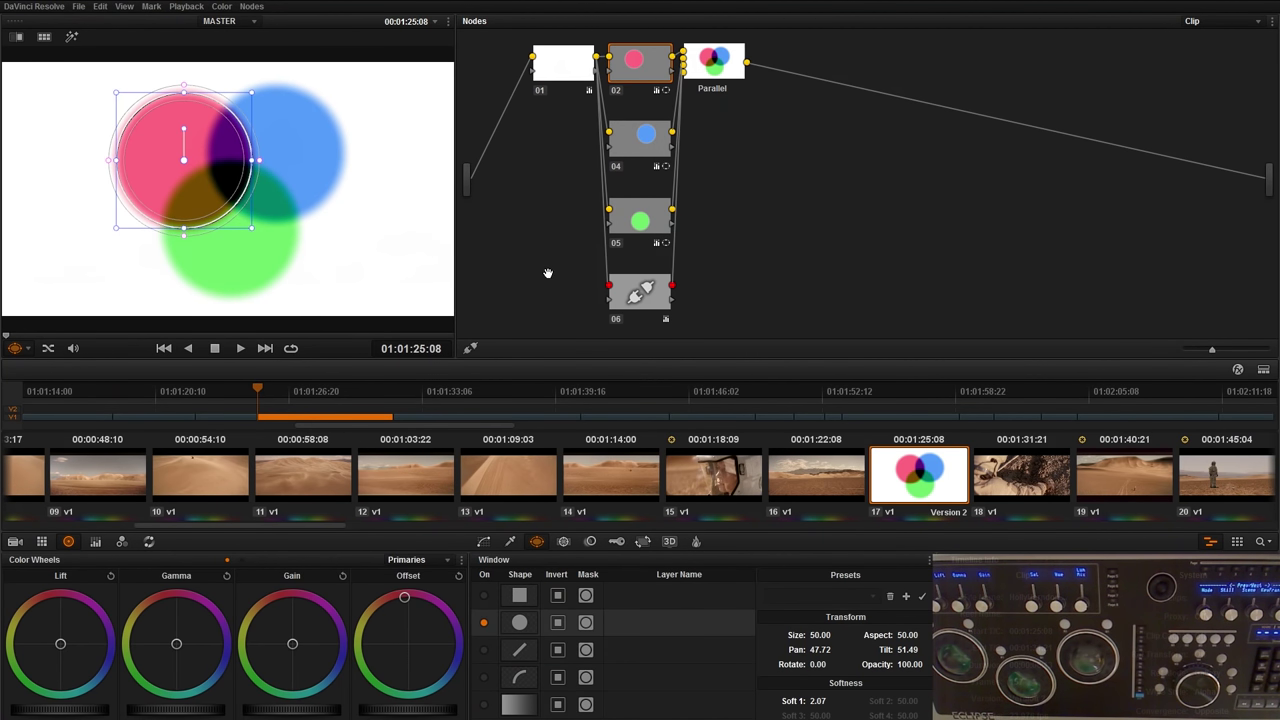
Step: Toggle the pink and green circle layers off and on to compare, then show the qualifier controls
left_click(617, 92)
left_click(617, 244)
left_click(617, 244)
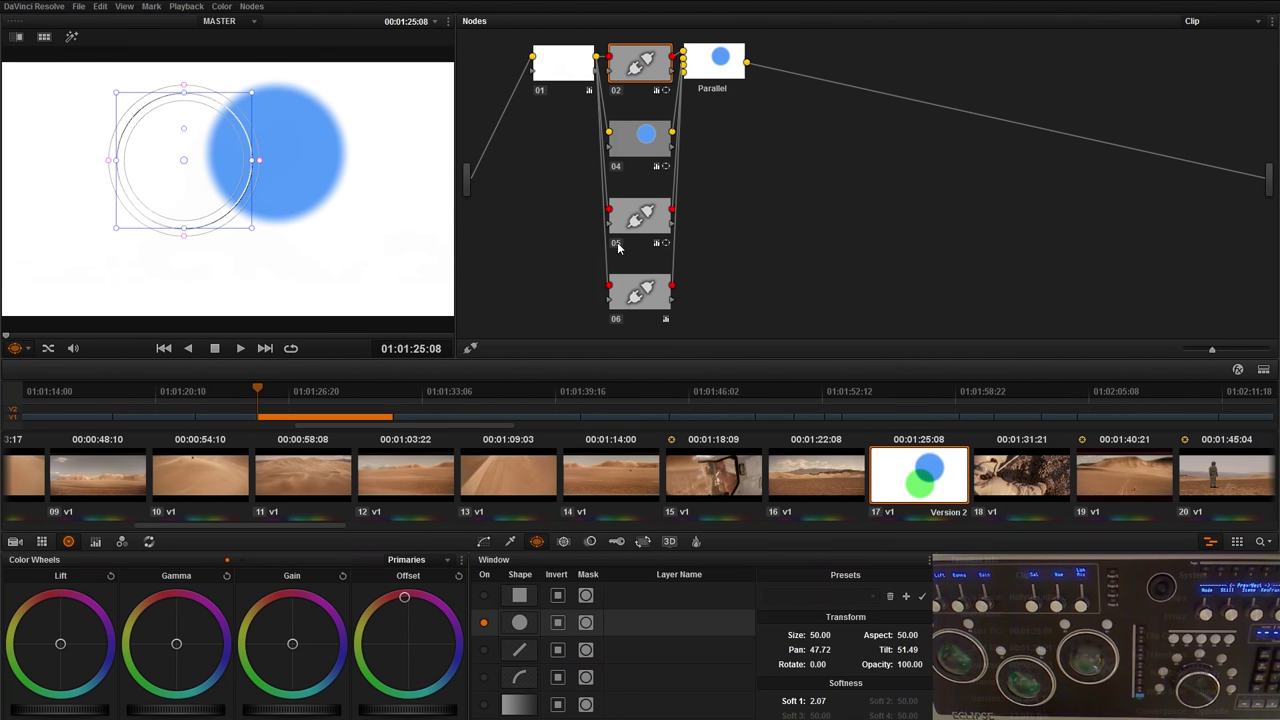
left_click(613, 92)
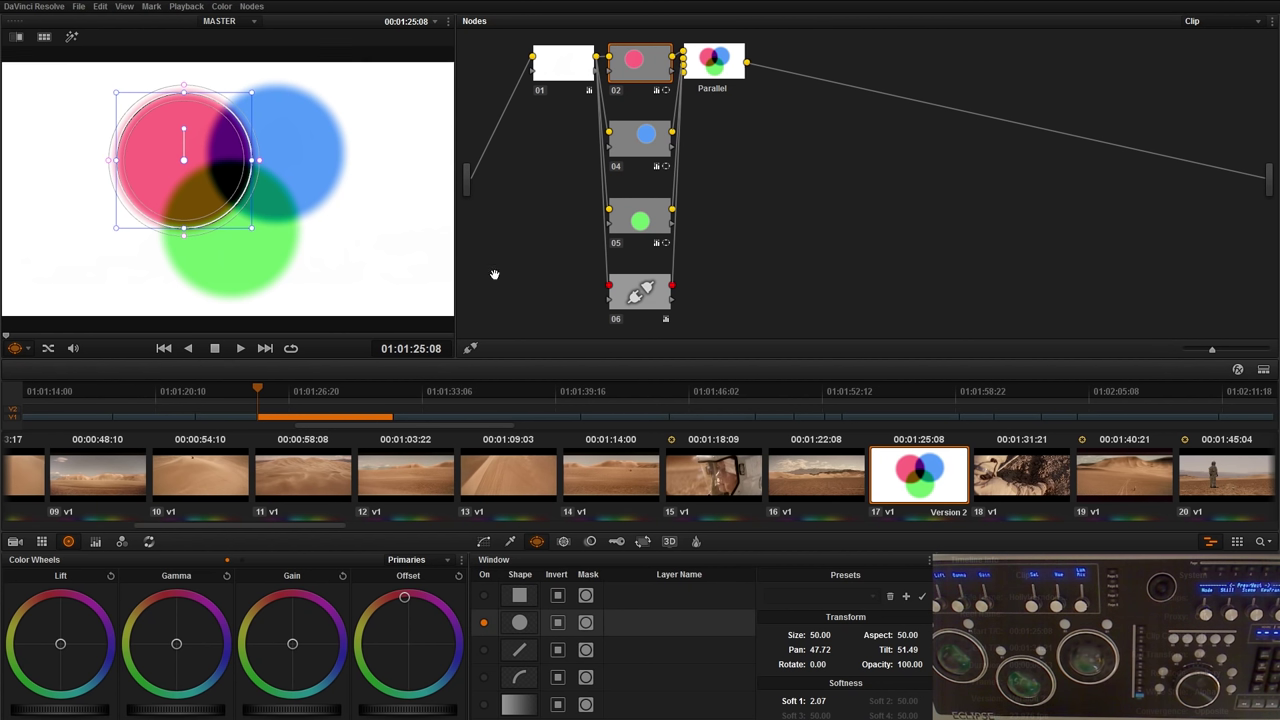
left_click(514, 545)
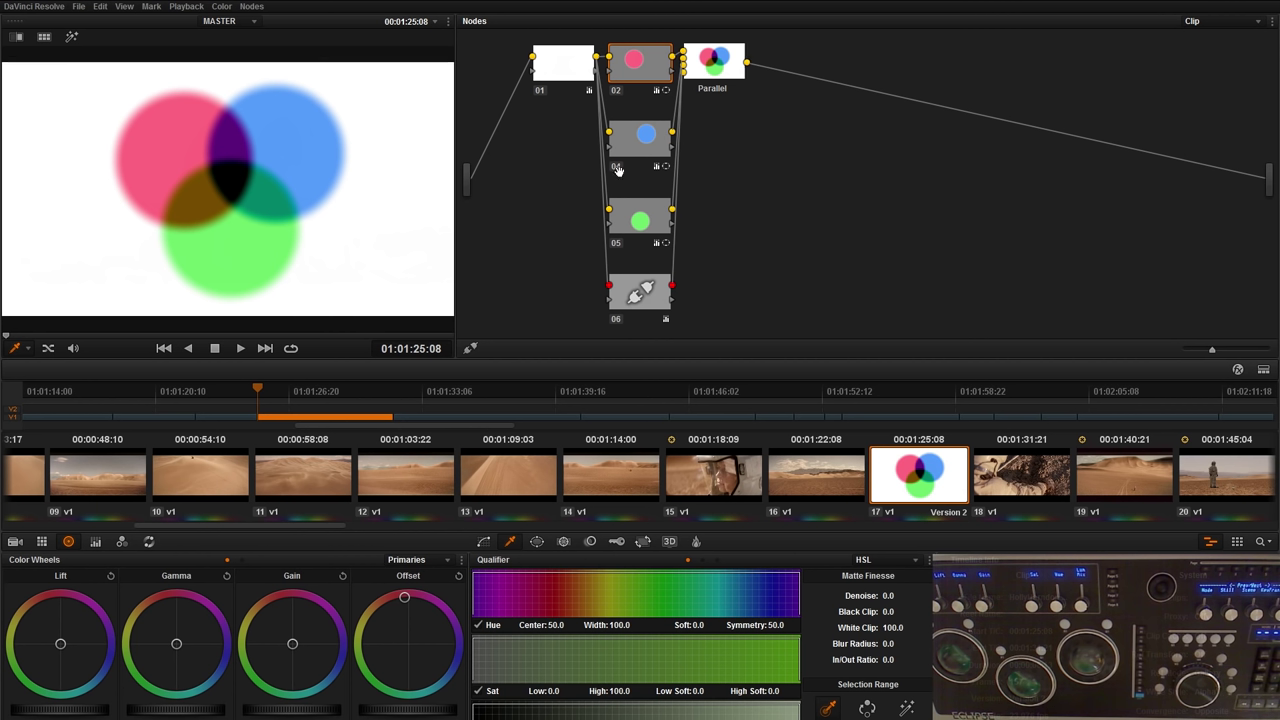
Step: Reposition and enable the bottom white layer node 05 in the Parallel mix, comparing it off and on
left_click(706, 87)
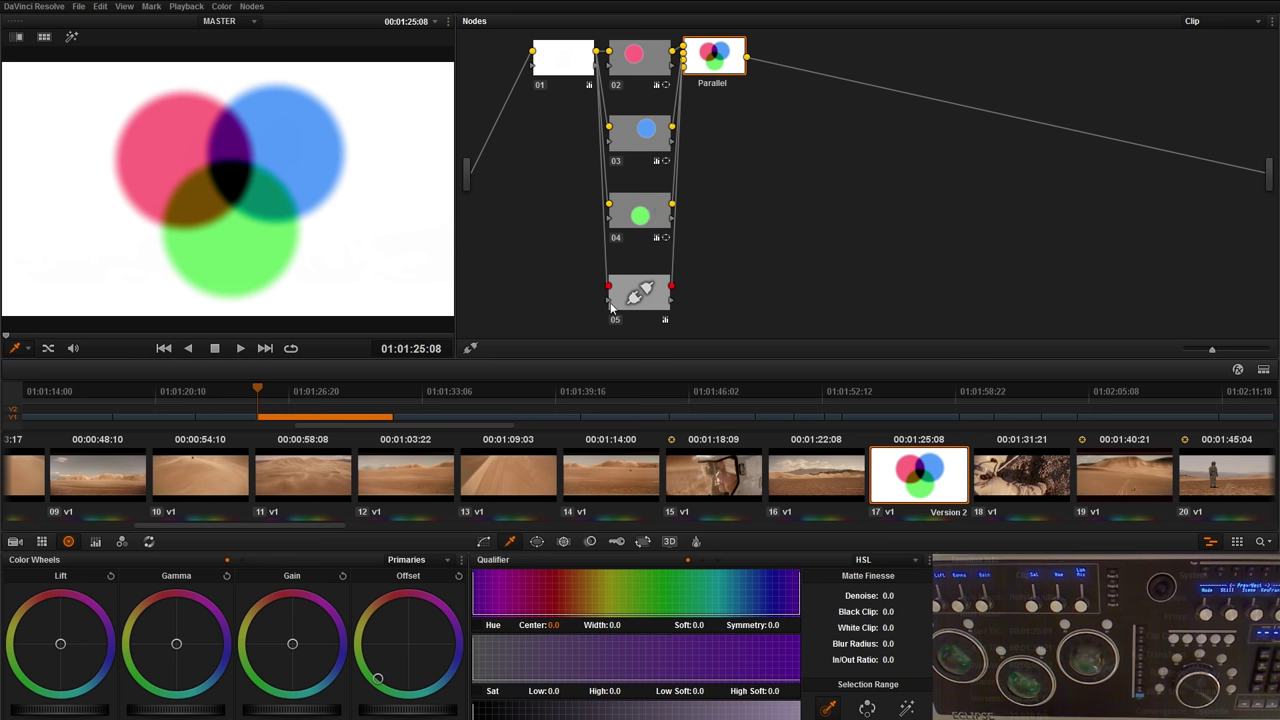
left_click_drag(665, 300, 618, 326)
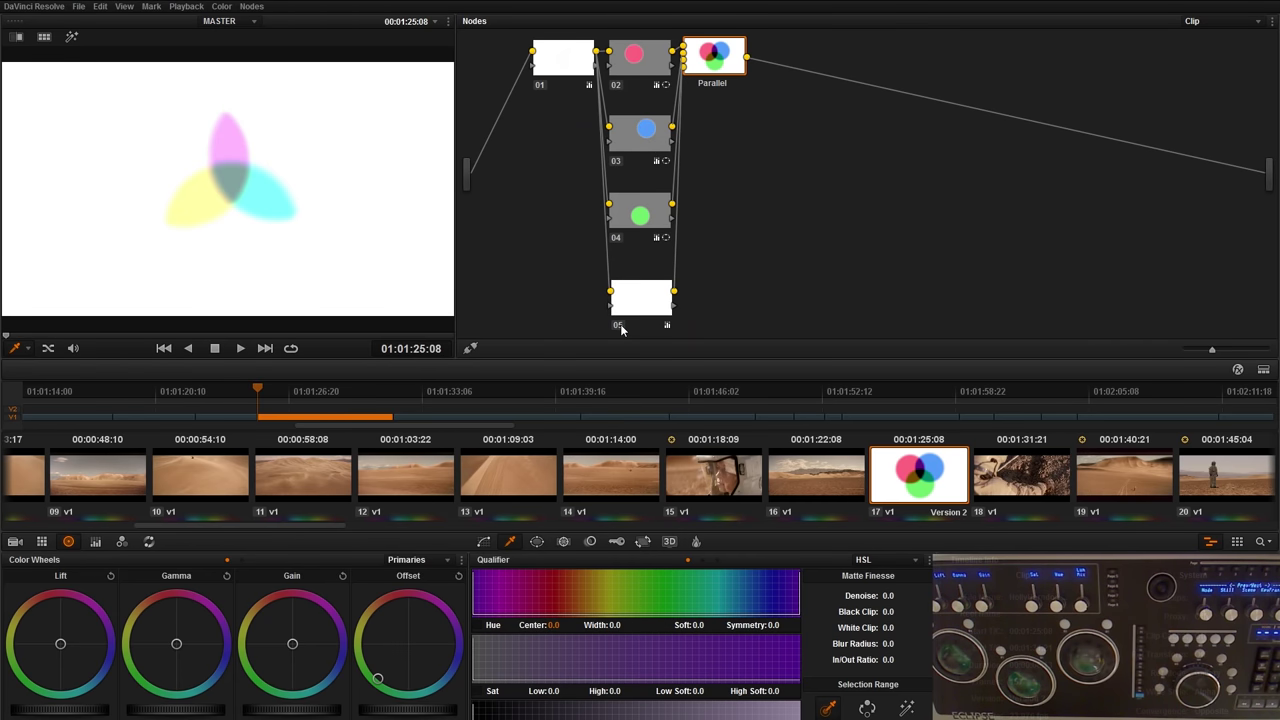
left_click(618, 326)
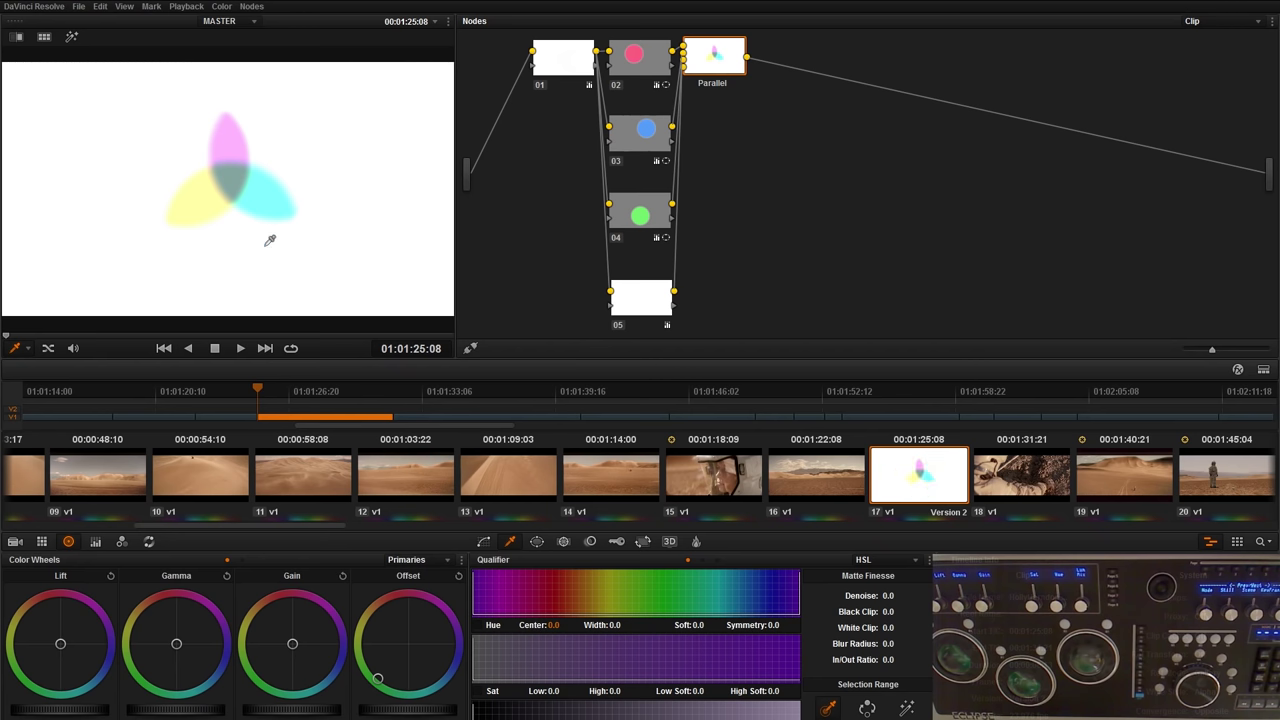
left_click(618, 326)
left_click(618, 326)
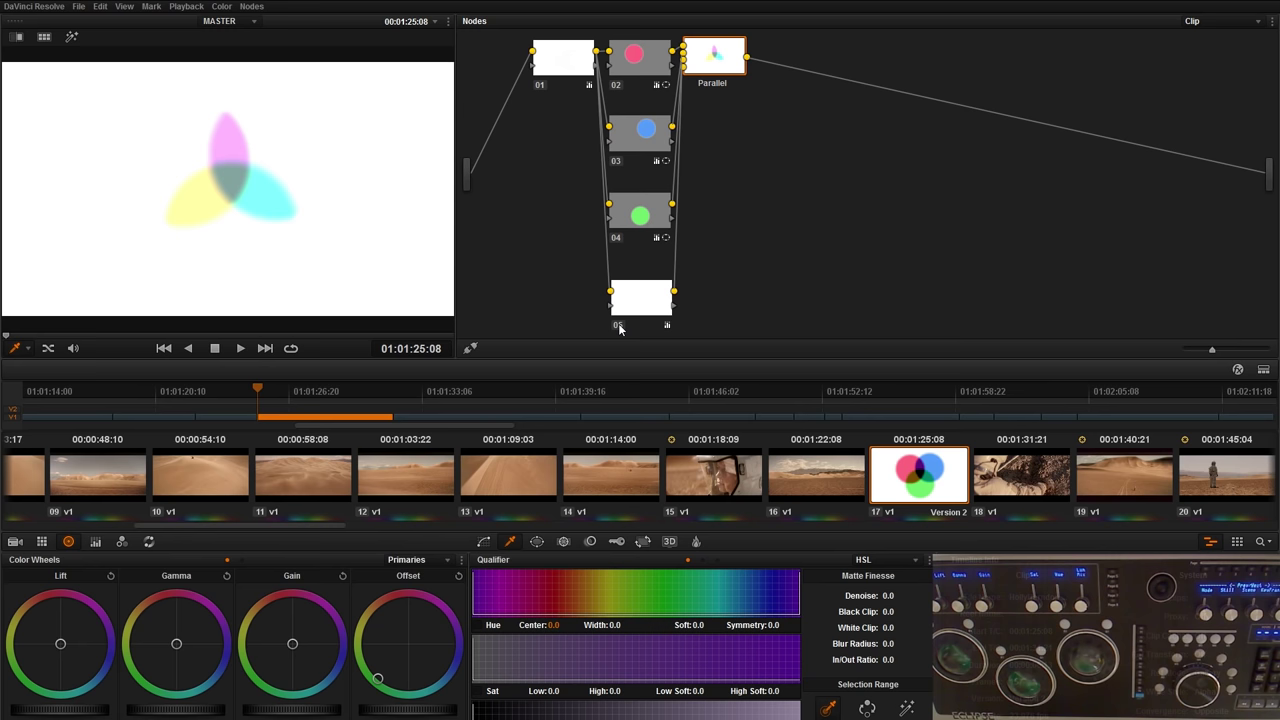
left_click(618, 326)
left_click(626, 330)
left_click(618, 238)
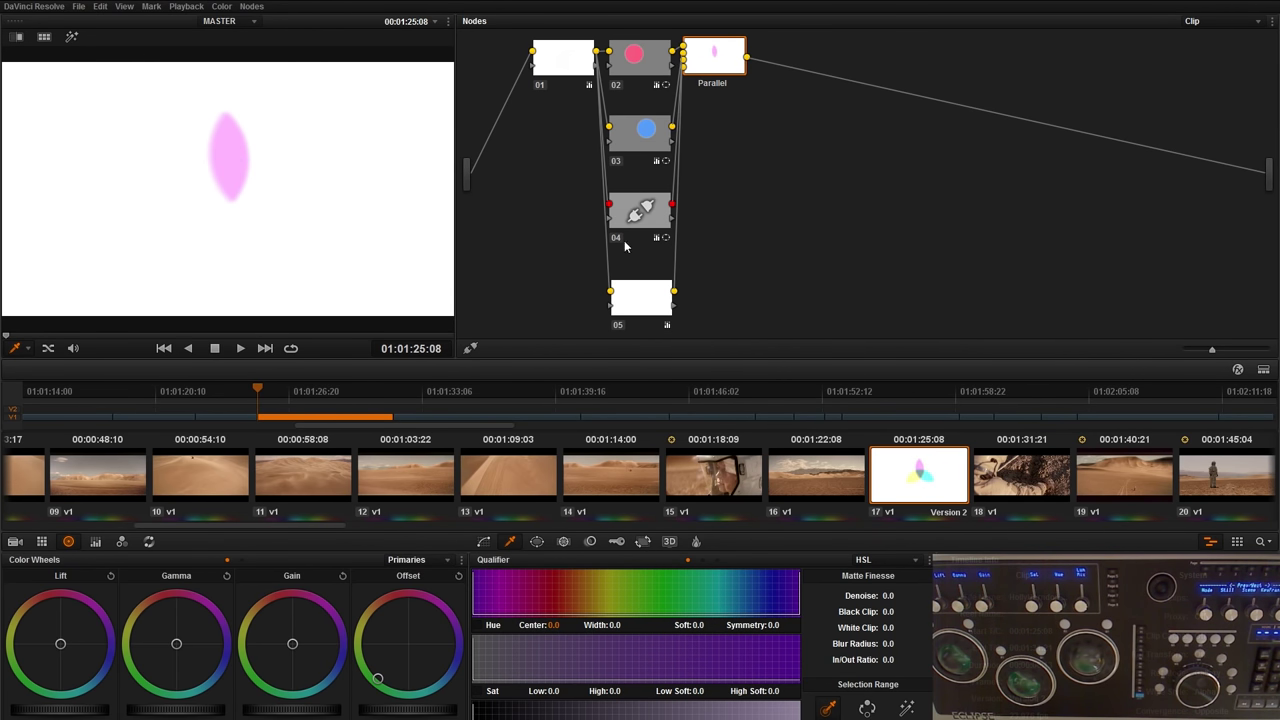
left_click(619, 239)
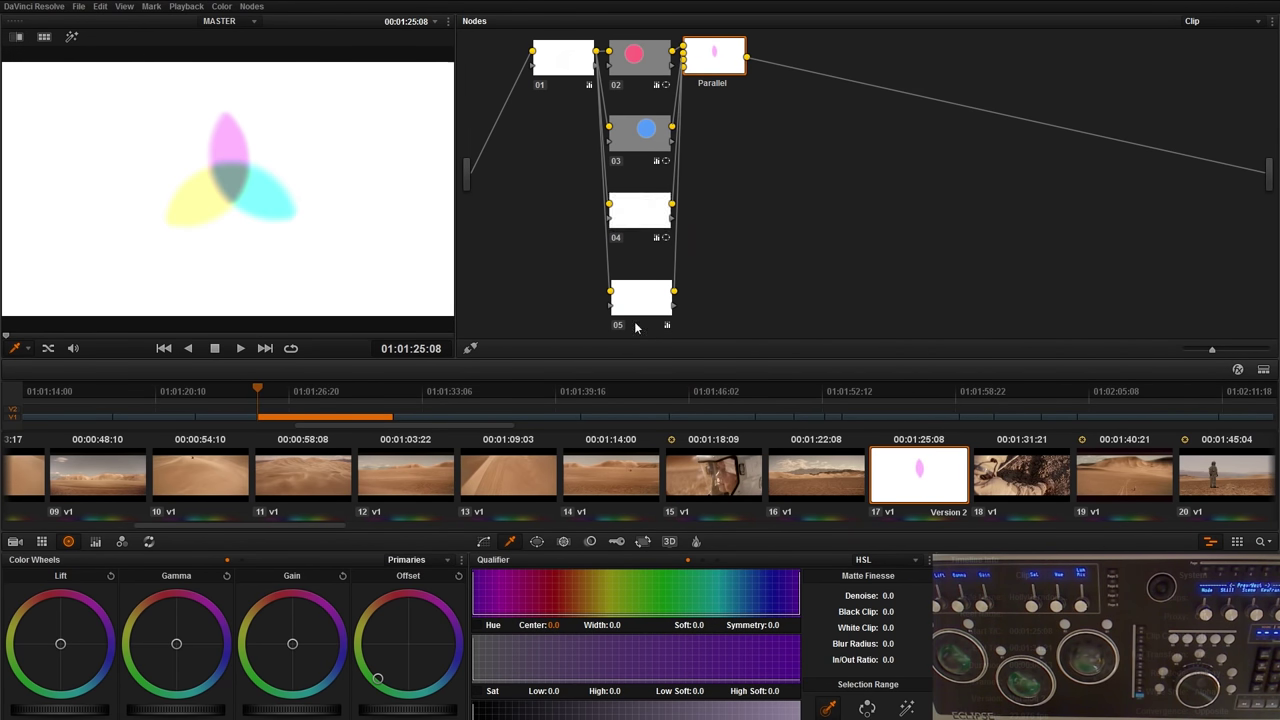
Step: Bypass node 01 and the white layer to show the astronaut under circles, checking each circle
left_click(539, 87)
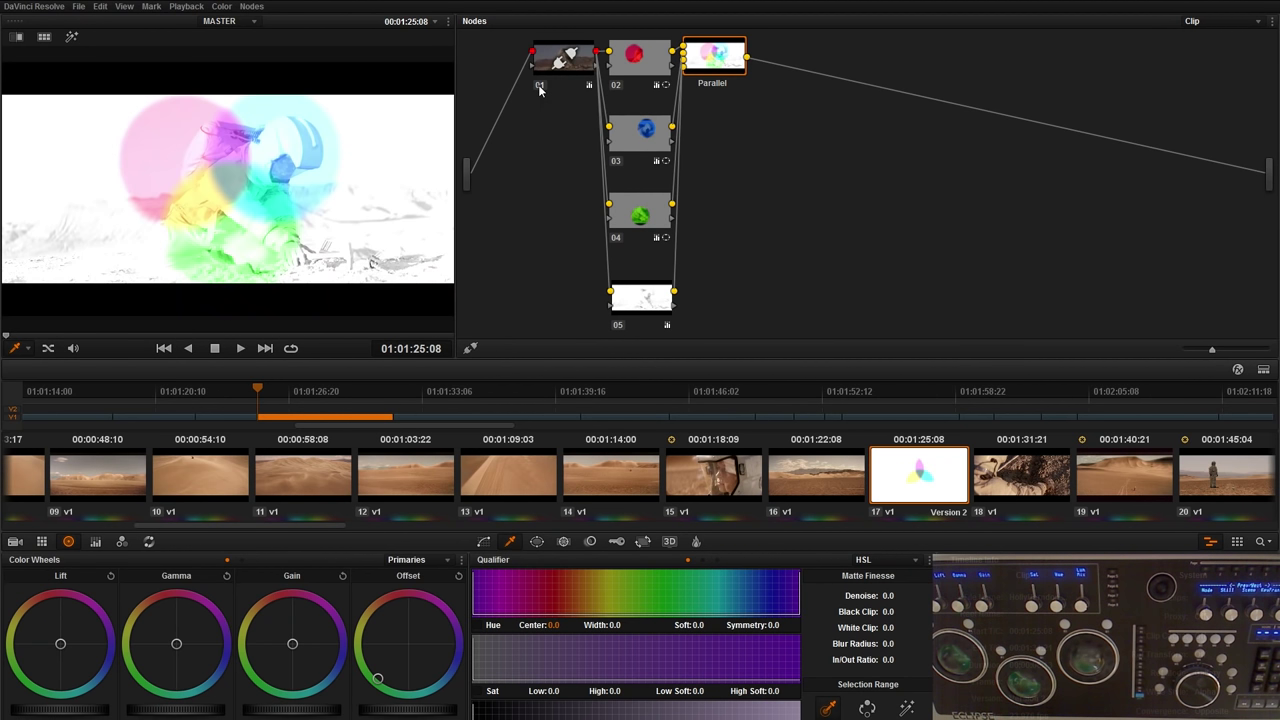
left_click(619, 324)
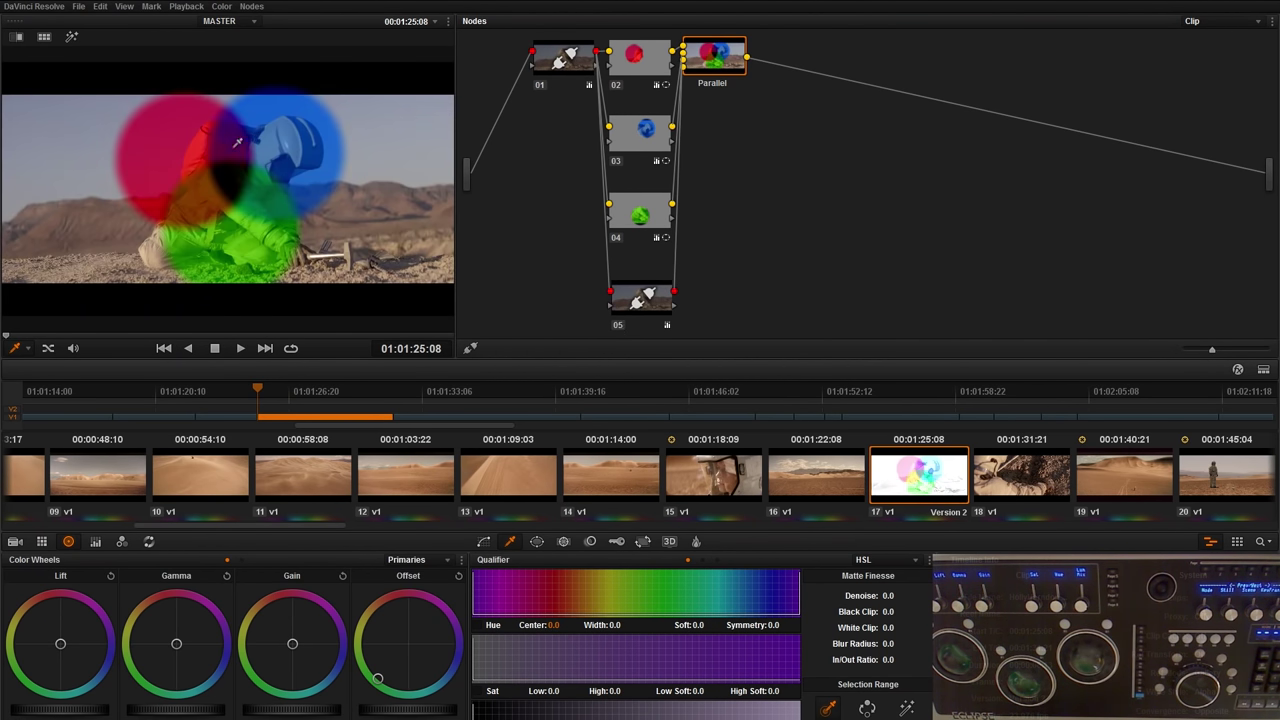
left_click(615, 86)
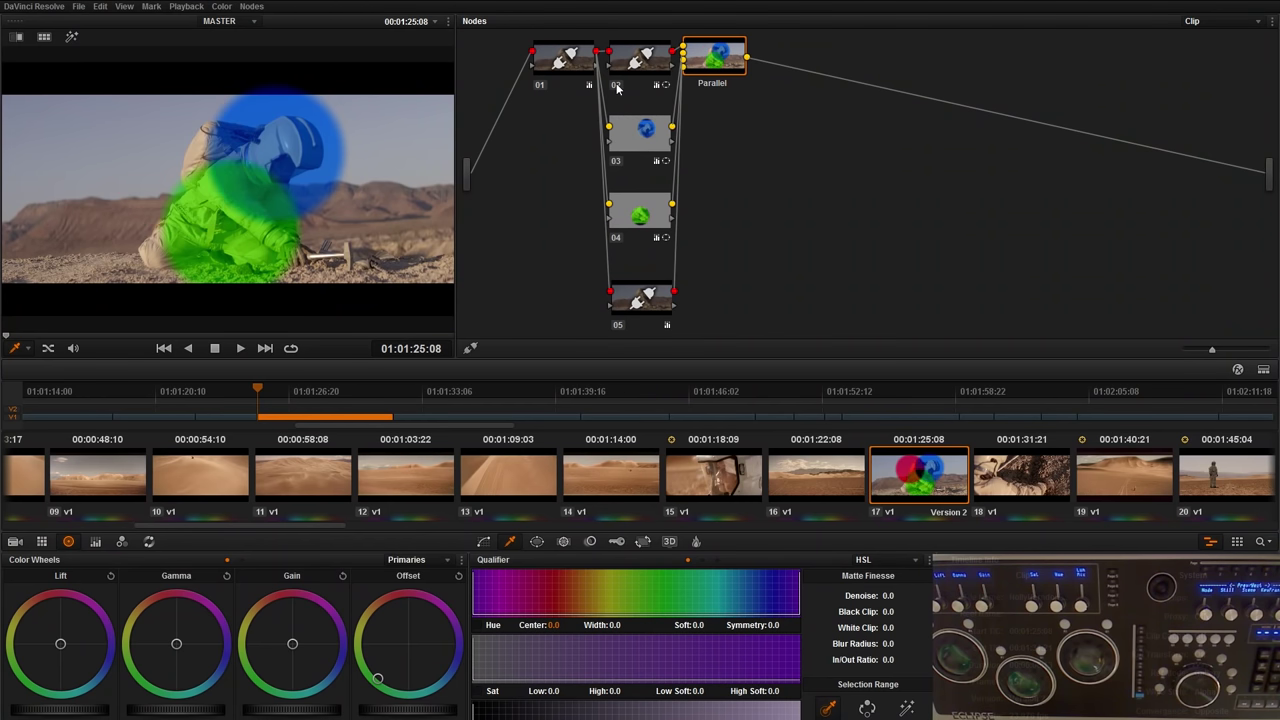
left_click(615, 86)
left_click(618, 163)
left_click(618, 163)
left_click(619, 241)
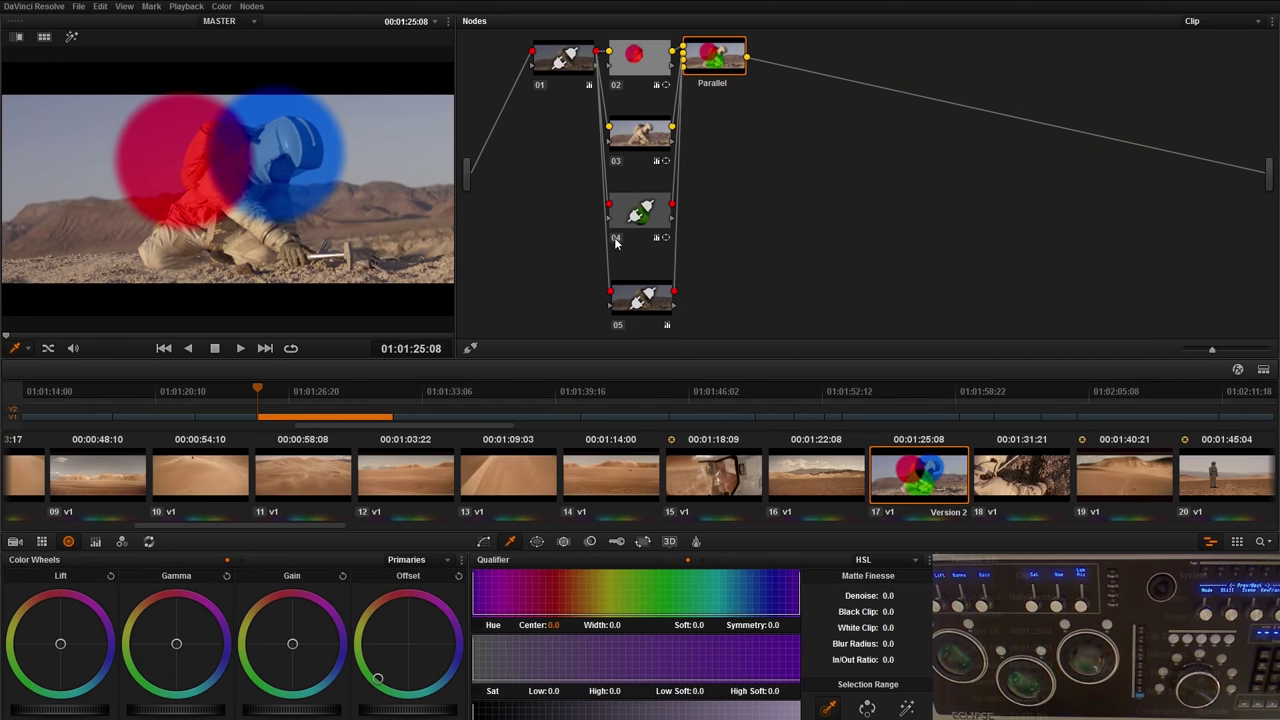
left_click(619, 241)
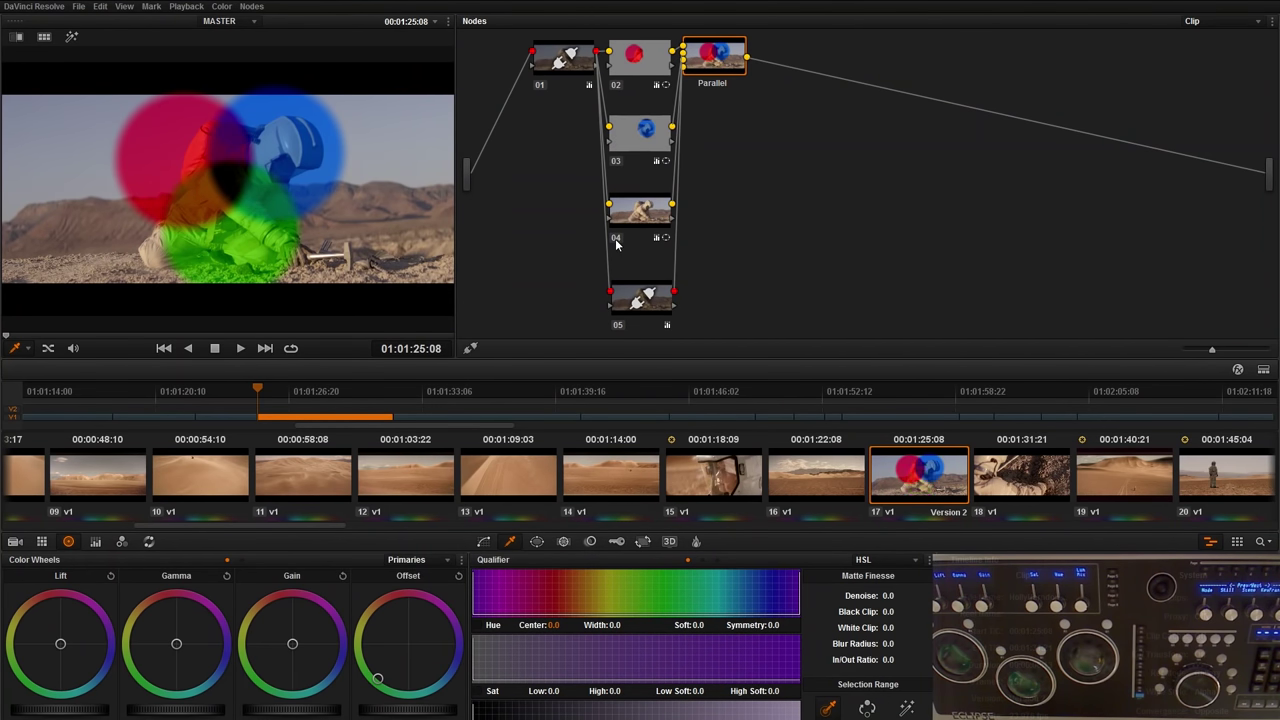
Step: Leave the white layer node 05 enabled so the astronaut shot washes out nearly white
left_click(619, 327)
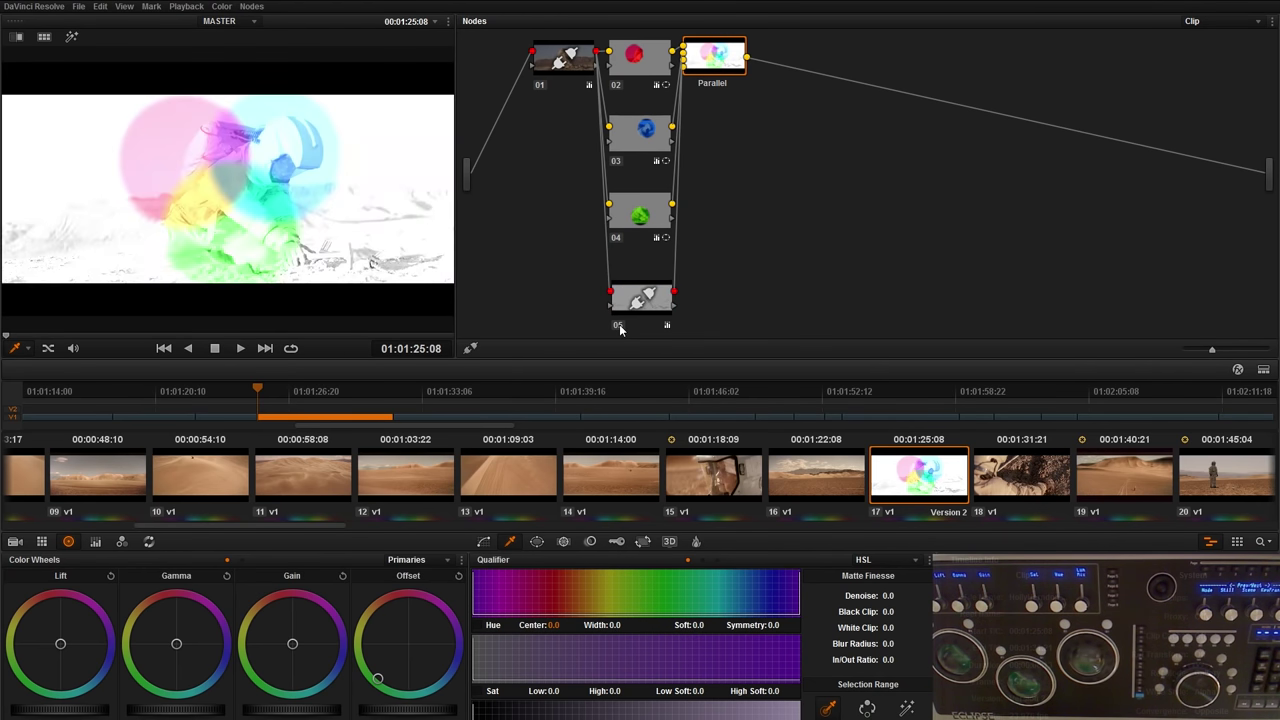
left_click(619, 327)
left_click(619, 327)
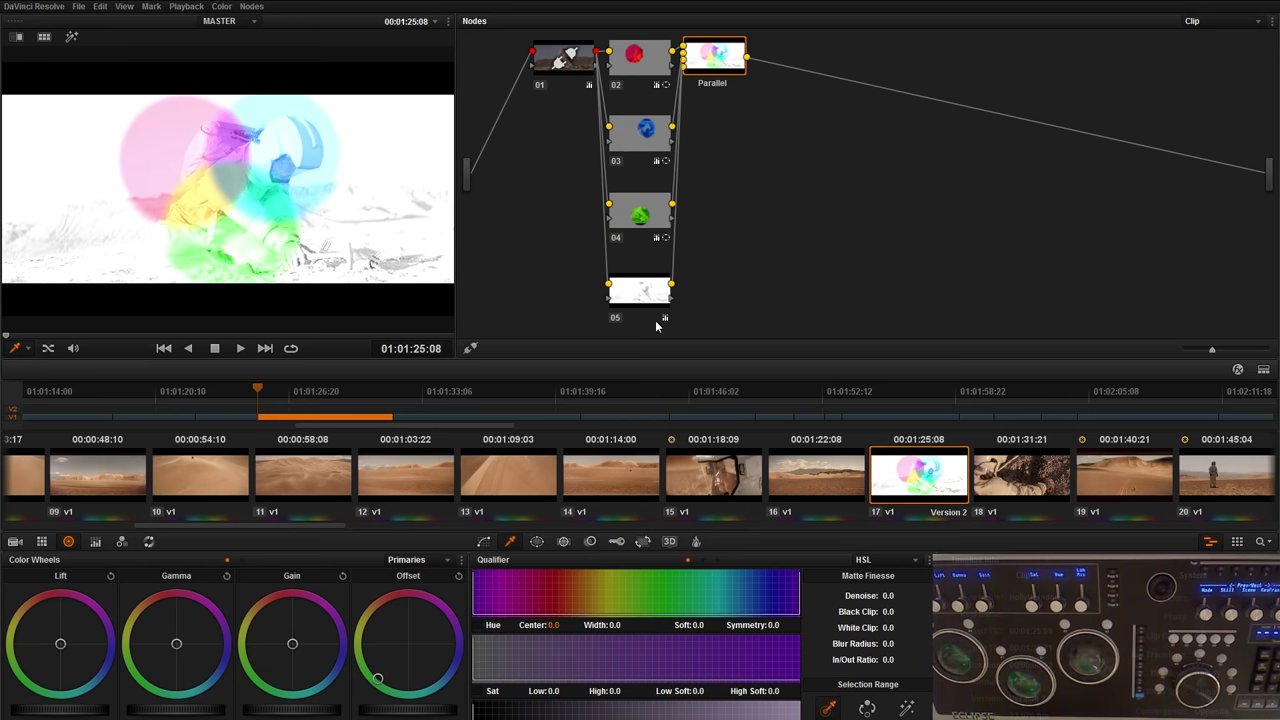
Step: Morph the Parallel node into a Layer Mixer and compare the white node 05 layer off and on
right_click(726, 68)
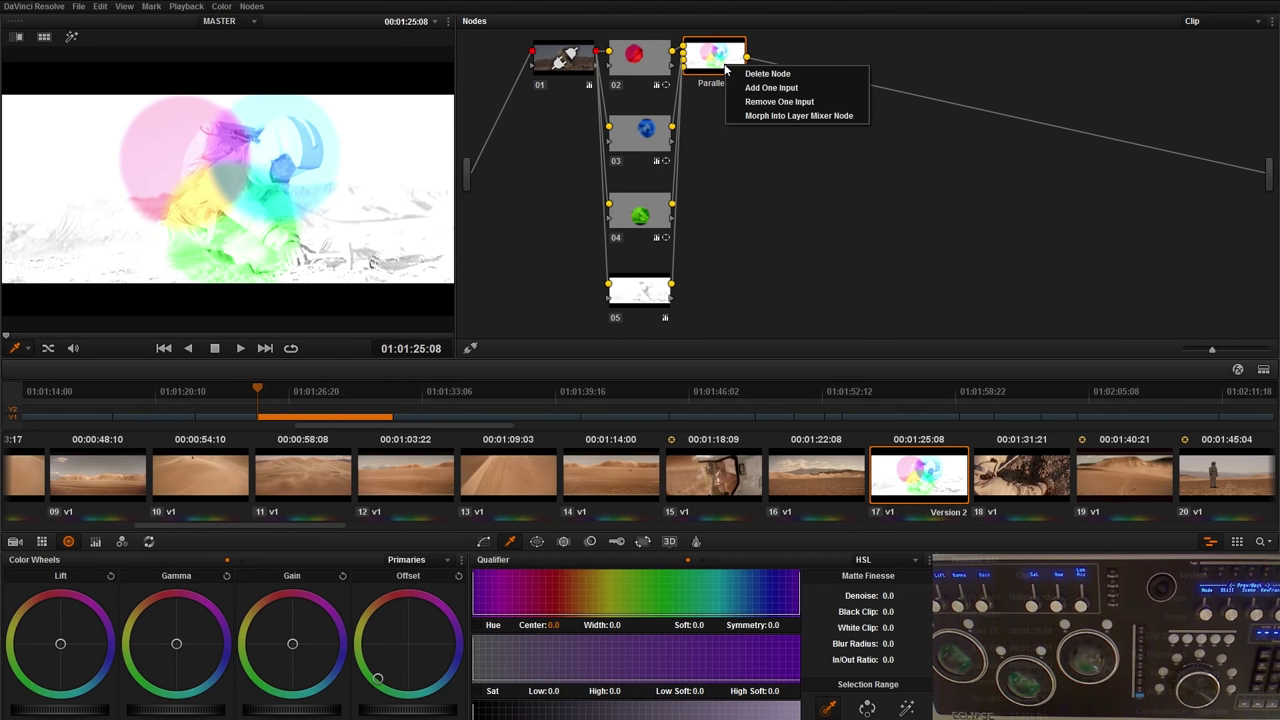
left_click(787, 116)
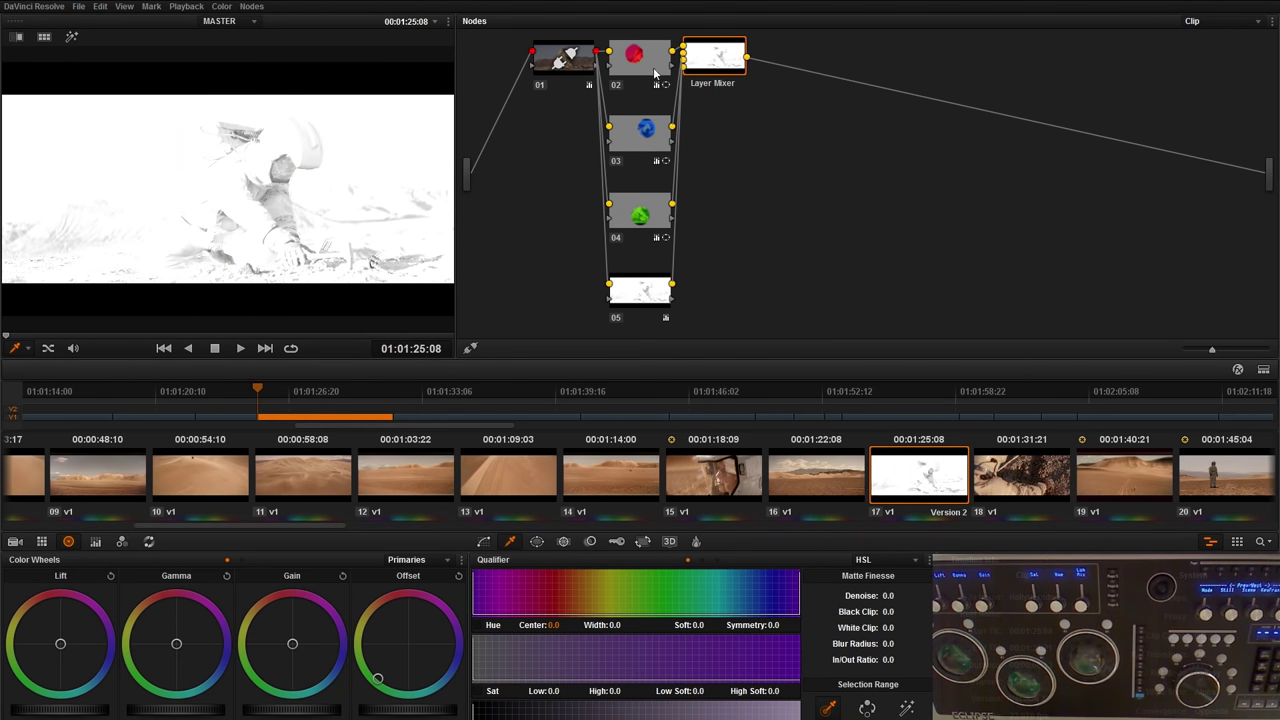
left_click(636, 300)
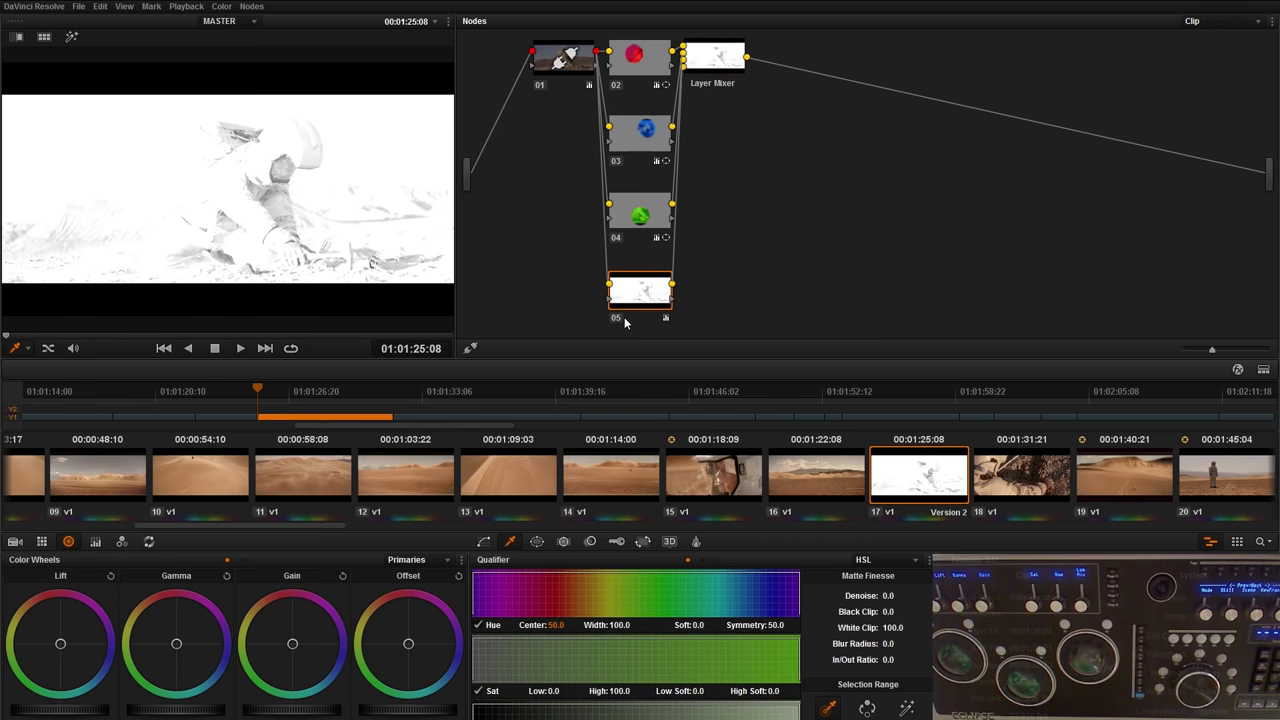
left_click(619, 321)
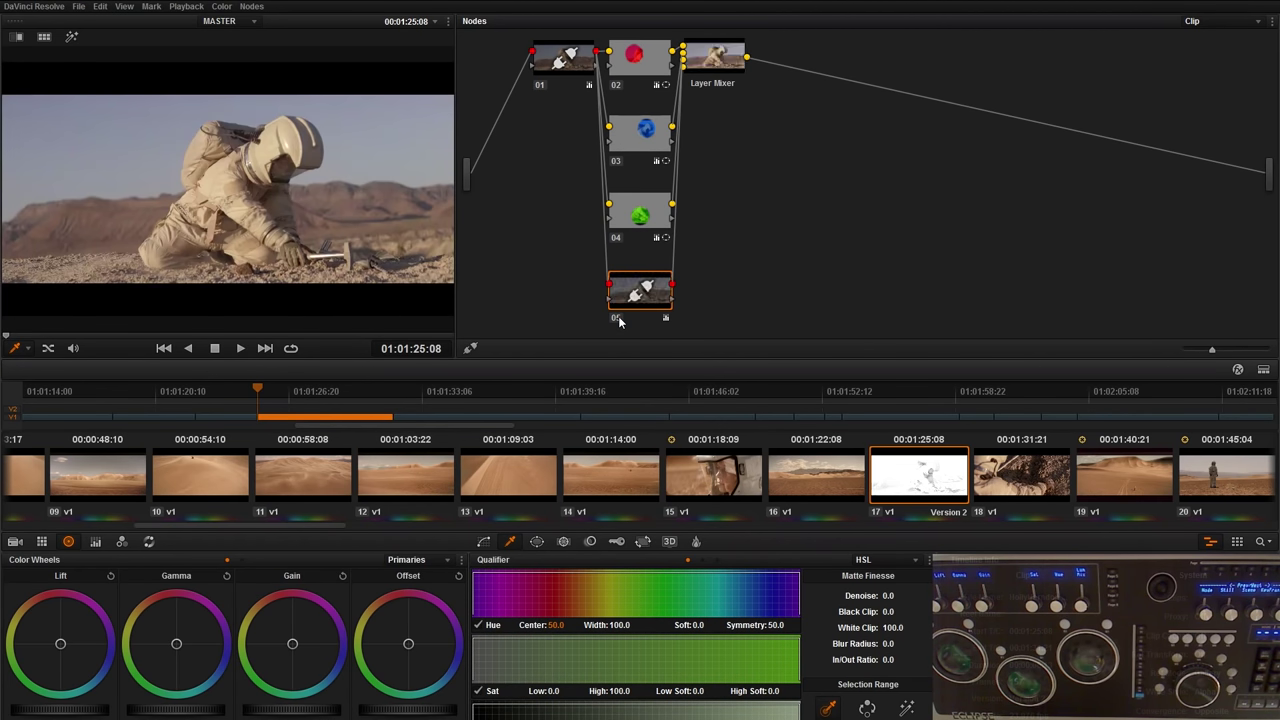
left_click(619, 321)
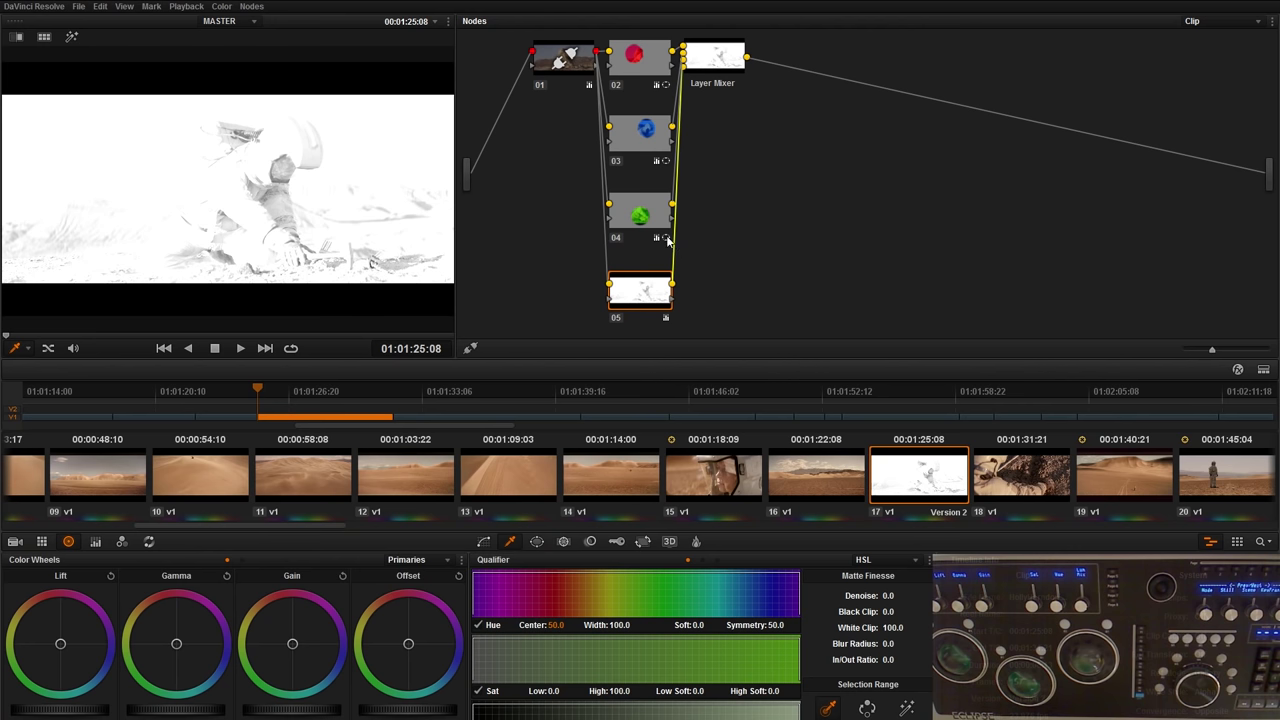
Step: Relink white node 05 to the Layer Mixer, swap it above the red circle node, then disable it
key("Delete")
key("Delete")
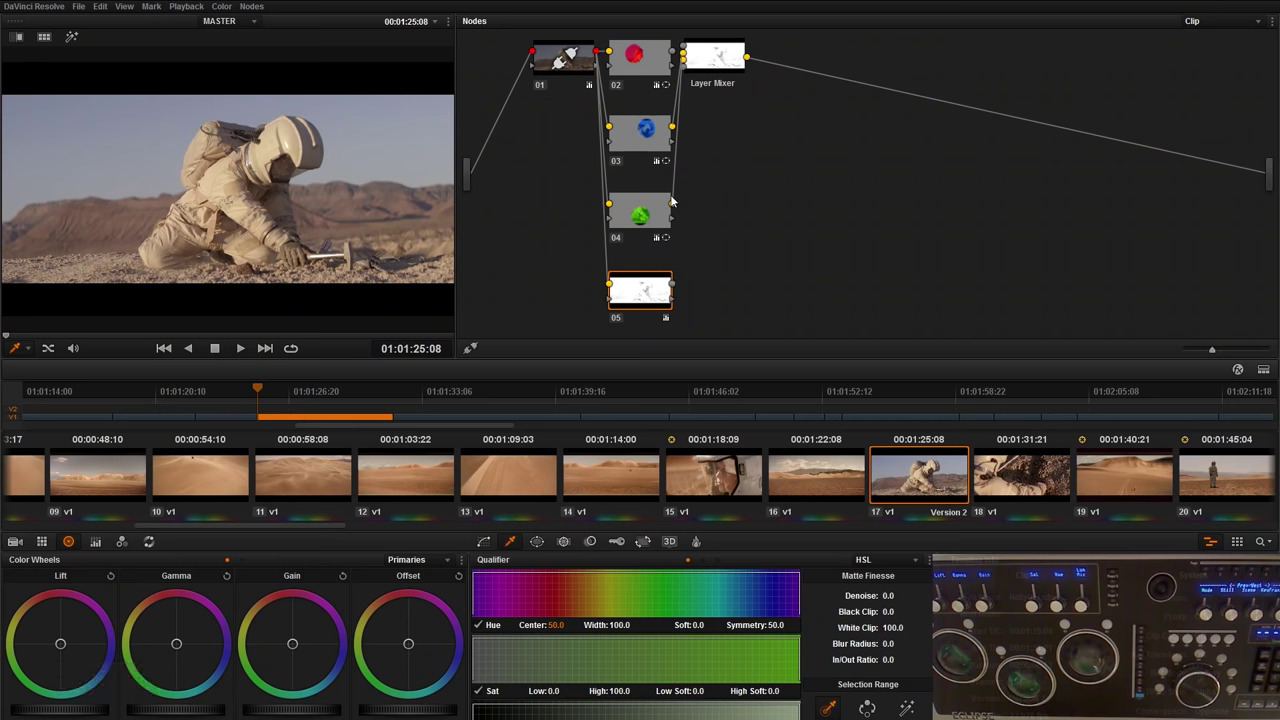
left_click_drag(693, 240, 682, 52)
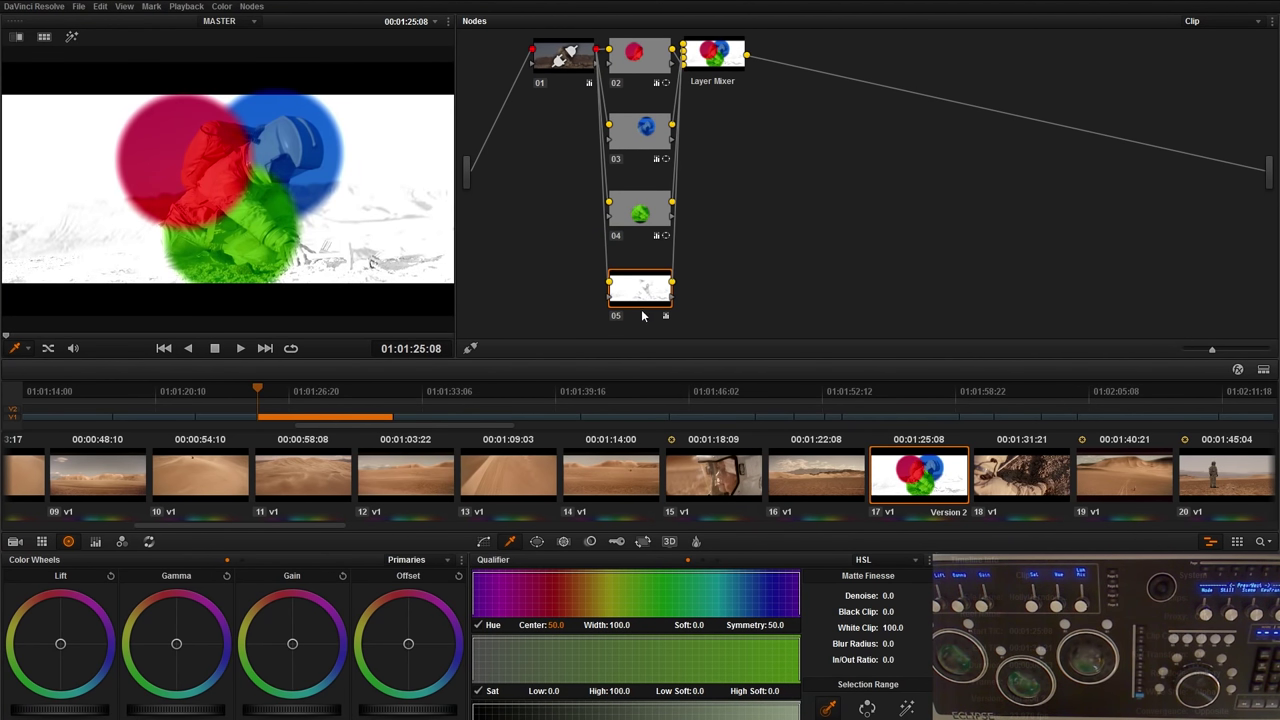
mouse_move(638, 298)
left_mouse_down()
mouse_move(636, 72)
mouse_move(614, 83)
mouse_move(706, 114)
mouse_move(641, 287)
mouse_move(632, 274)
left_mouse_up()
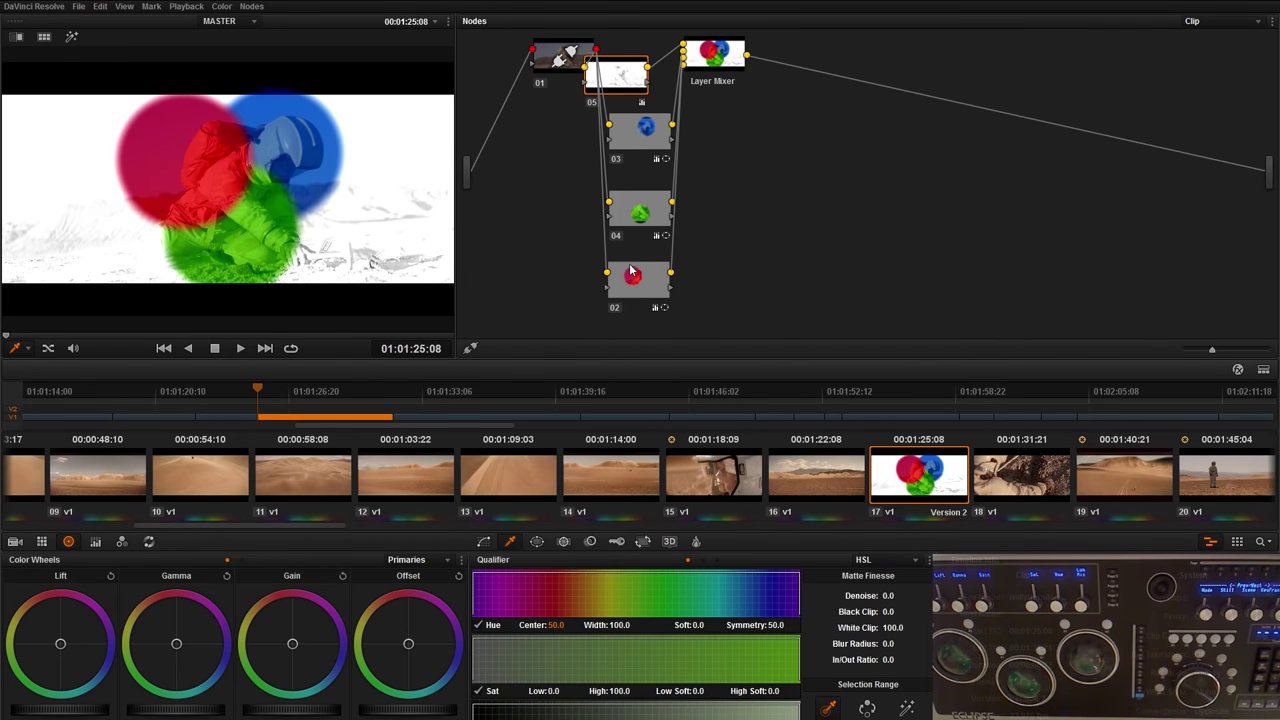
left_click_drag(628, 70, 648, 53)
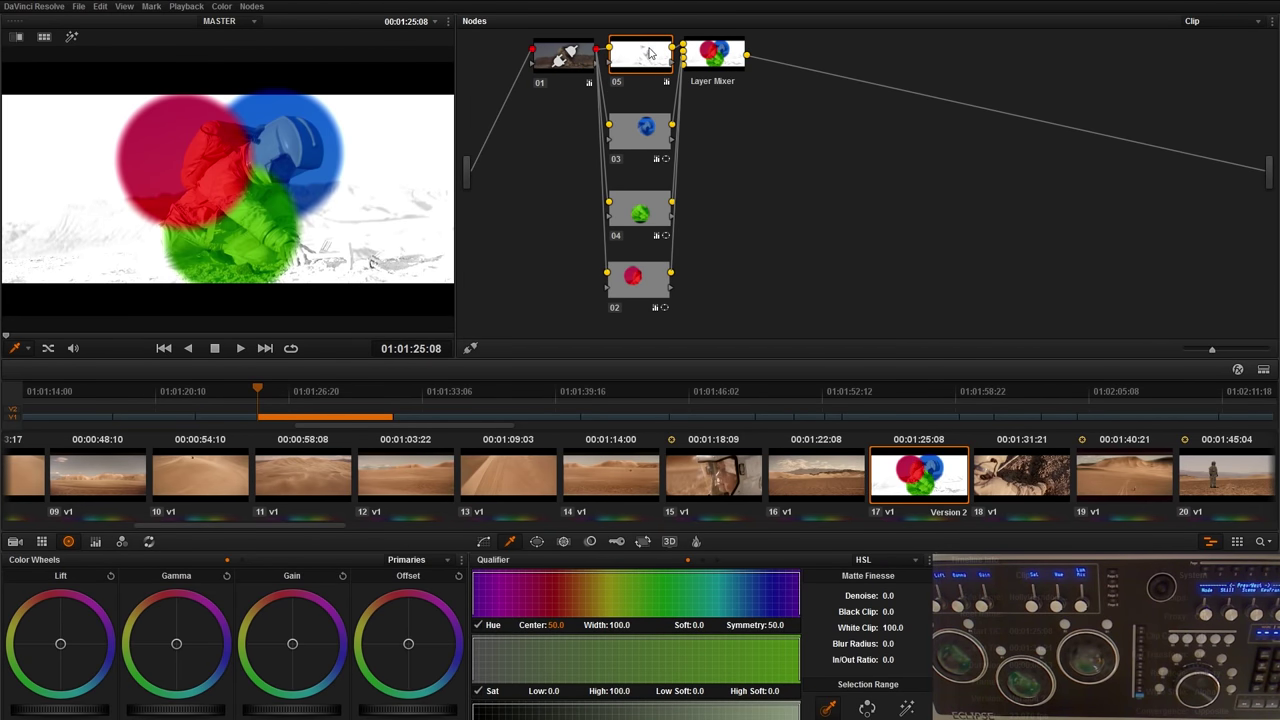
left_click_drag(725, 65, 745, 68)
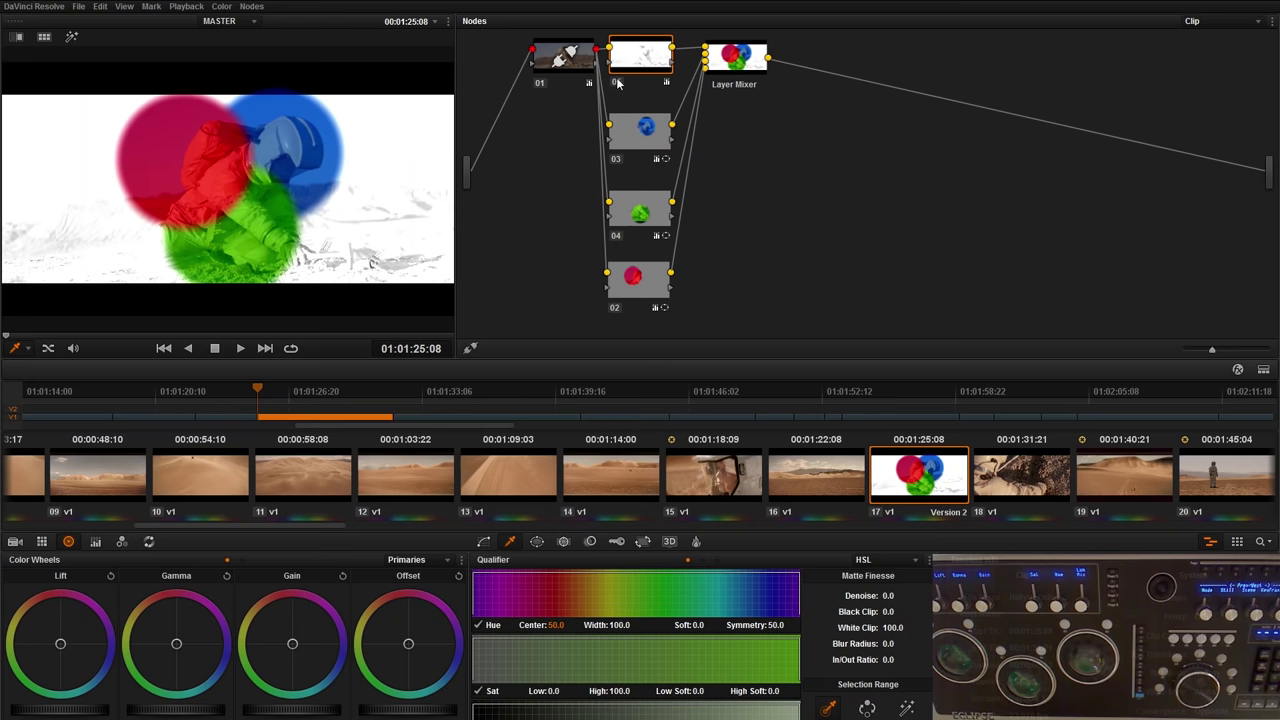
key("ctrl+d")
key("ctrl+d")
key("ctrl+d")
key("ctrl+d")
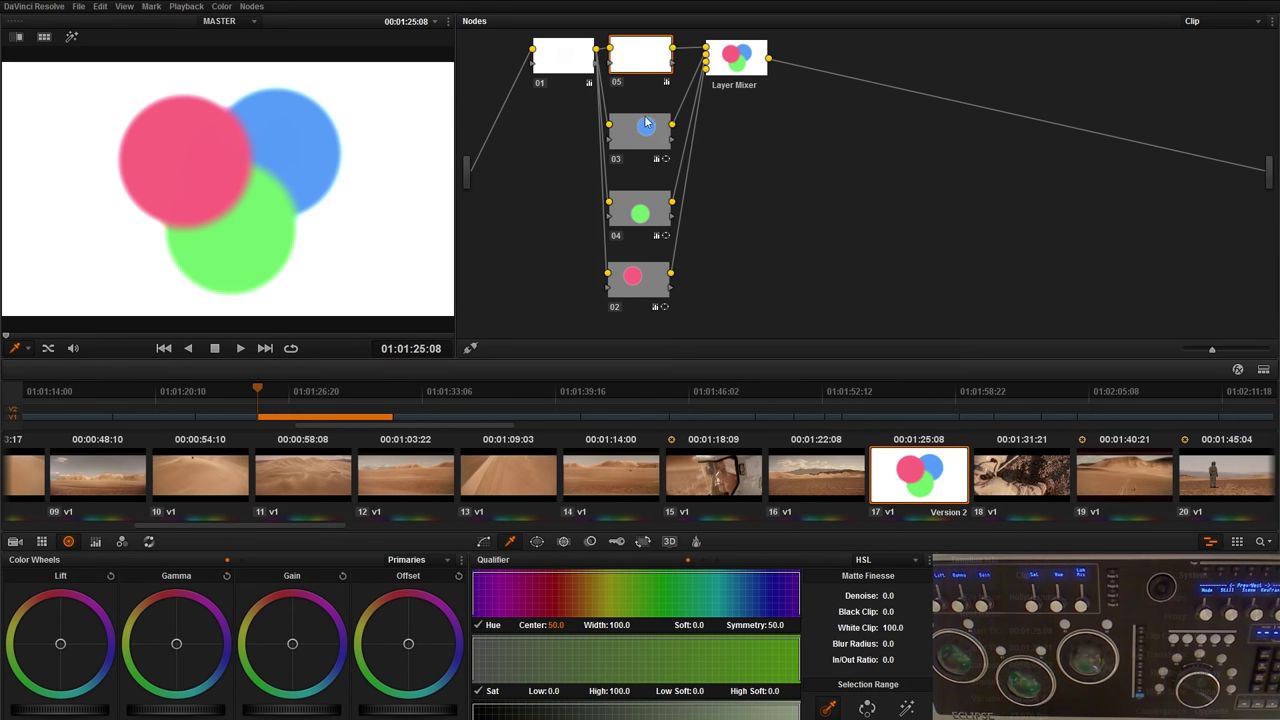
Step: Toggle the red, green and white node 05 layers off and on to compare the Layer Mixer result
left_click(615, 308)
left_click(615, 308)
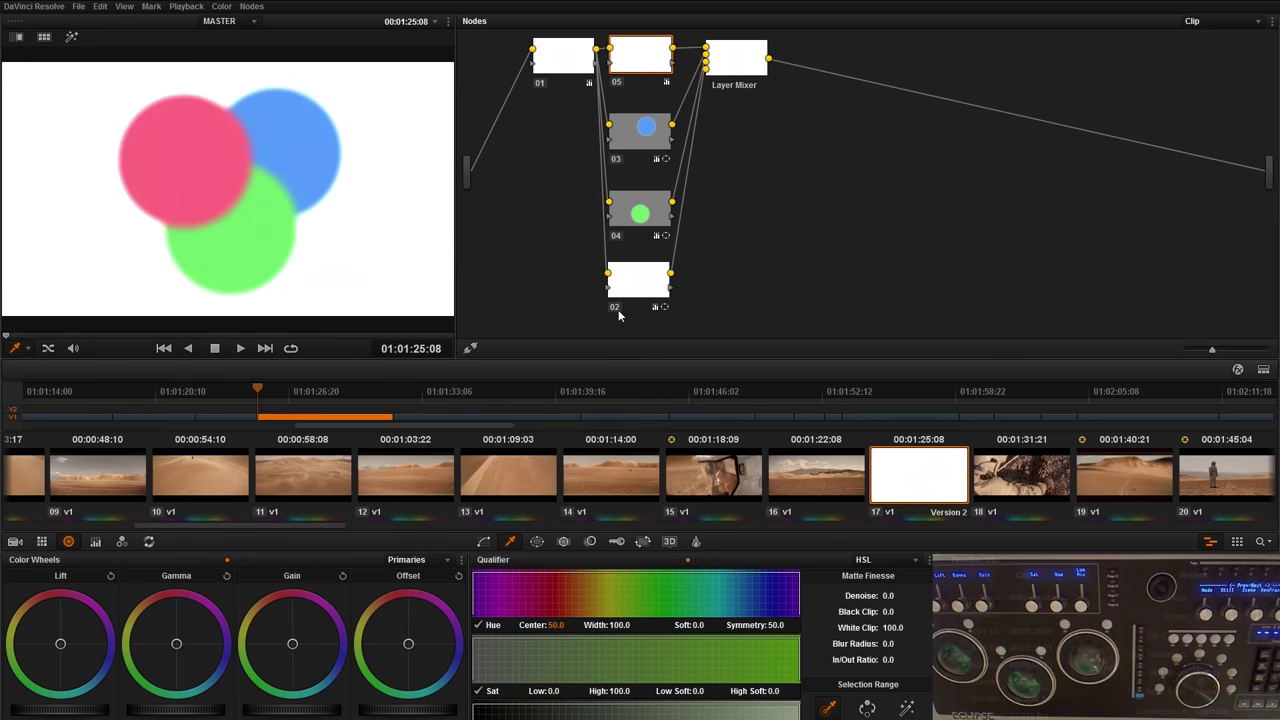
left_click(616, 237)
left_click(616, 237)
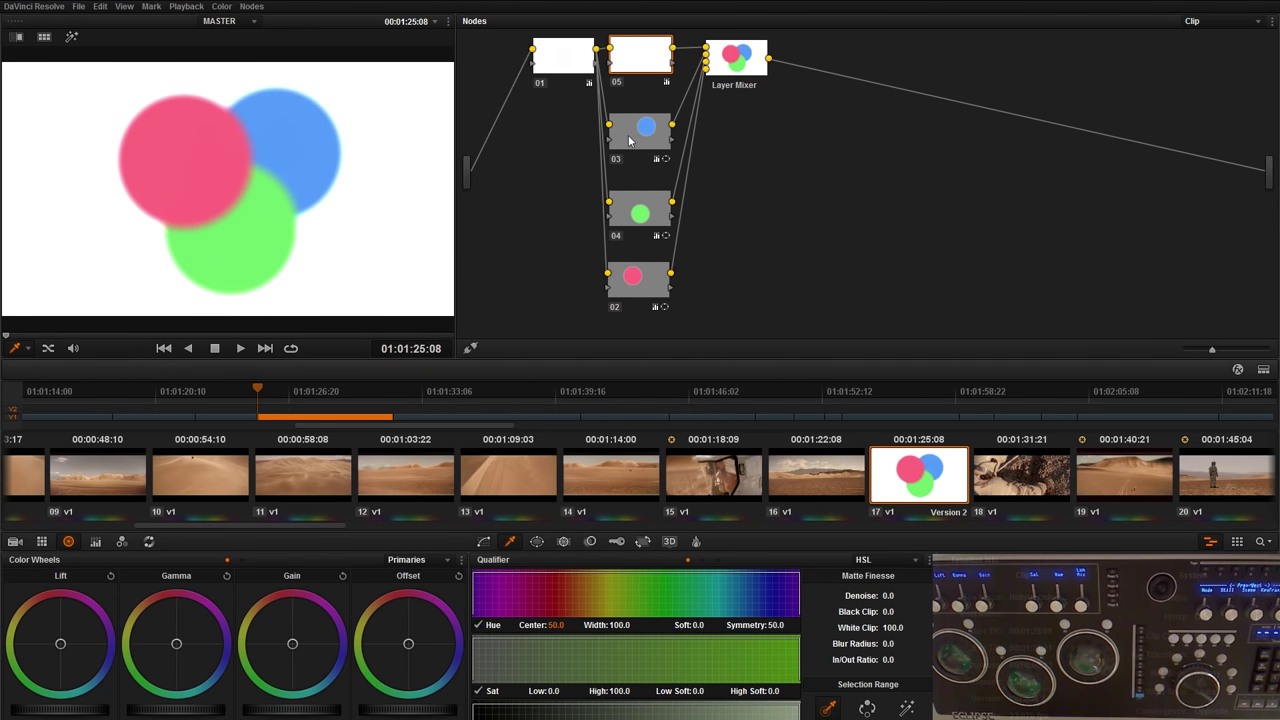
left_click(617, 84)
left_click(617, 84)
left_click(617, 84)
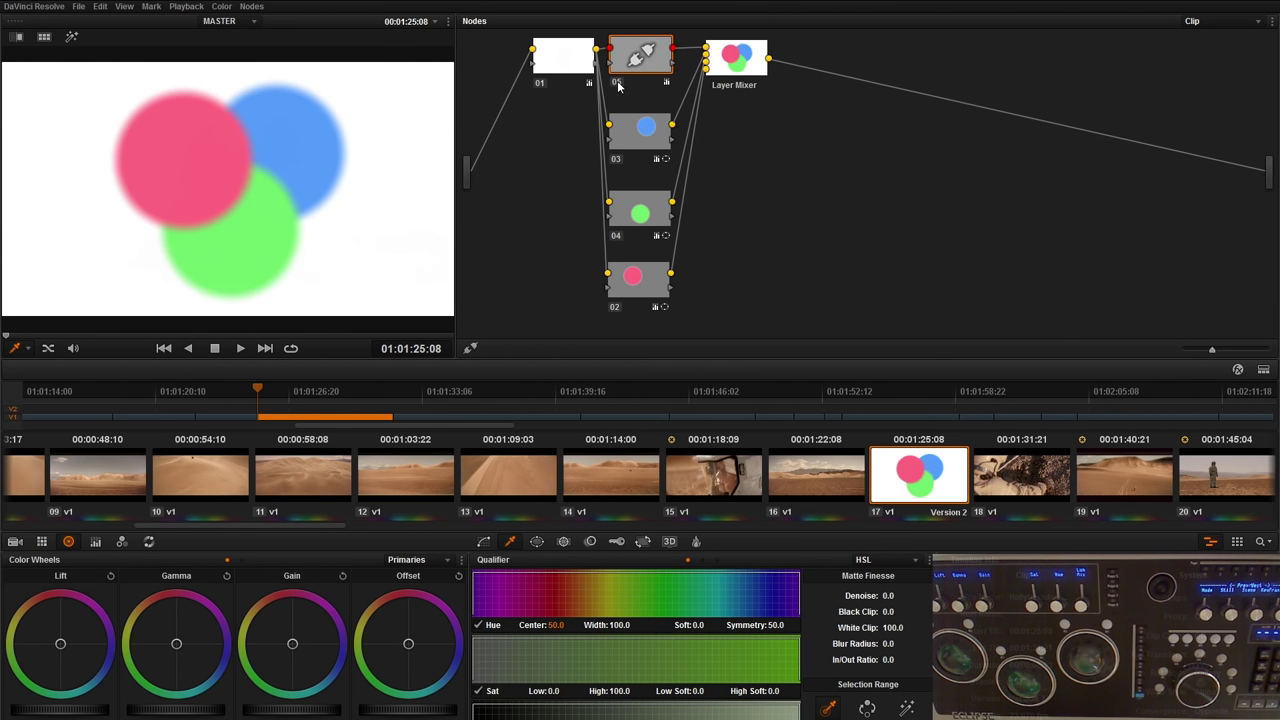
left_click(617, 84)
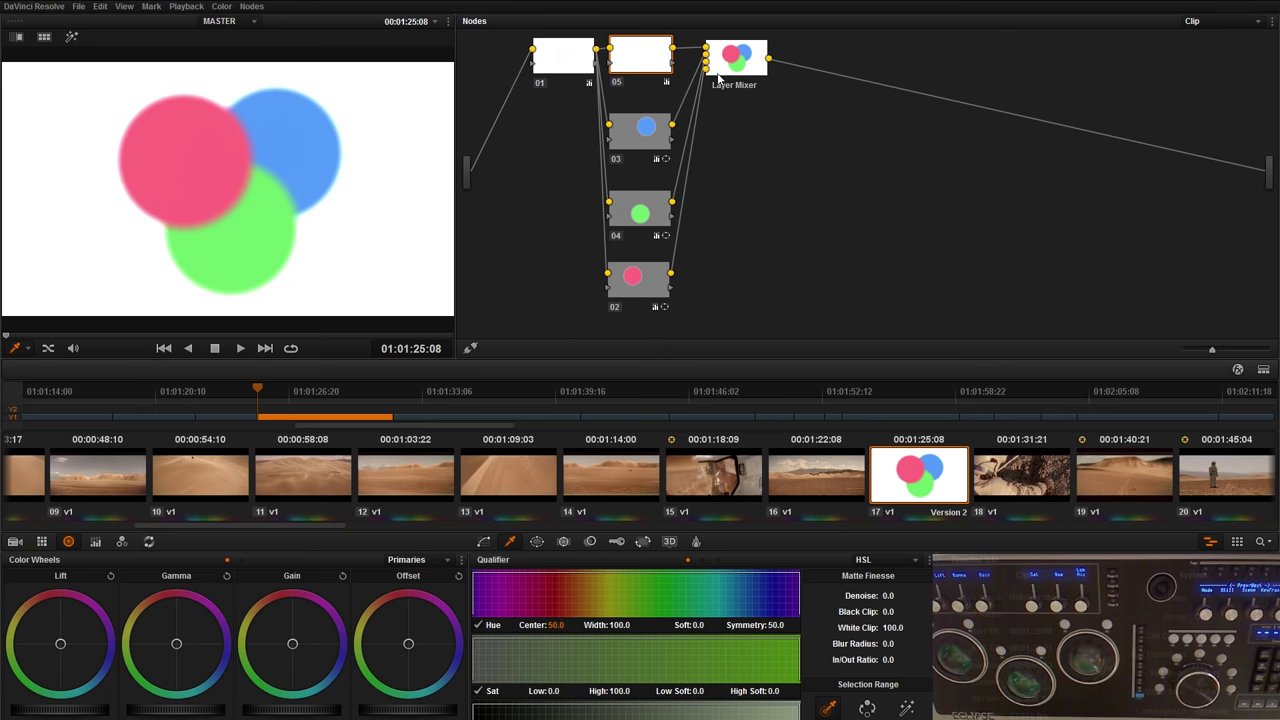
Step: Morph the Layer Mixer into a Parallel node, bypass node 05, then morph back to Layer Mixer
right_click(753, 60)
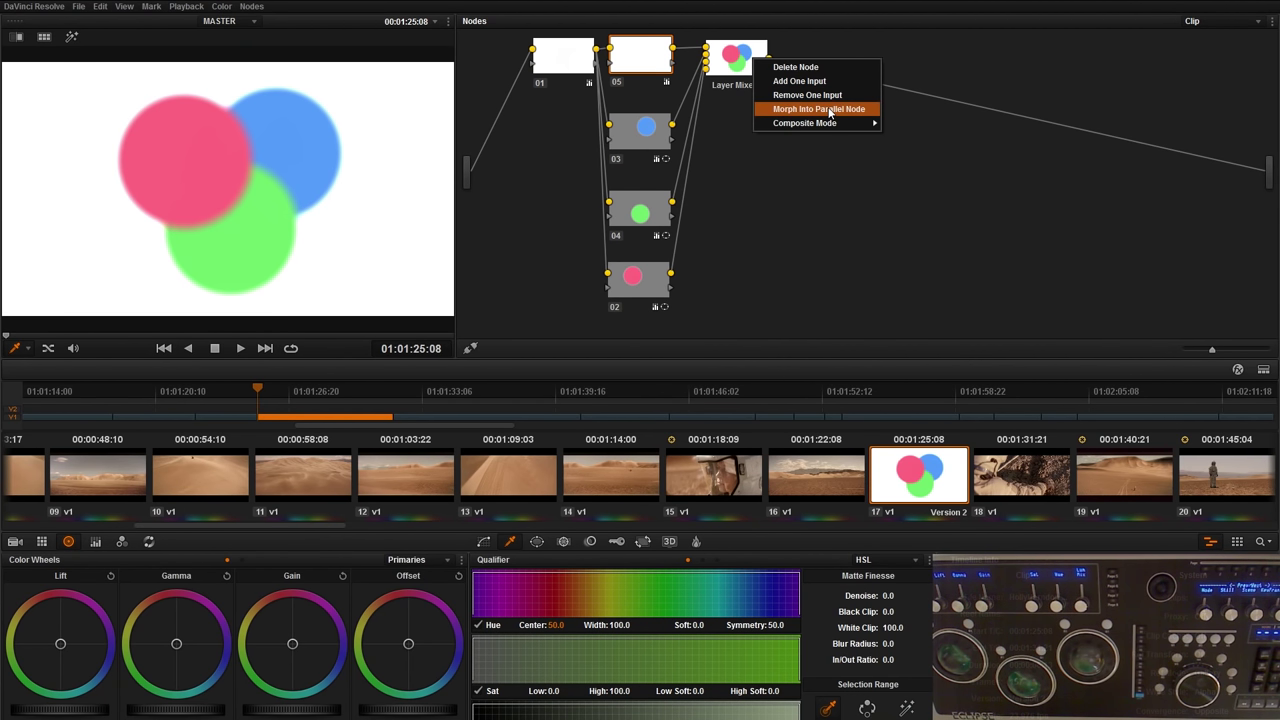
left_click(828, 110)
left_click(617, 84)
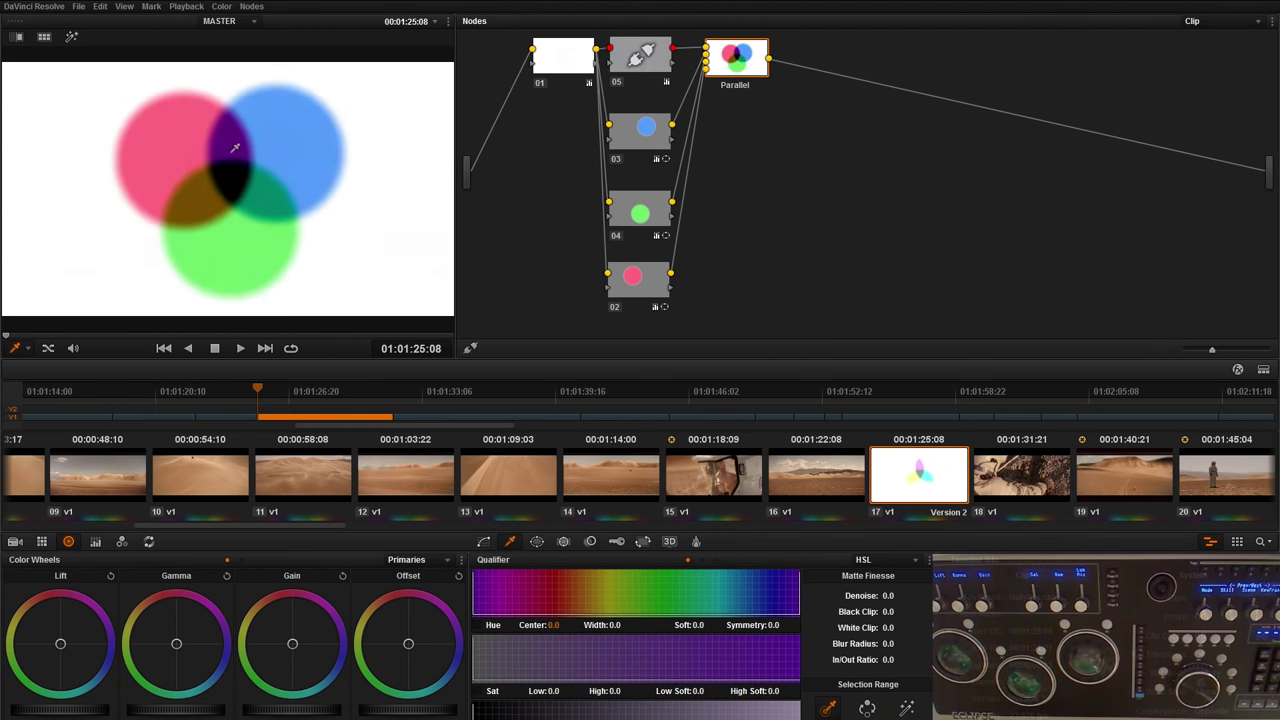
right_click(758, 67)
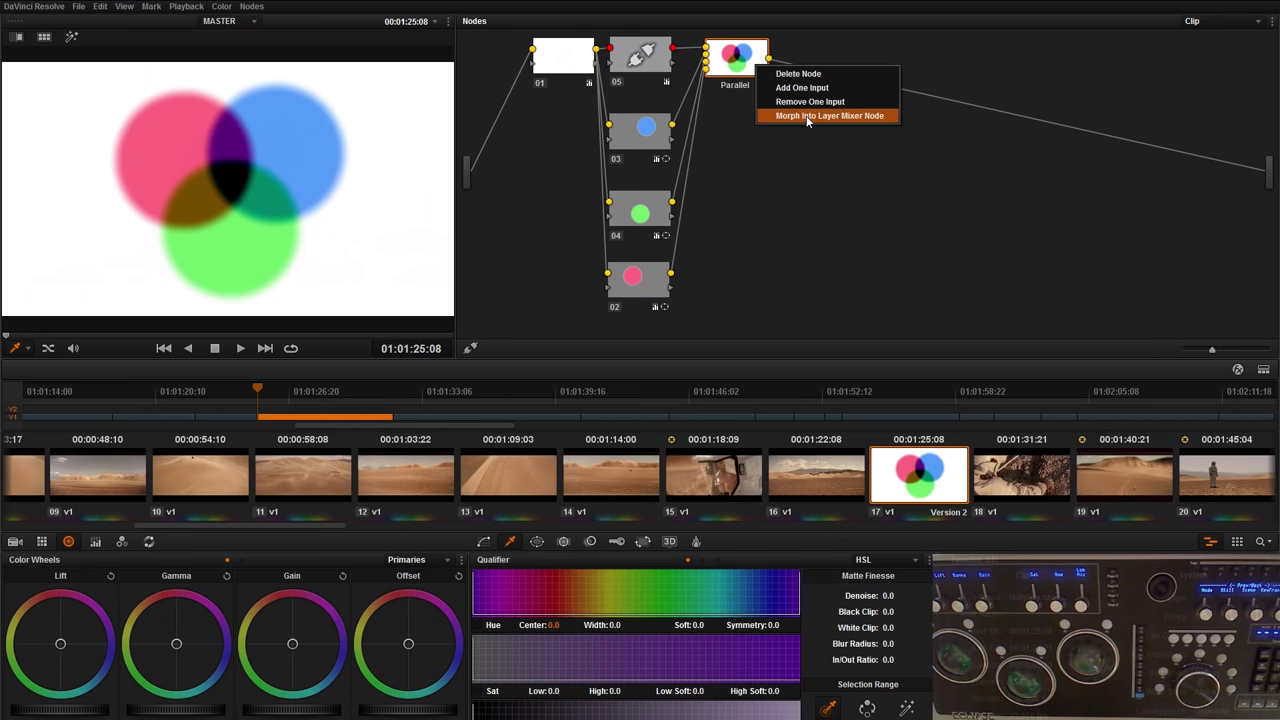
left_click(808, 116)
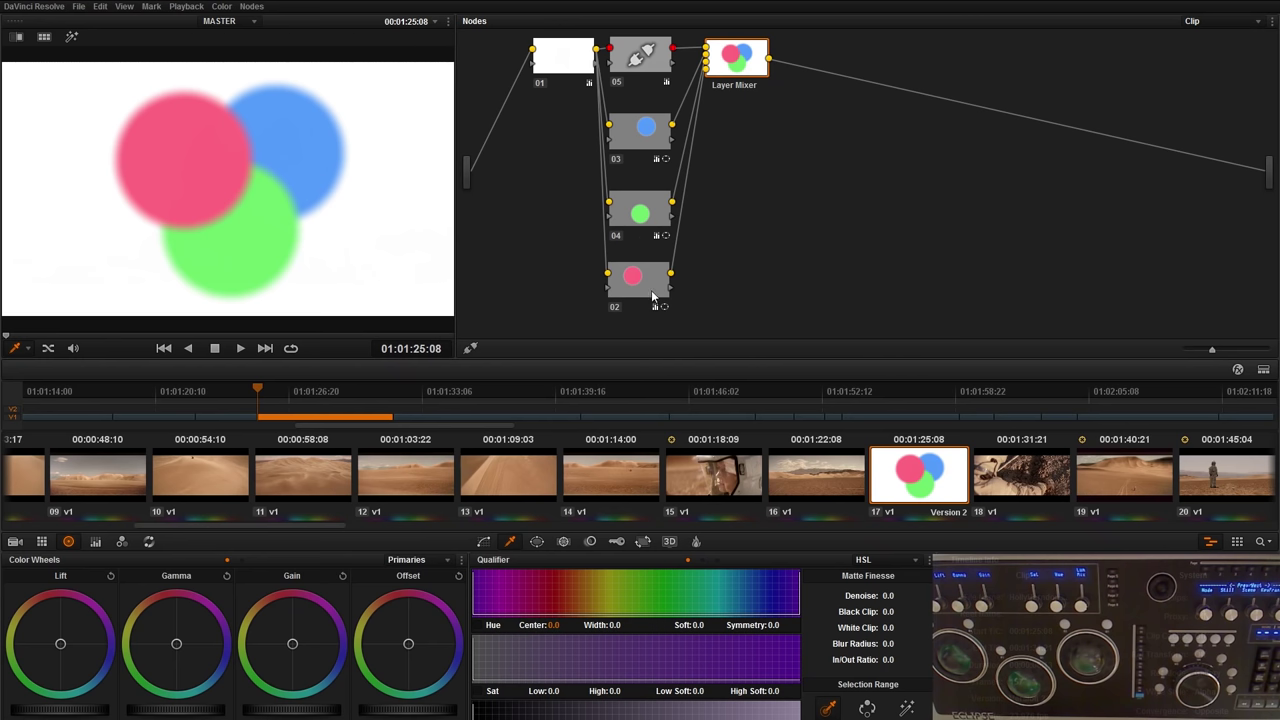
mouse_move(656, 298)
Step: Load clip 17's Version 1 astronaut grade
right_click(921, 482)
mouse_move(1034, 59)
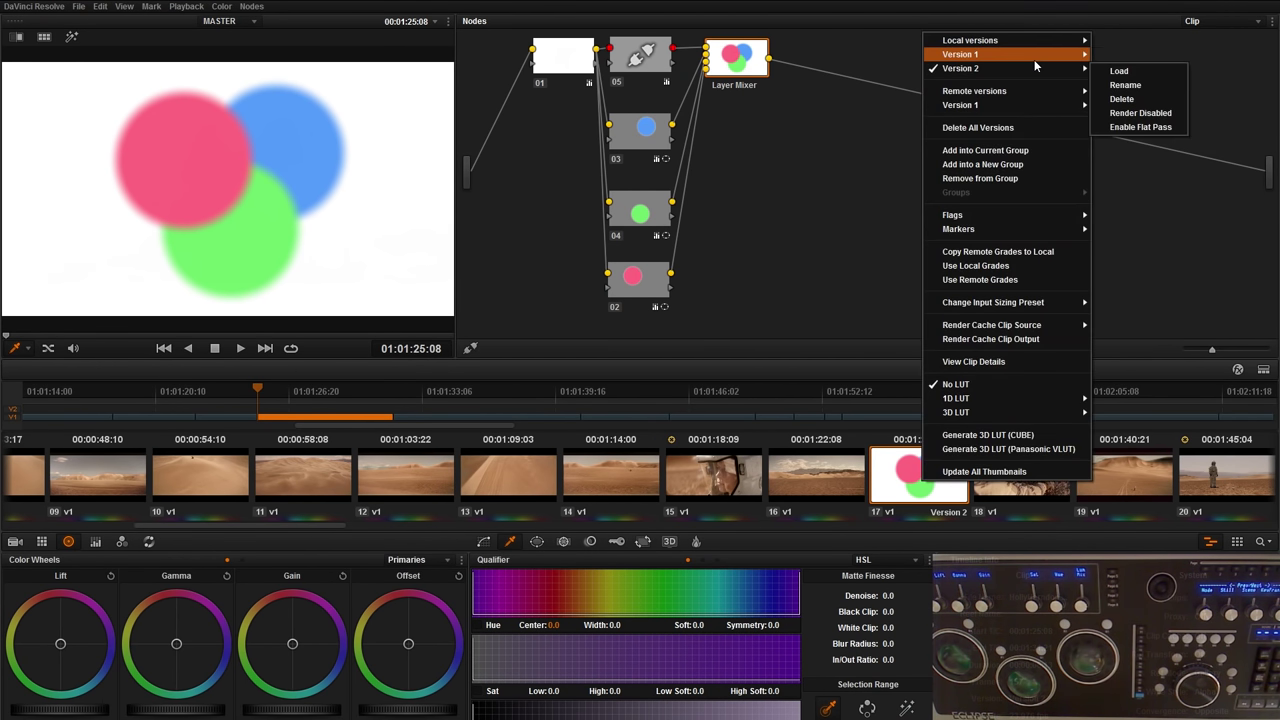
left_click(1119, 71)
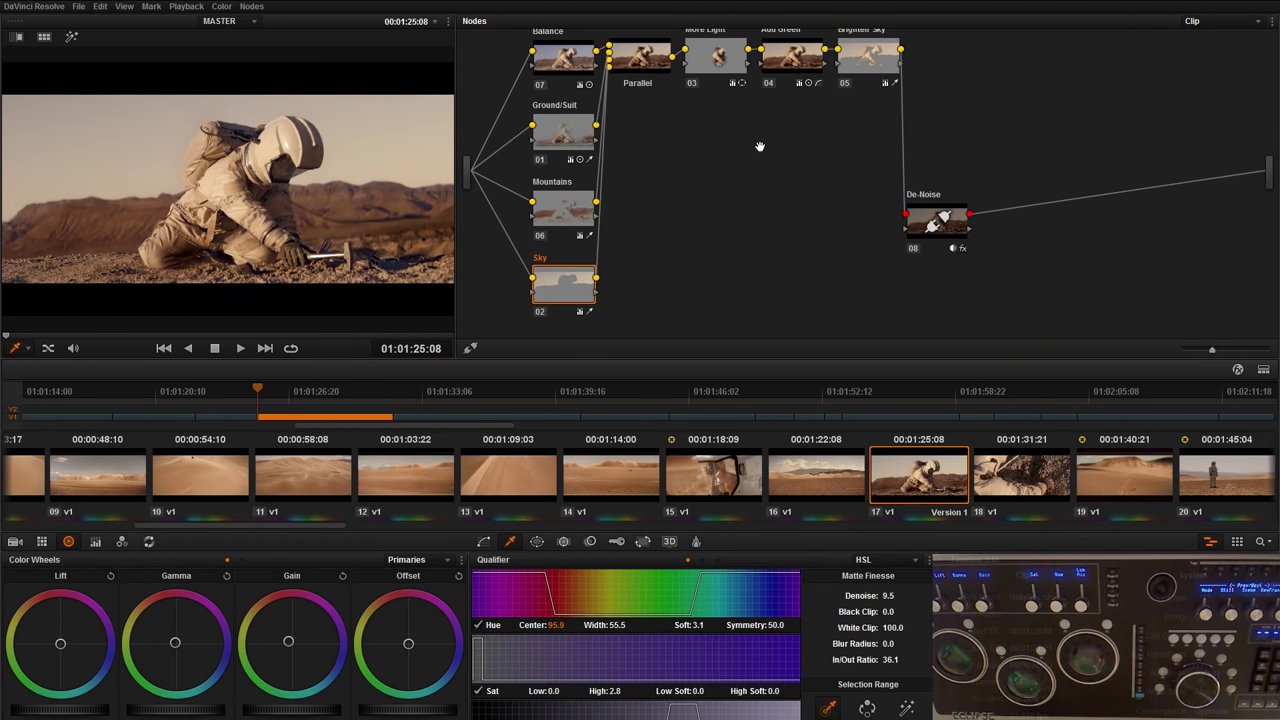
Step: Bypass Brighten Sky, Add Green, More Light, Sky, Ground/Suit, Balance and Mountains nodes
left_click(845, 85)
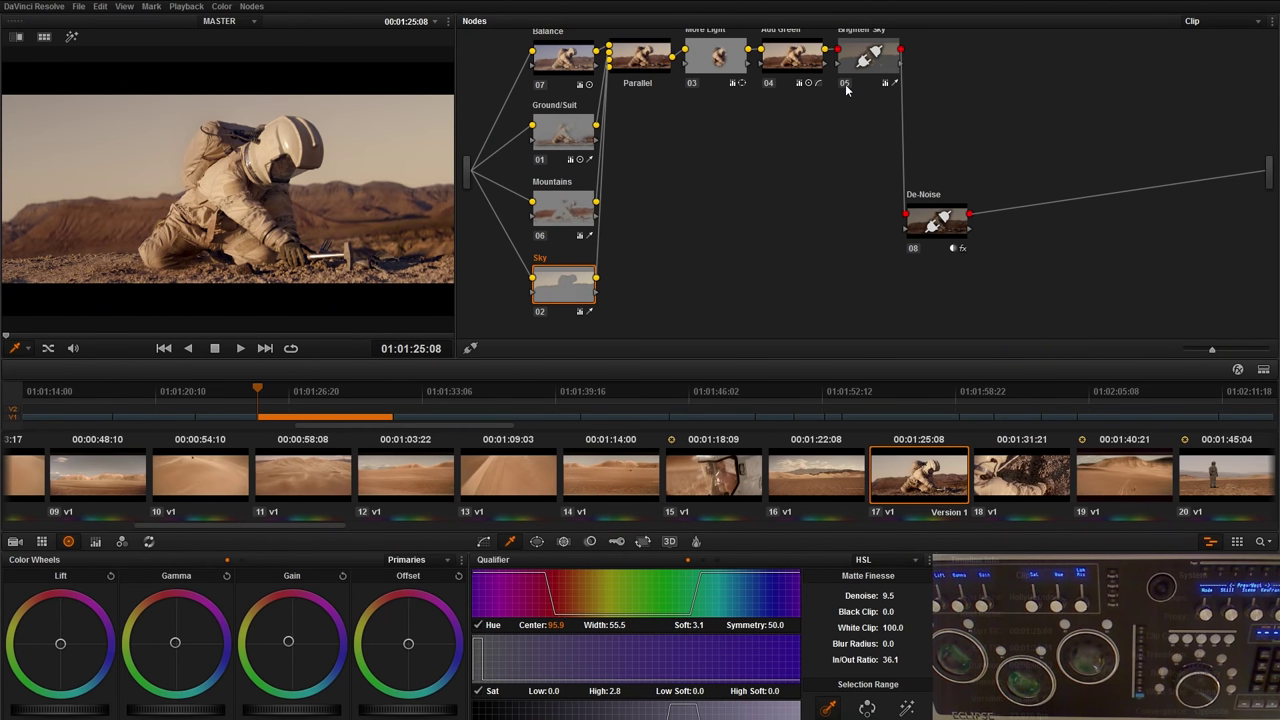
left_click(768, 84)
left_click(699, 88)
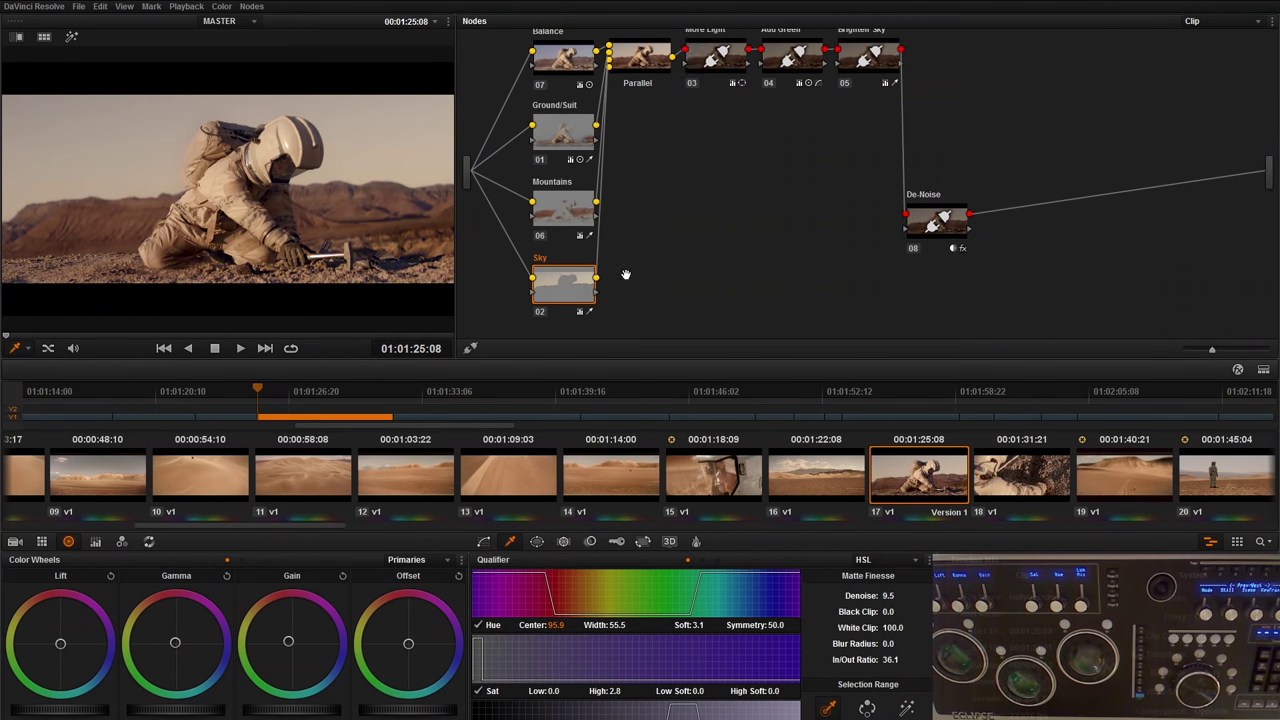
left_click(541, 314)
left_click(540, 162)
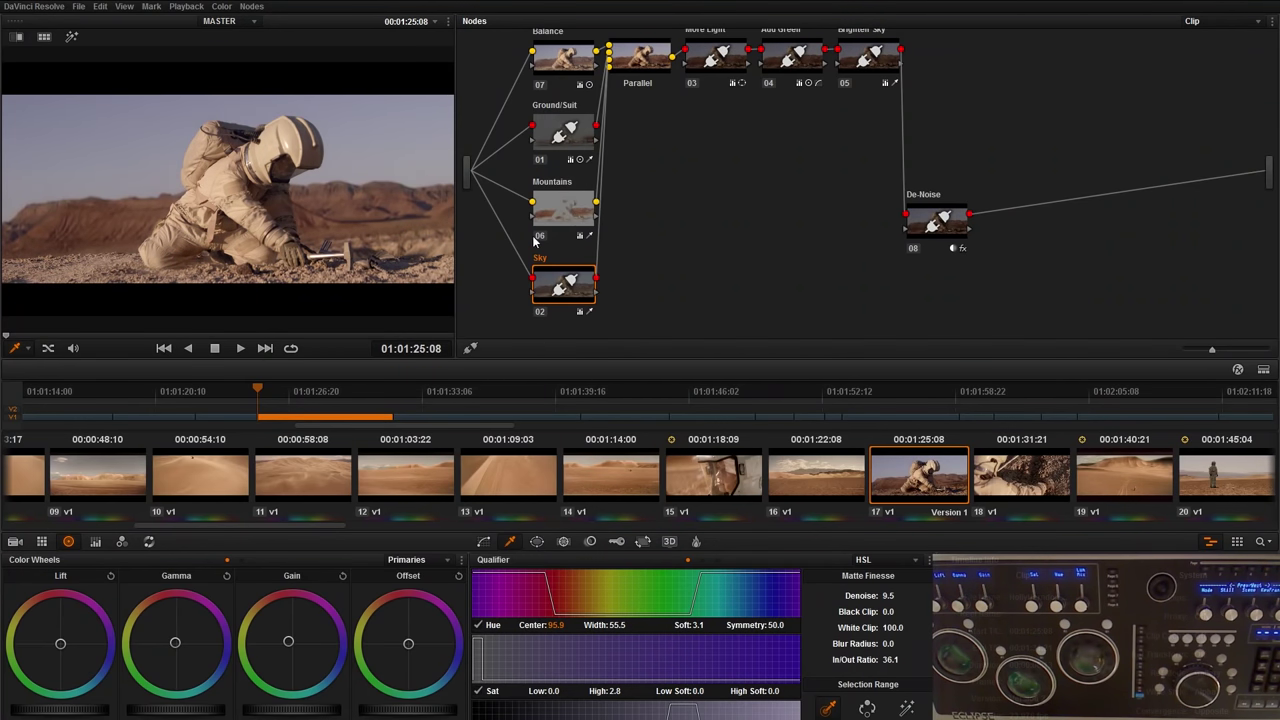
left_click(540, 86)
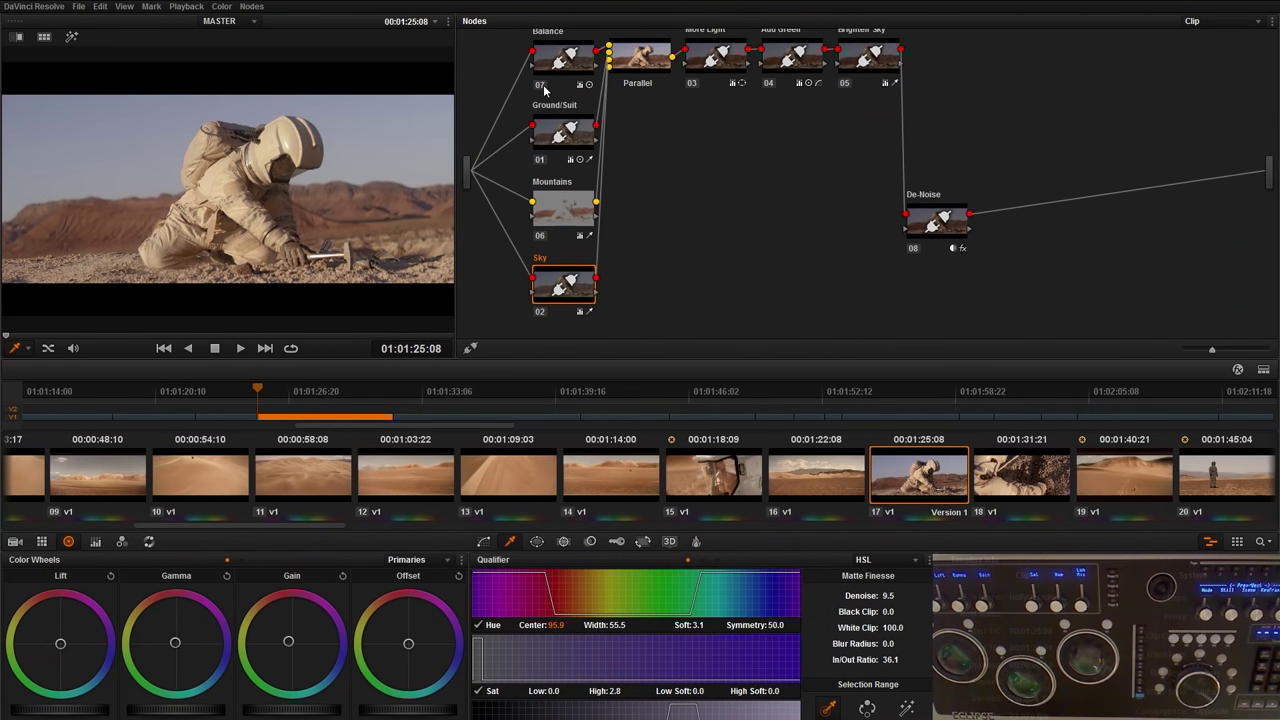
left_click(540, 238)
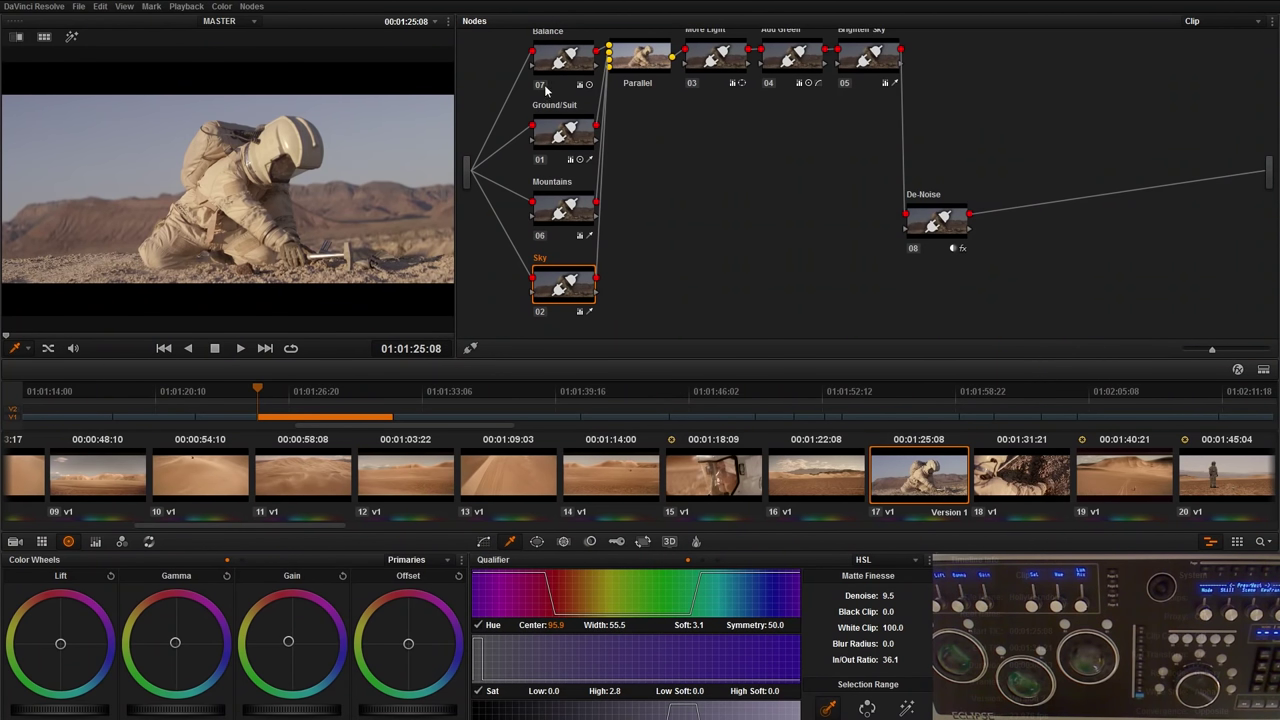
Step: Re-enable the Balance and Ground/Suit nodes, comparing each off and on
left_click_drag(700, 141, 700, 144)
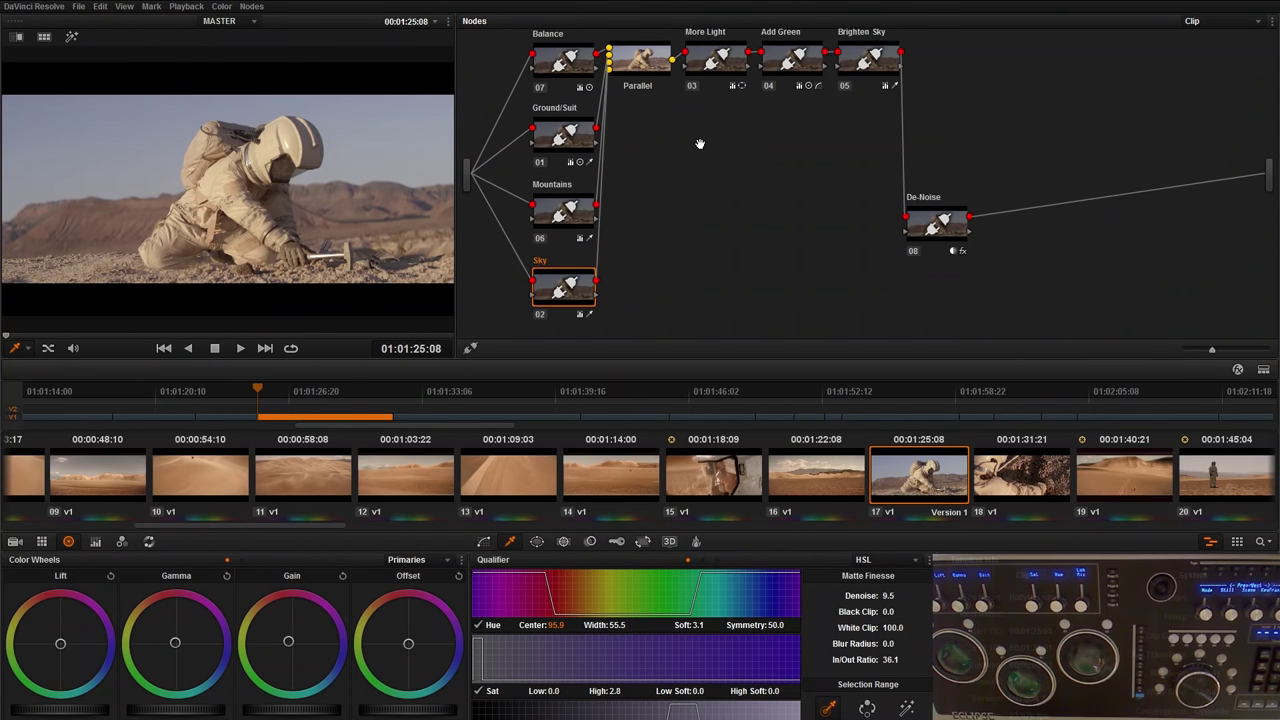
left_click(538, 89)
left_click(544, 90)
left_click(544, 90)
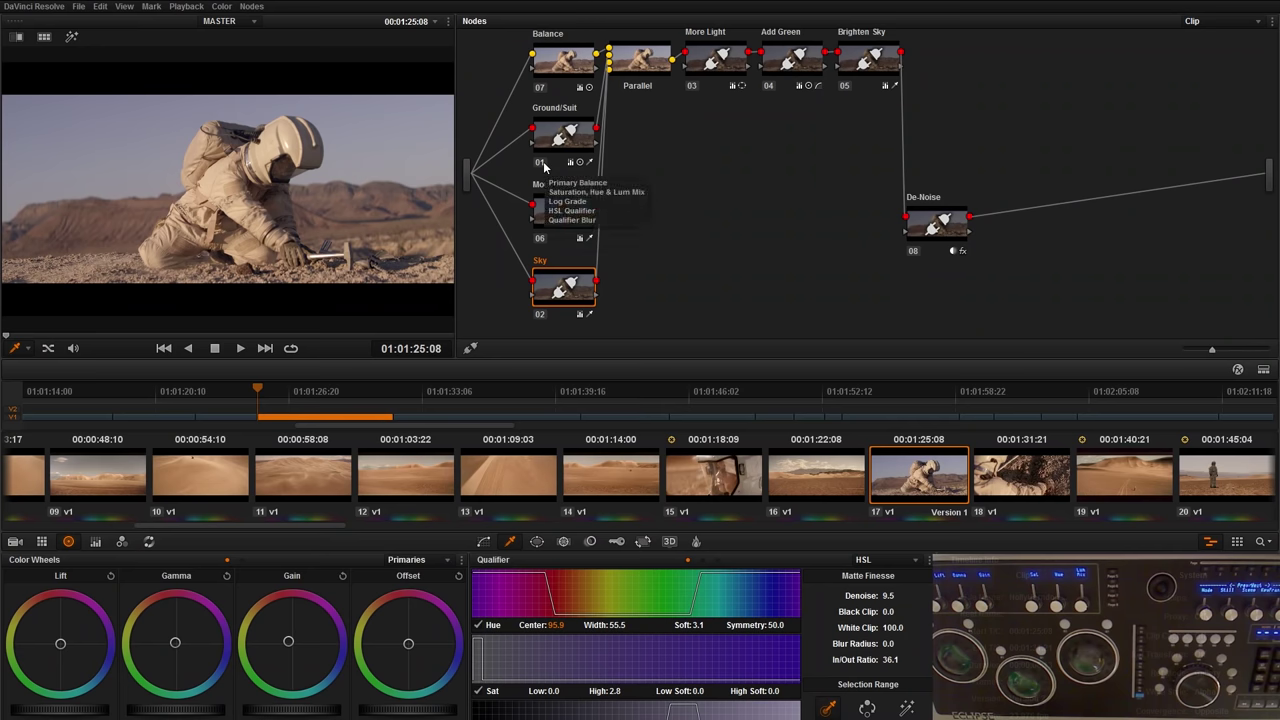
left_click(544, 167)
left_click(544, 167)
left_click(544, 167)
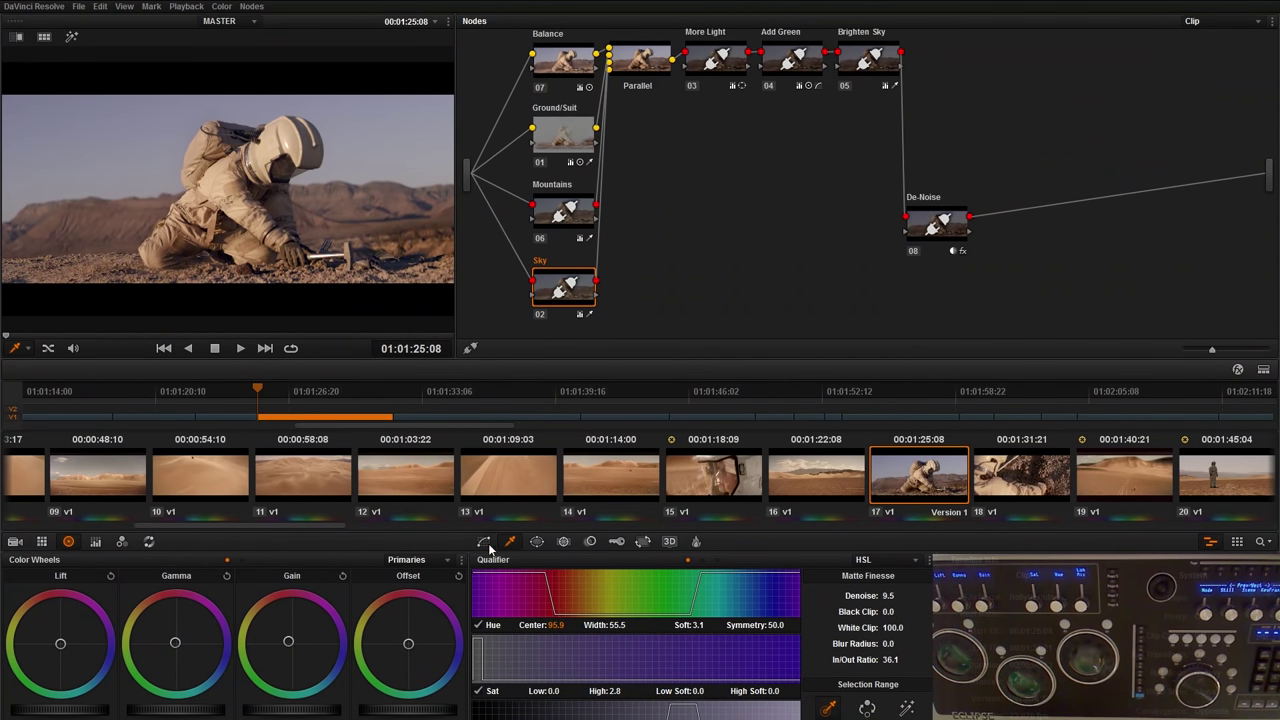
Step: Select the Ground/Suit node and show its qualifier matte in the viewer
left_click(906, 708)
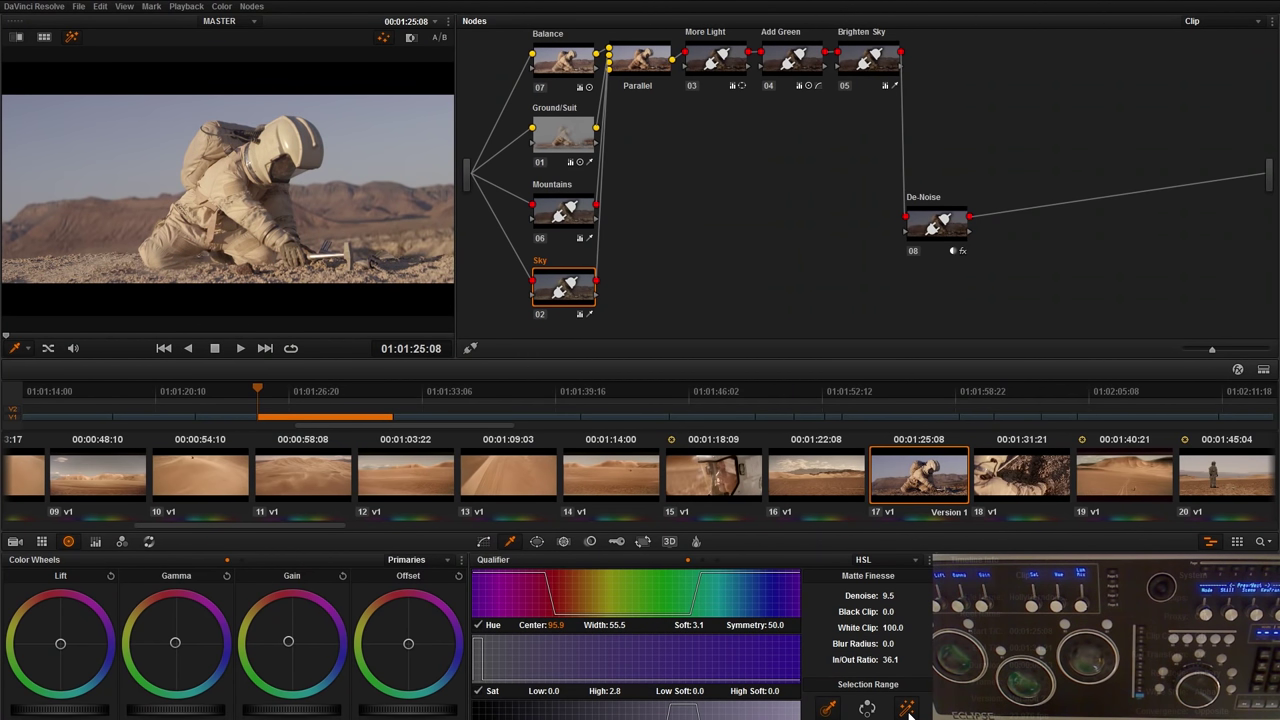
left_click(906, 708)
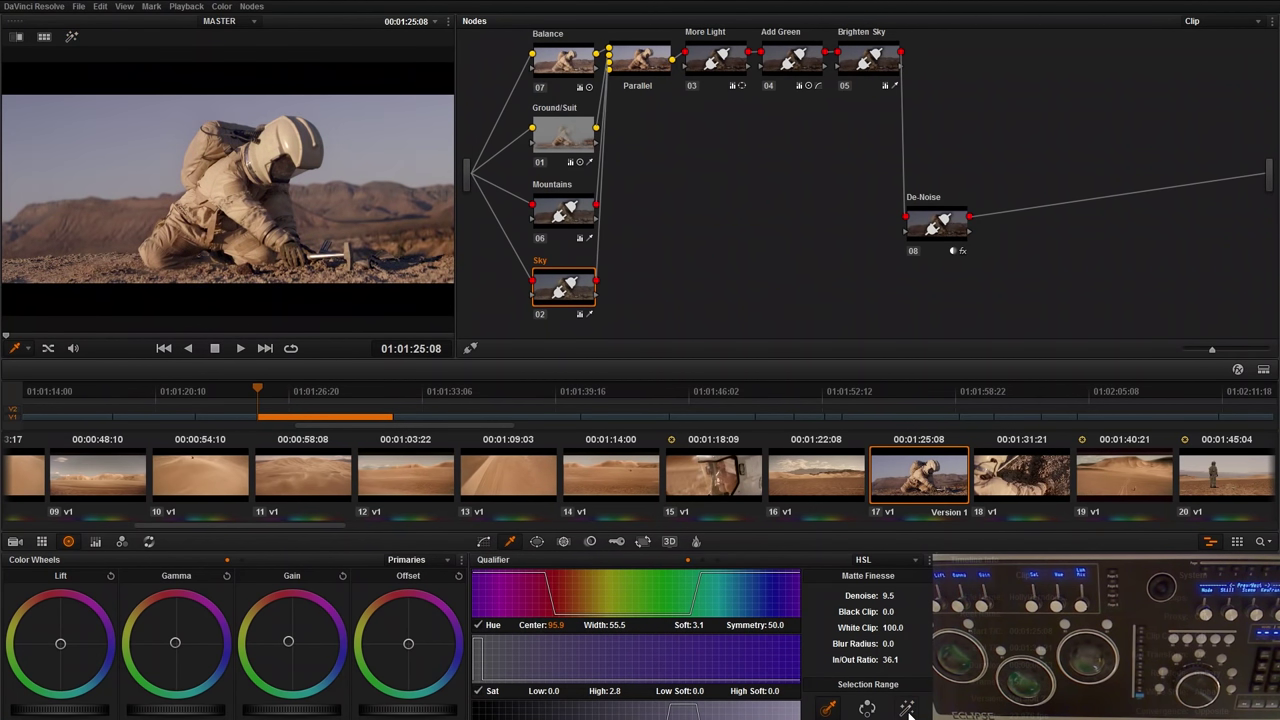
left_click(583, 135)
left_click(907, 709)
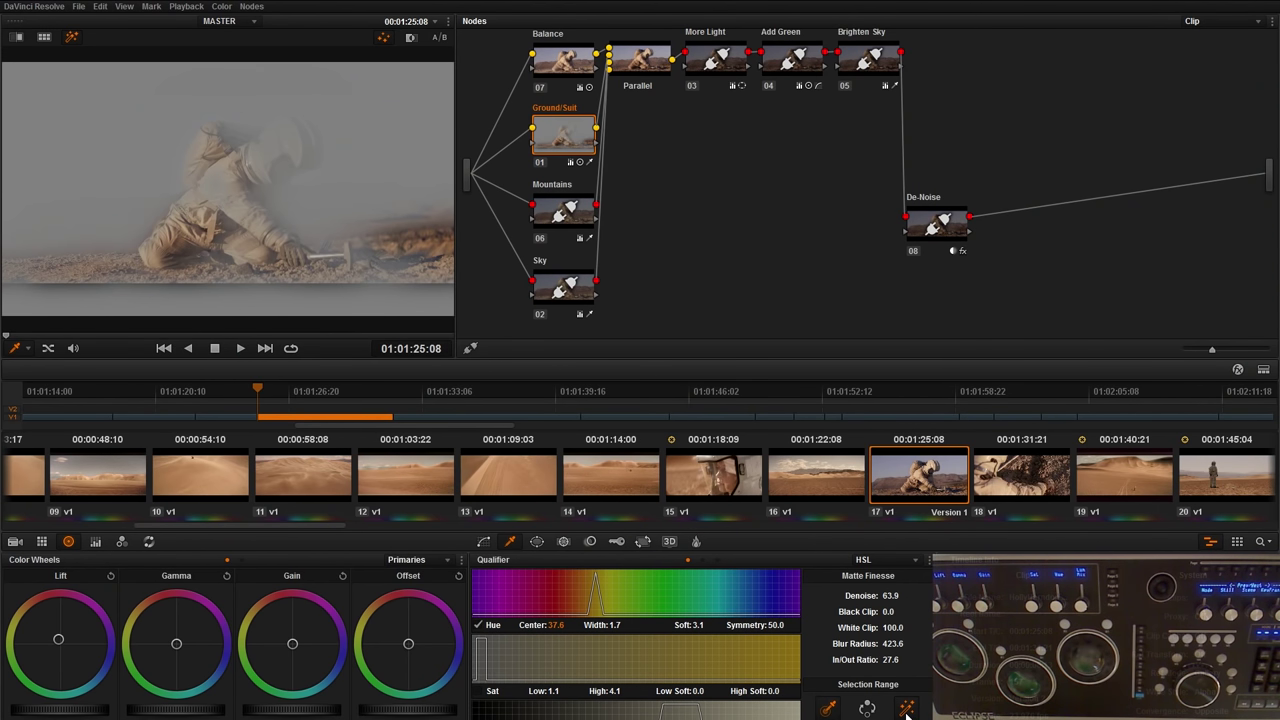
Step: Restore the normal viewer image and check the Log color wheels before going back to Primaries
left_click(906, 709)
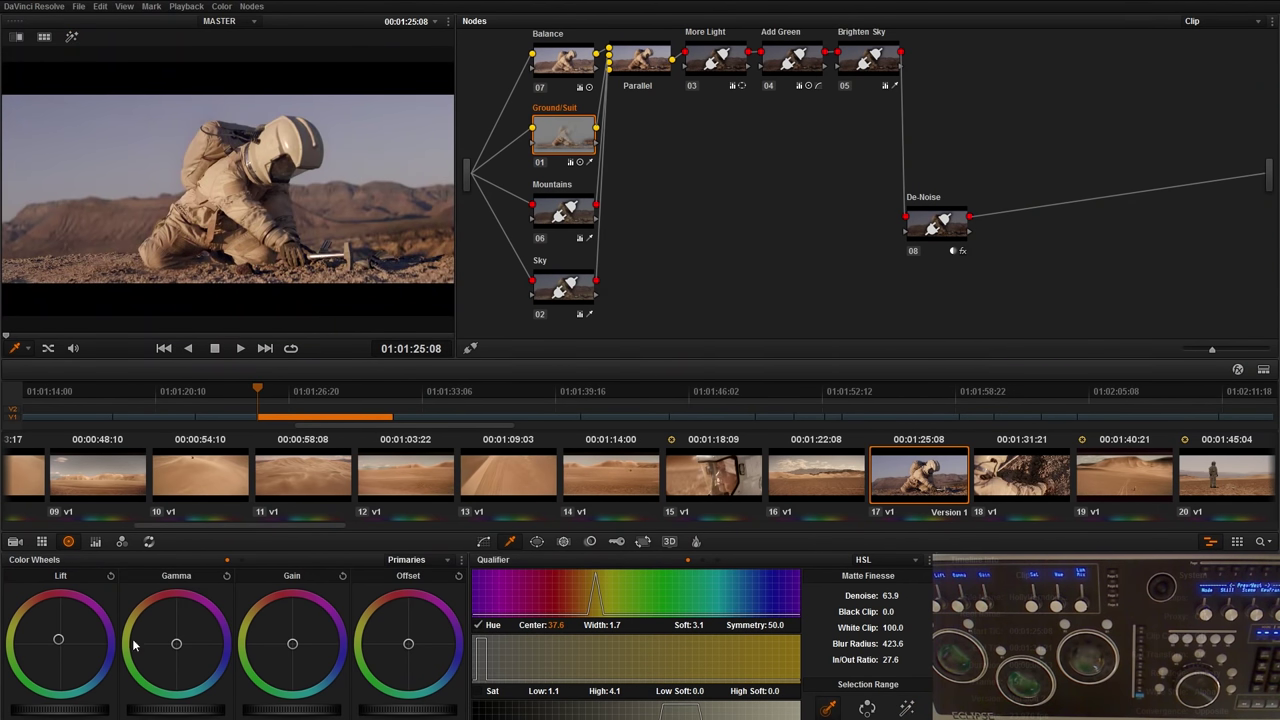
left_click(242, 560)
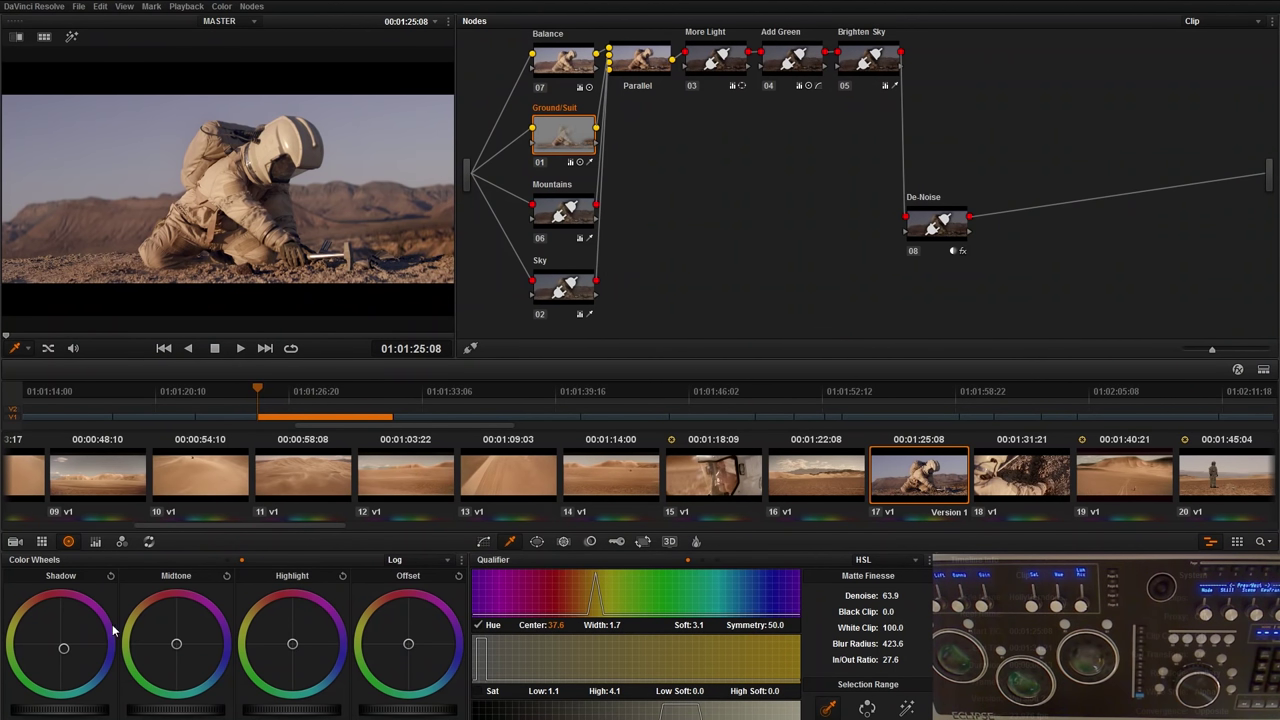
left_click(228, 560)
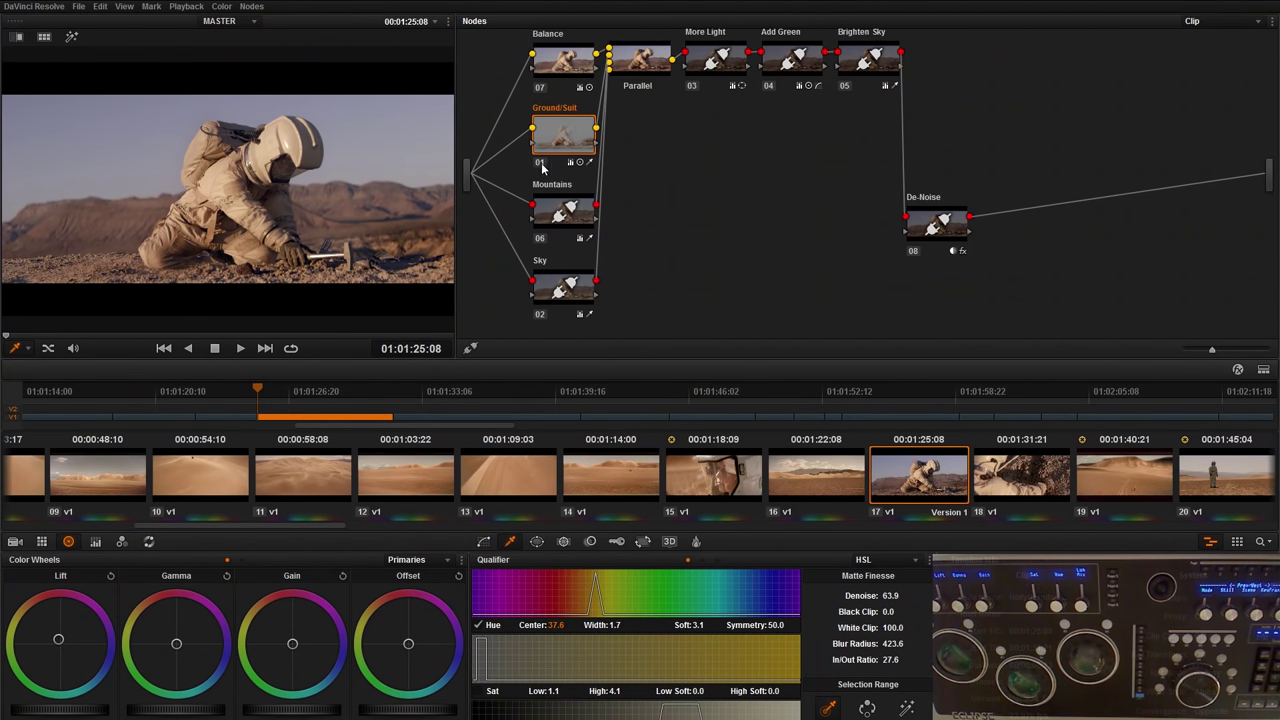
Step: Toggle the Mountains and Ground/Suit nodes on and off to compare their effect
mouse_move(542, 168)
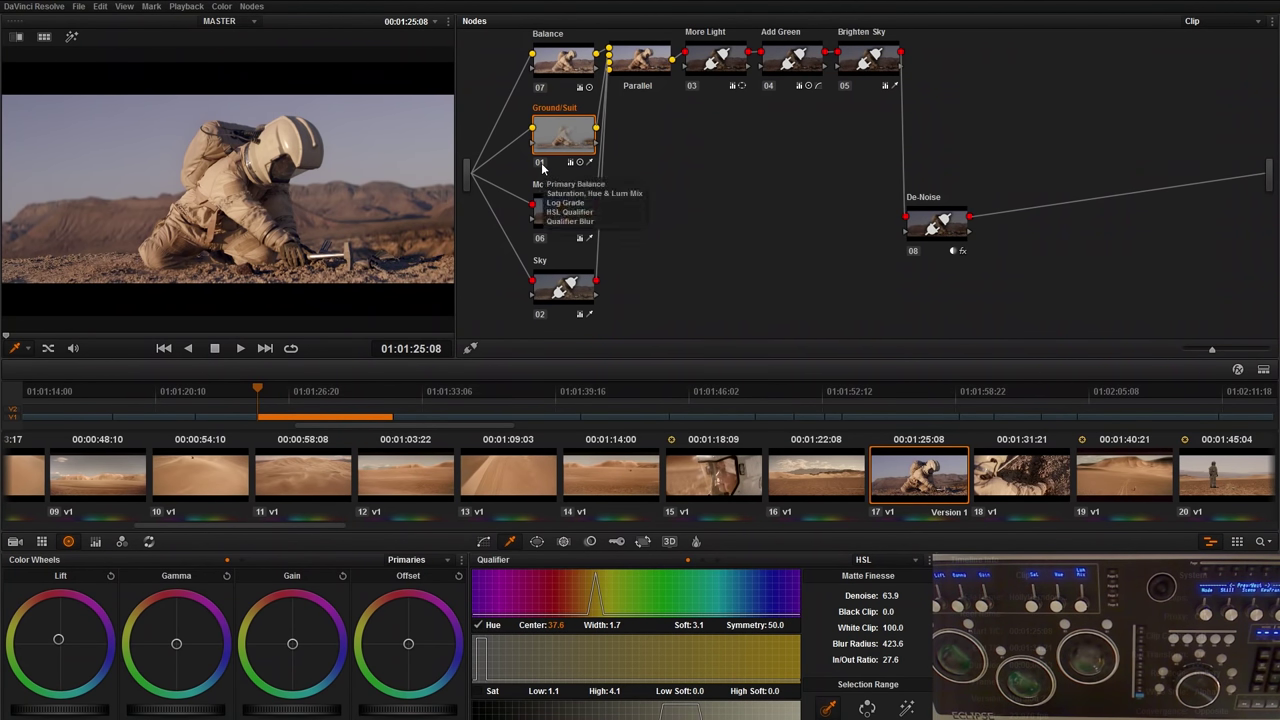
left_click(542, 242)
left_click(544, 244)
left_click(544, 244)
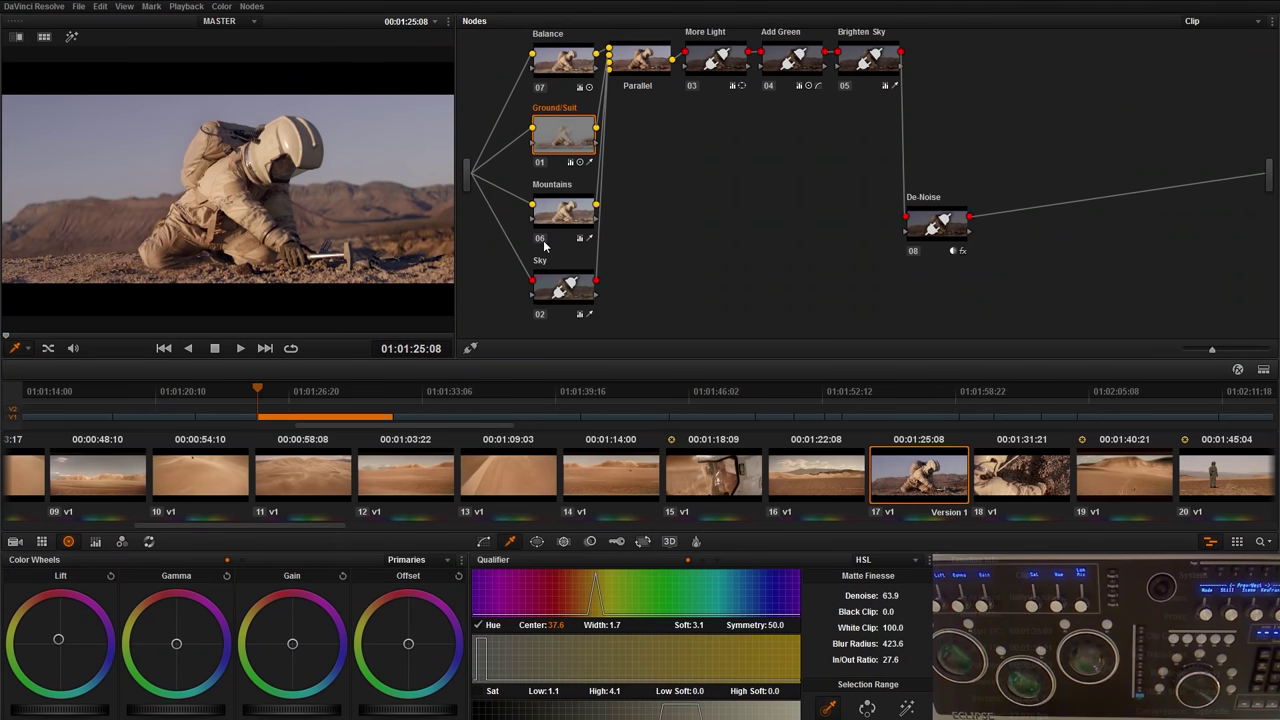
left_click(544, 244)
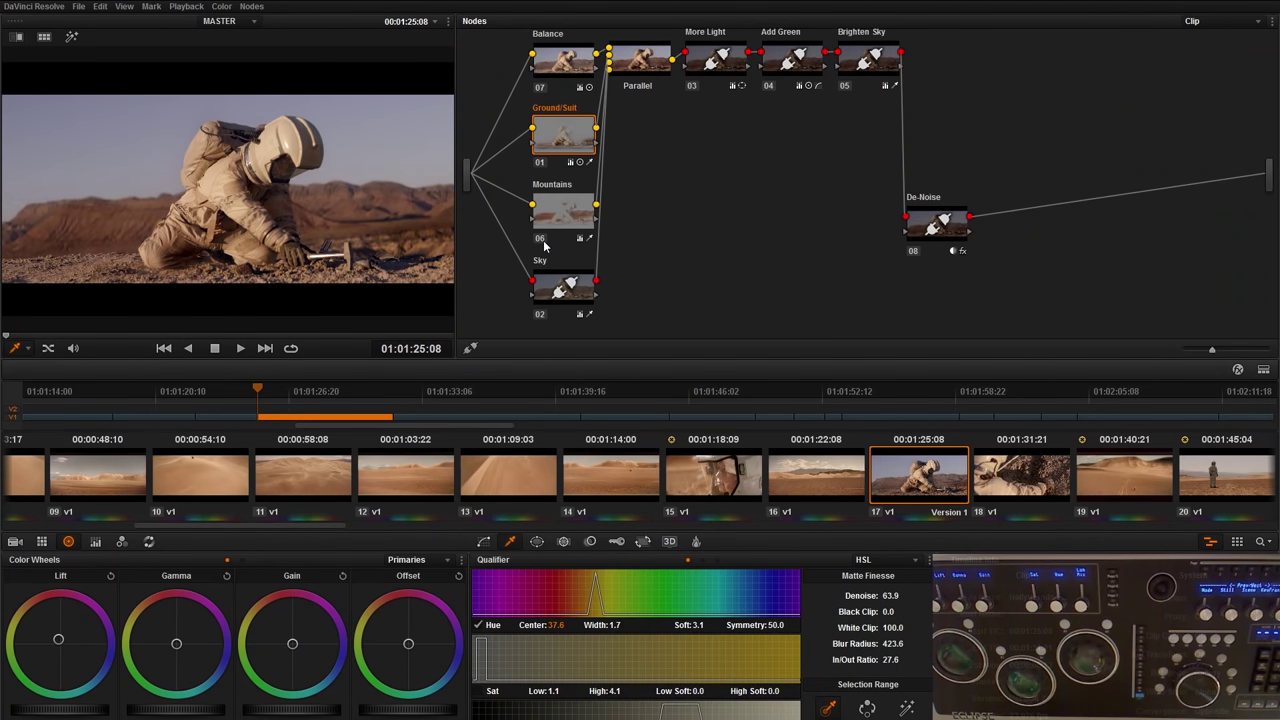
left_click(540, 170)
left_click(540, 170)
left_click(544, 240)
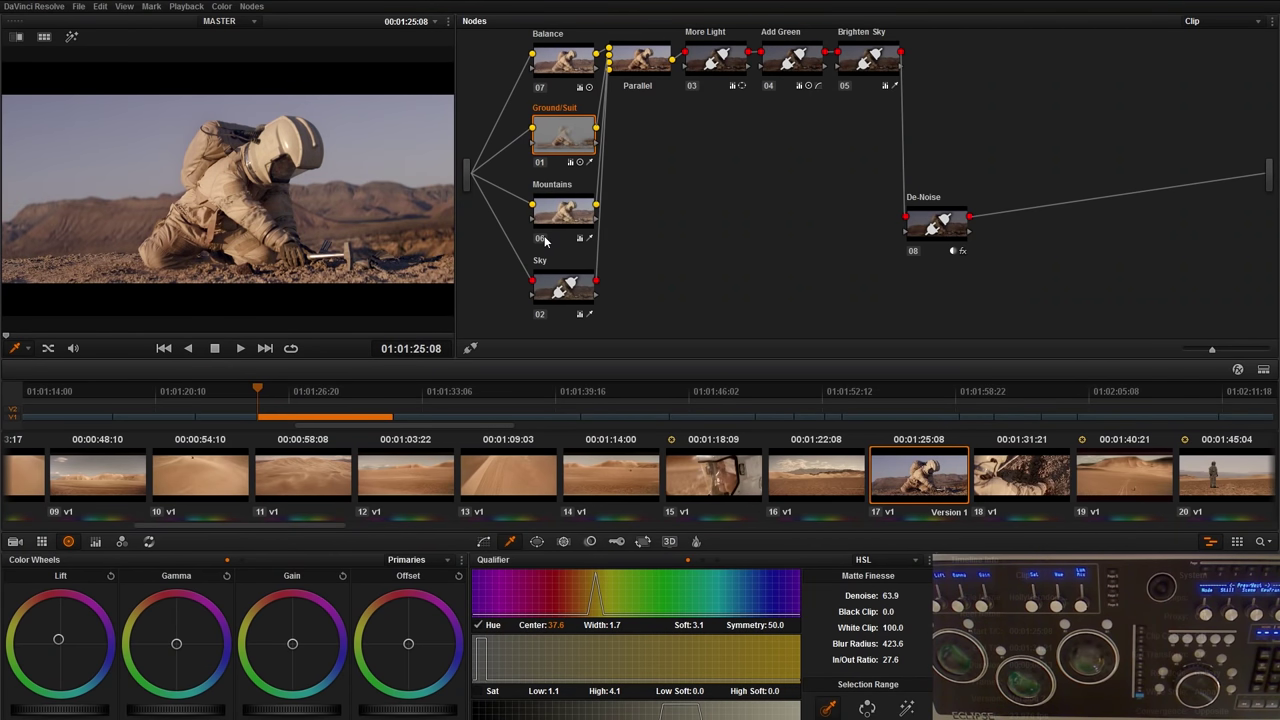
left_click(544, 240)
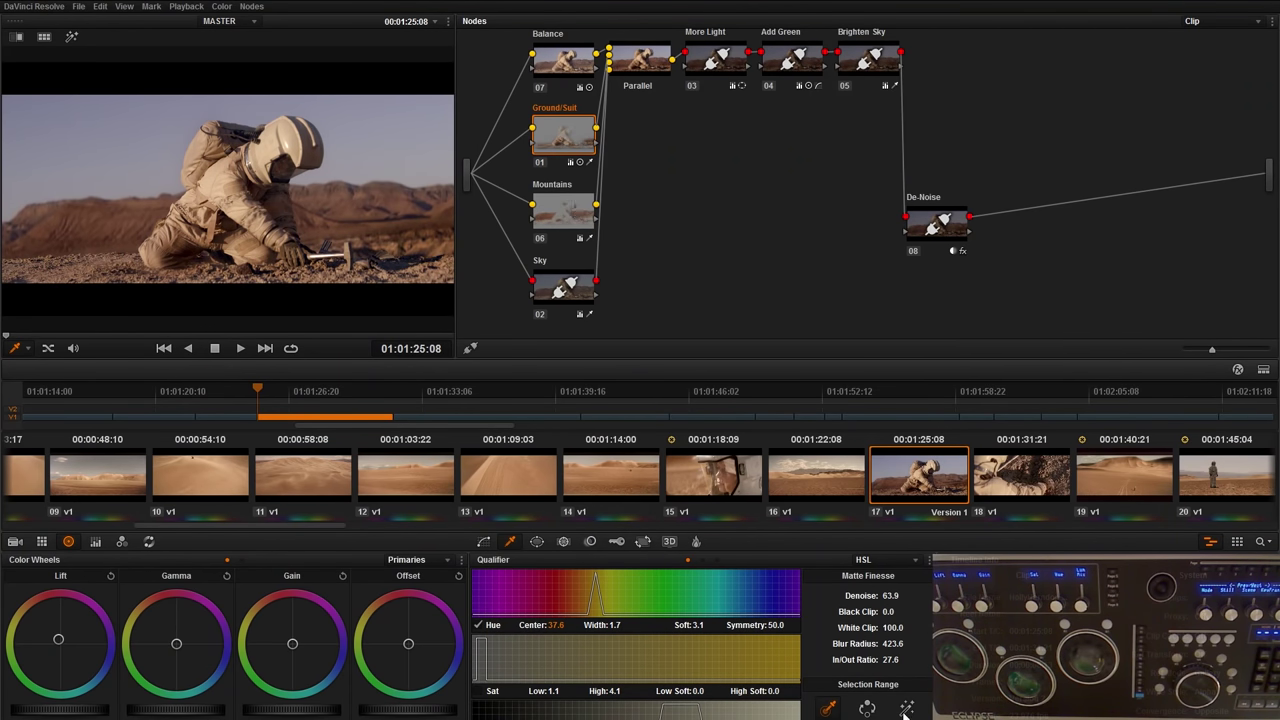
Step: Preview the Mountains node's qualifier matte, then select the Sky node
left_click(903, 712)
left_click(903, 712)
left_click(556, 232)
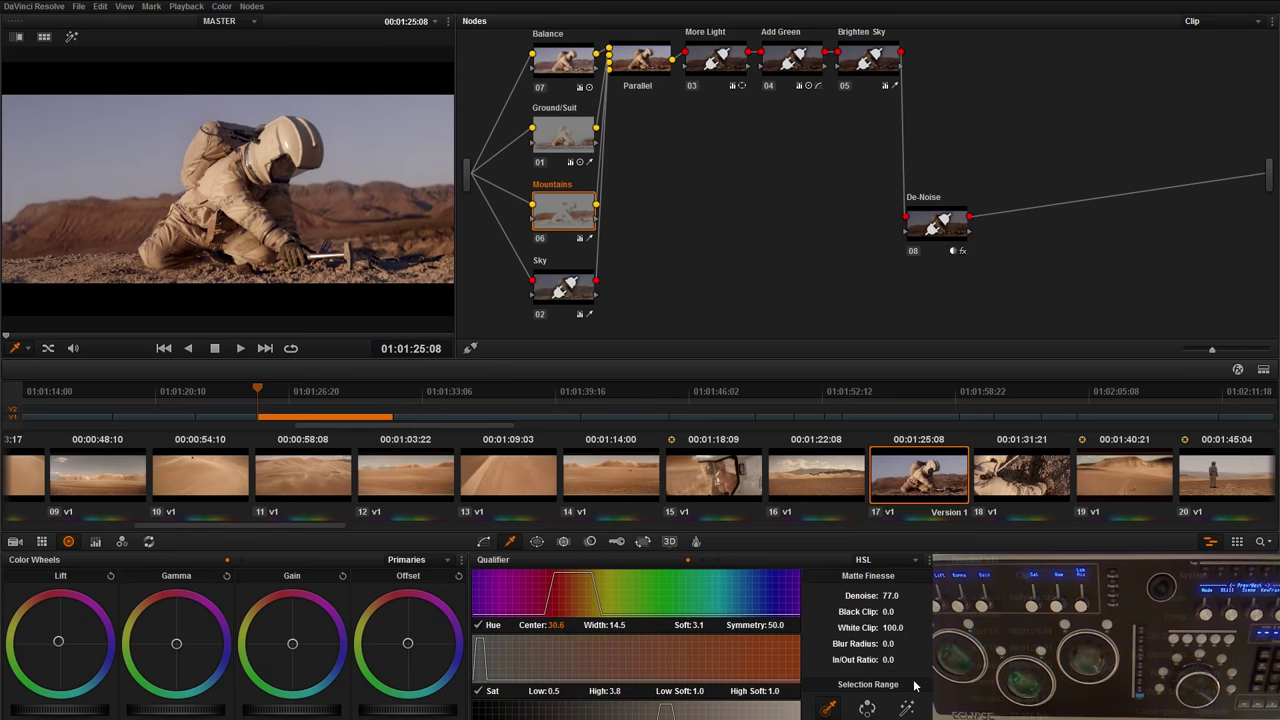
left_click(905, 708)
left_click(903, 712)
left_click(566, 299)
Step: Compare the Sky node on and off, preview its matte, and compare against all grades bypassed
key("ctrl+d")
key("ctrl+d")
key("ctrl+d")
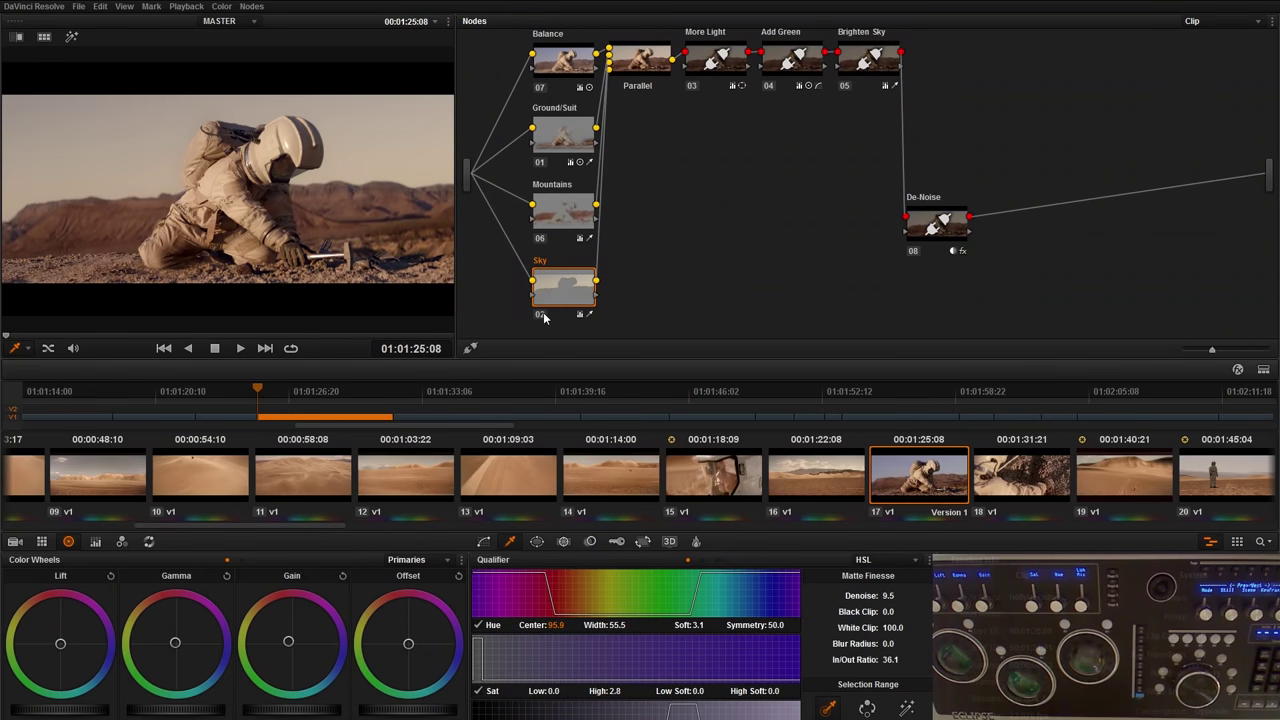
key("ctrl+d")
key("ctrl+d")
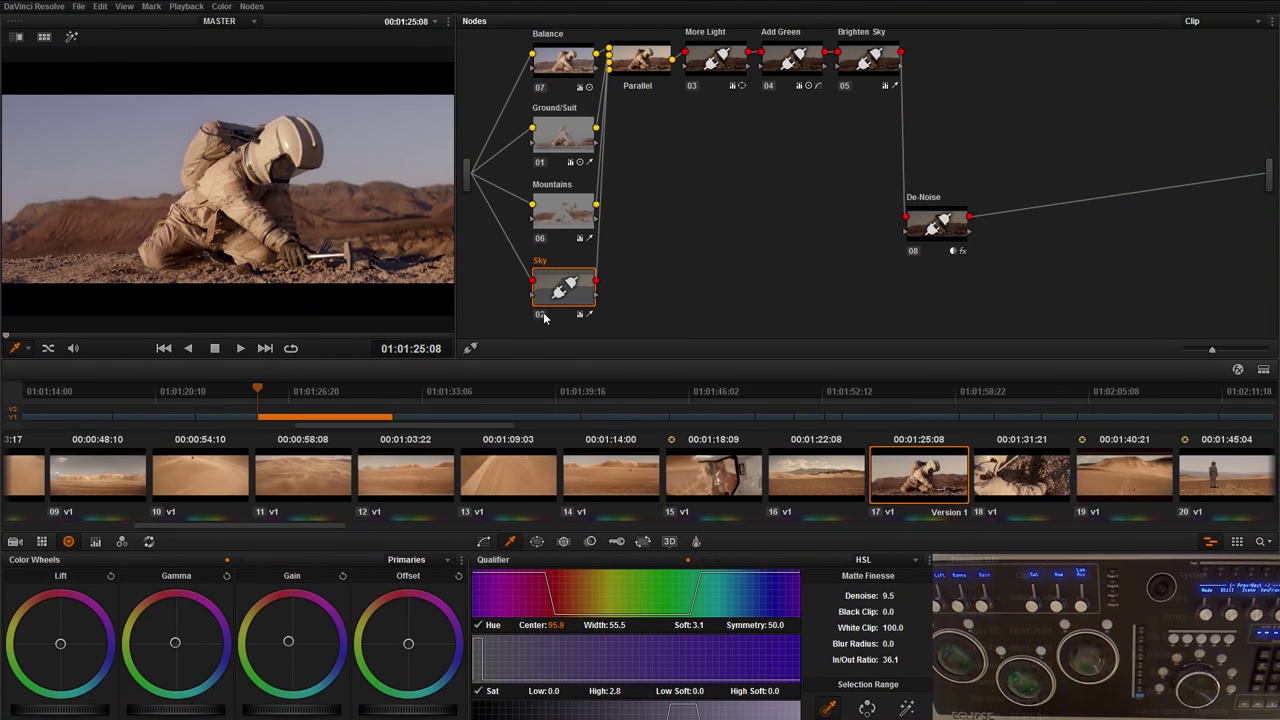
left_click(907, 710)
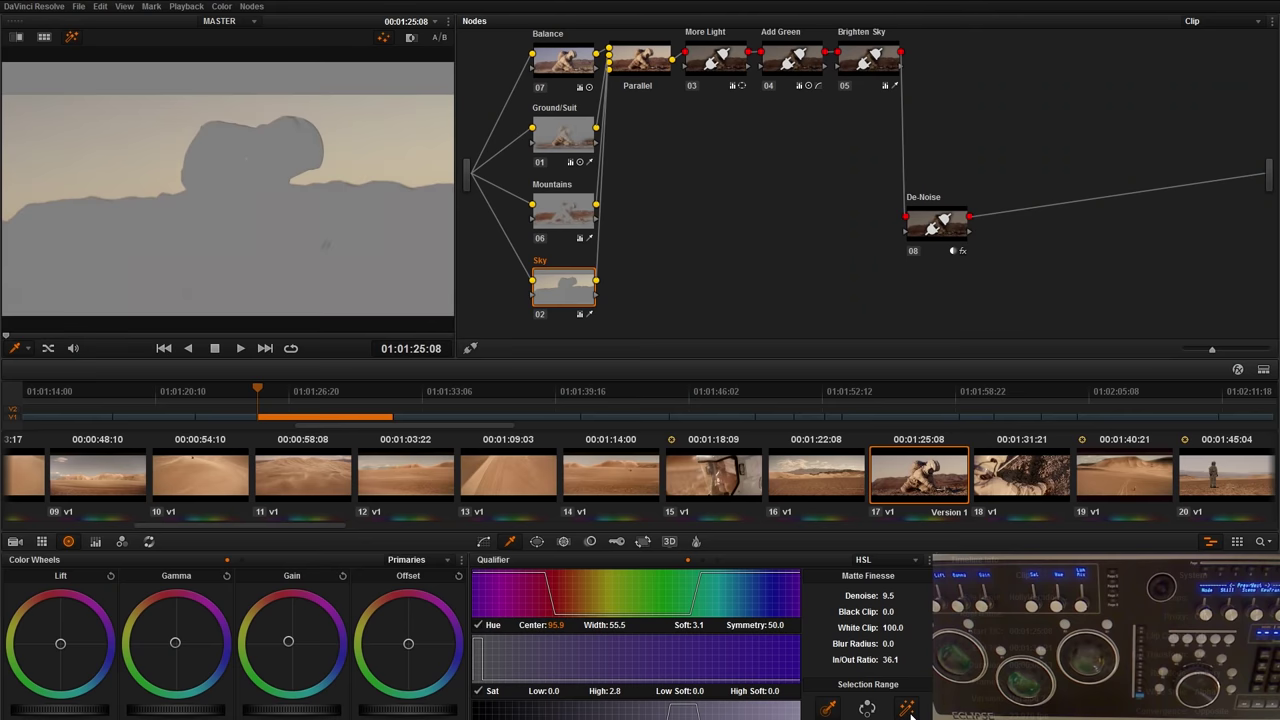
left_click(907, 710)
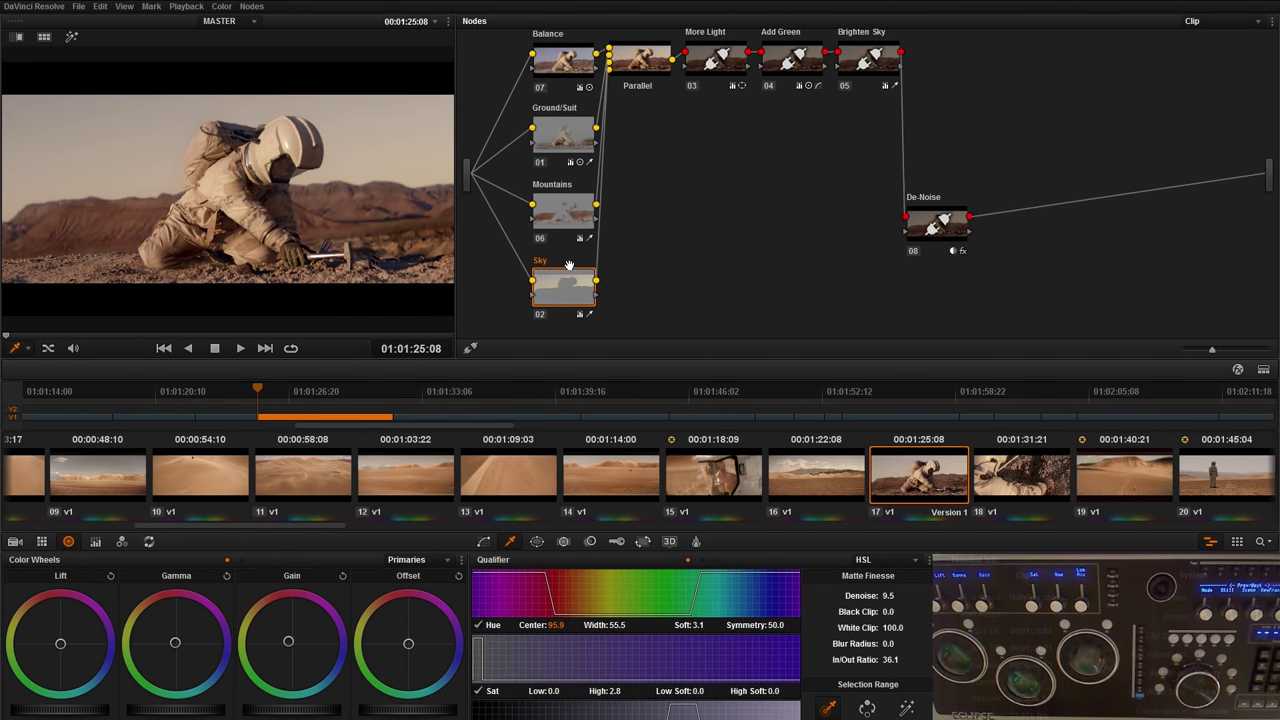
key("shift+d")
key("shift+d")
key("shift+d")
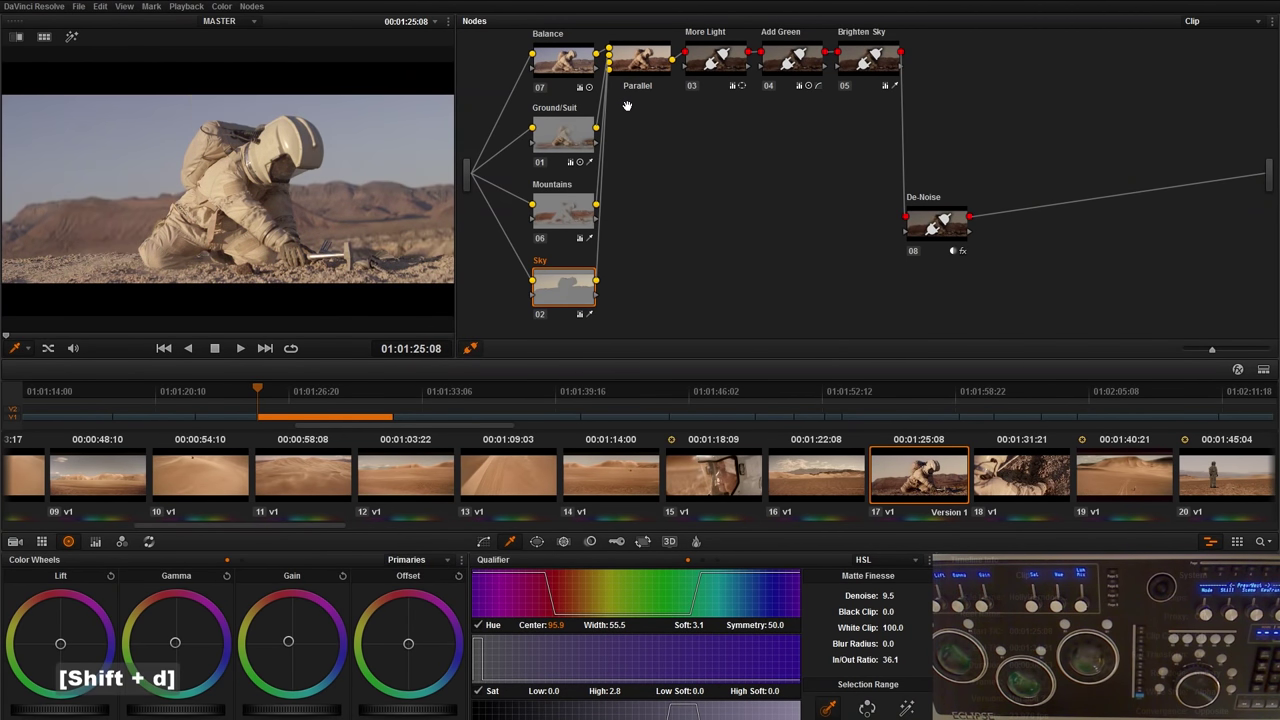
key("shift+d")
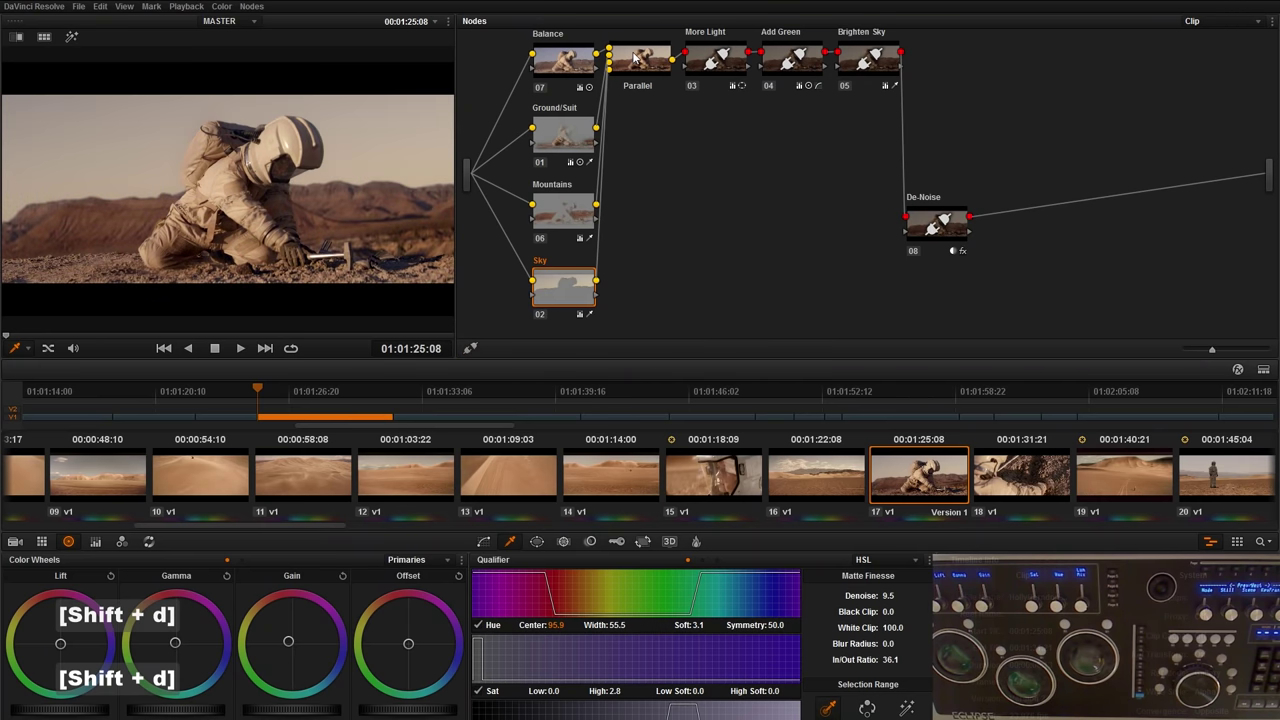
Step: Re-enable the More Light, Add Green and Brighten Sky corrections, comparing each one on and off
left_click(693, 86)
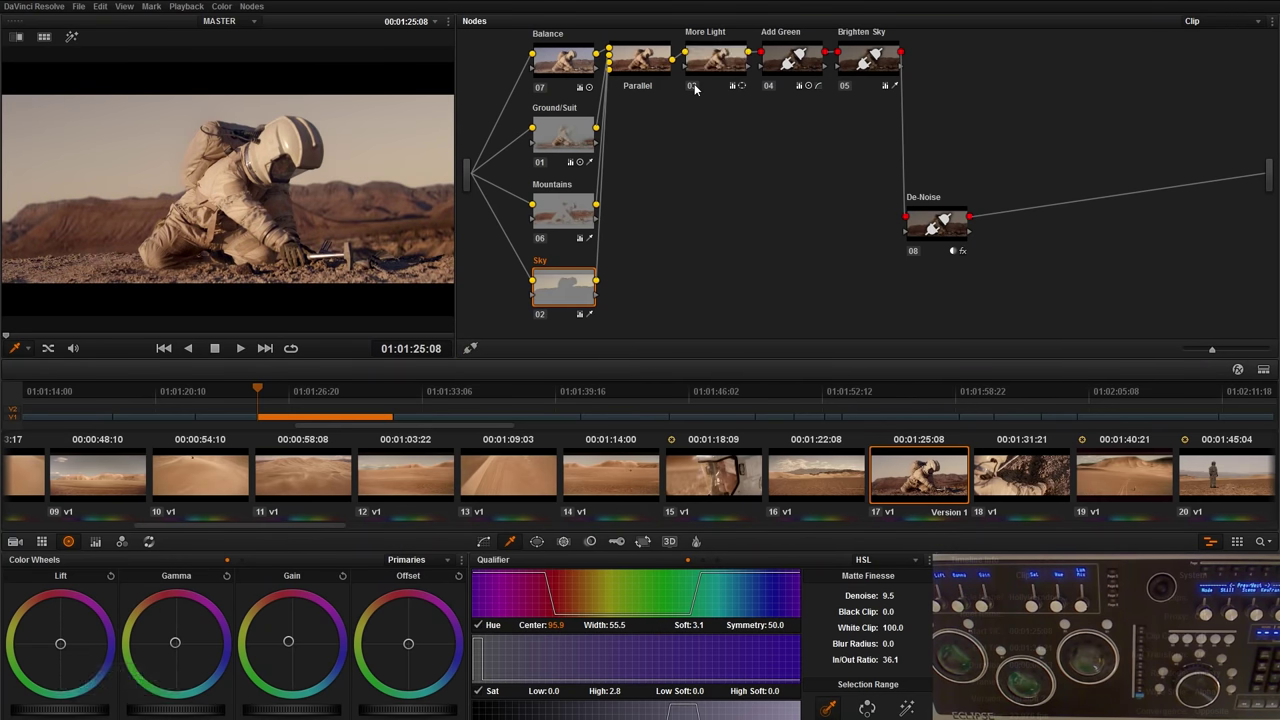
left_click(693, 86)
left_click(693, 86)
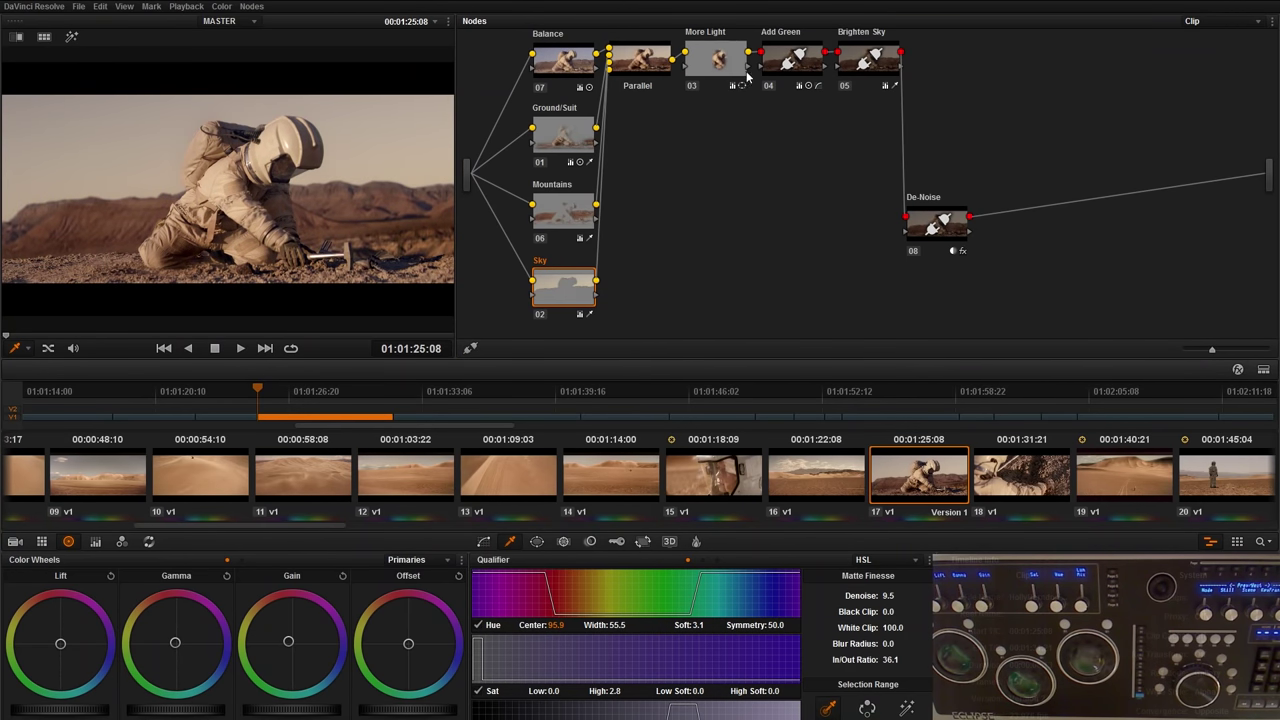
left_click(785, 85)
left_click(770, 87)
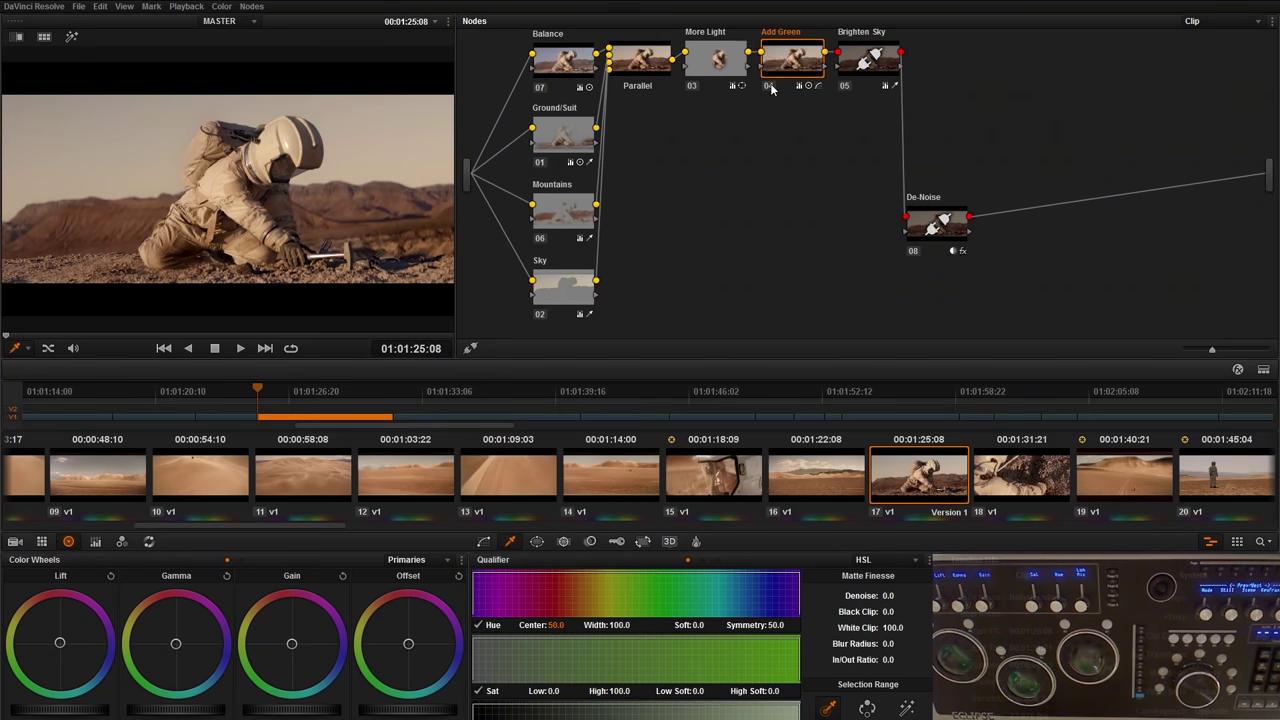
left_click(770, 87)
left_click(770, 87)
left_click(845, 88)
left_click(845, 88)
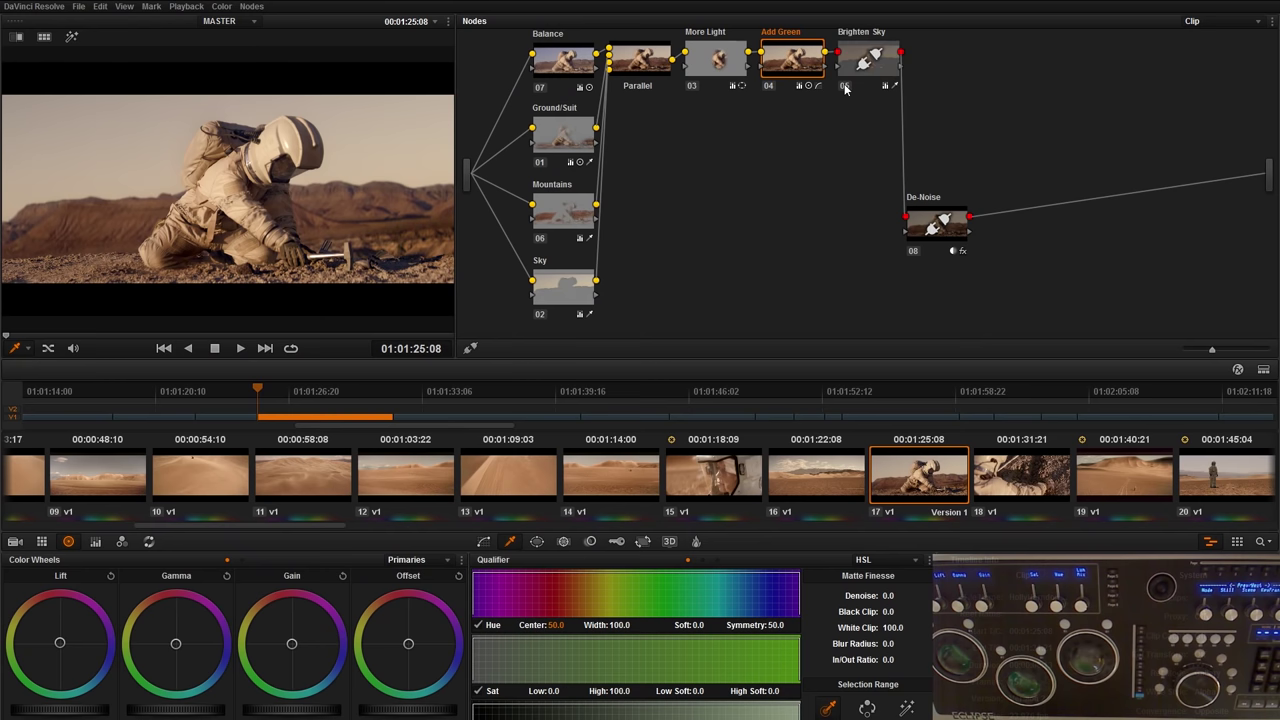
left_click(845, 88)
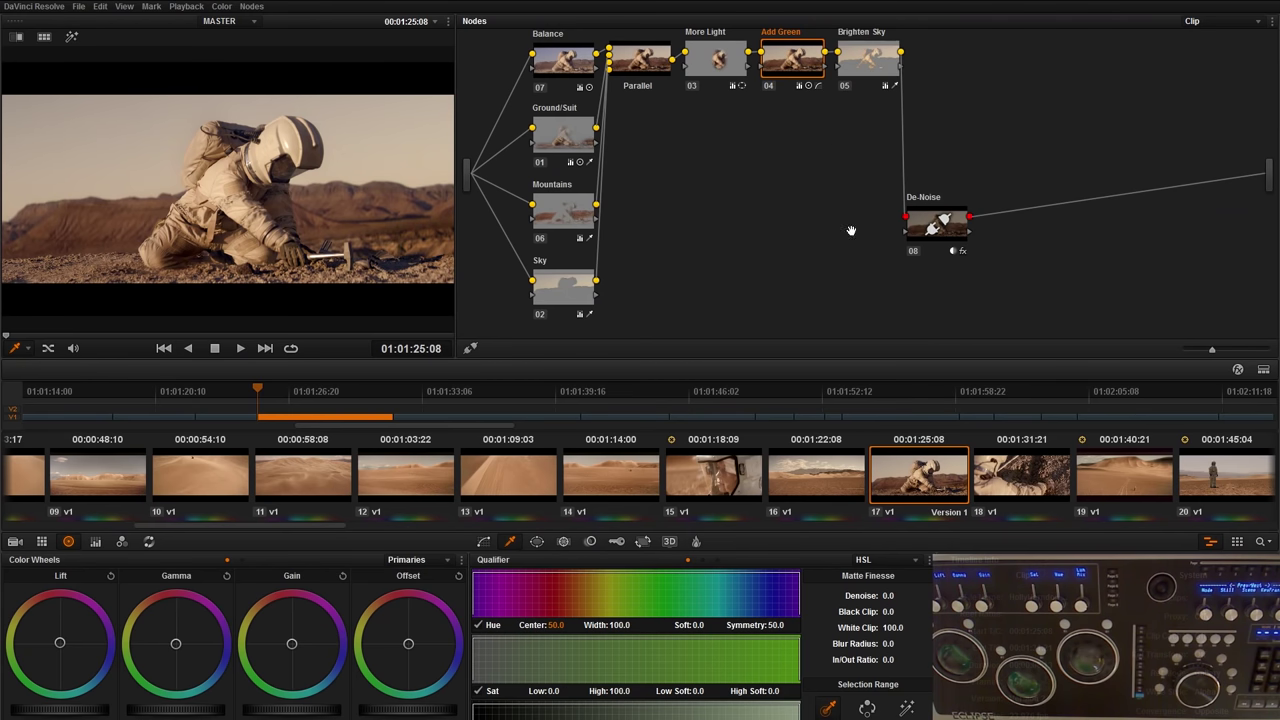
Step: Select the Brighten Sky node and preview its qualifier matte in the viewer
left_click(864, 66)
left_click(907, 710)
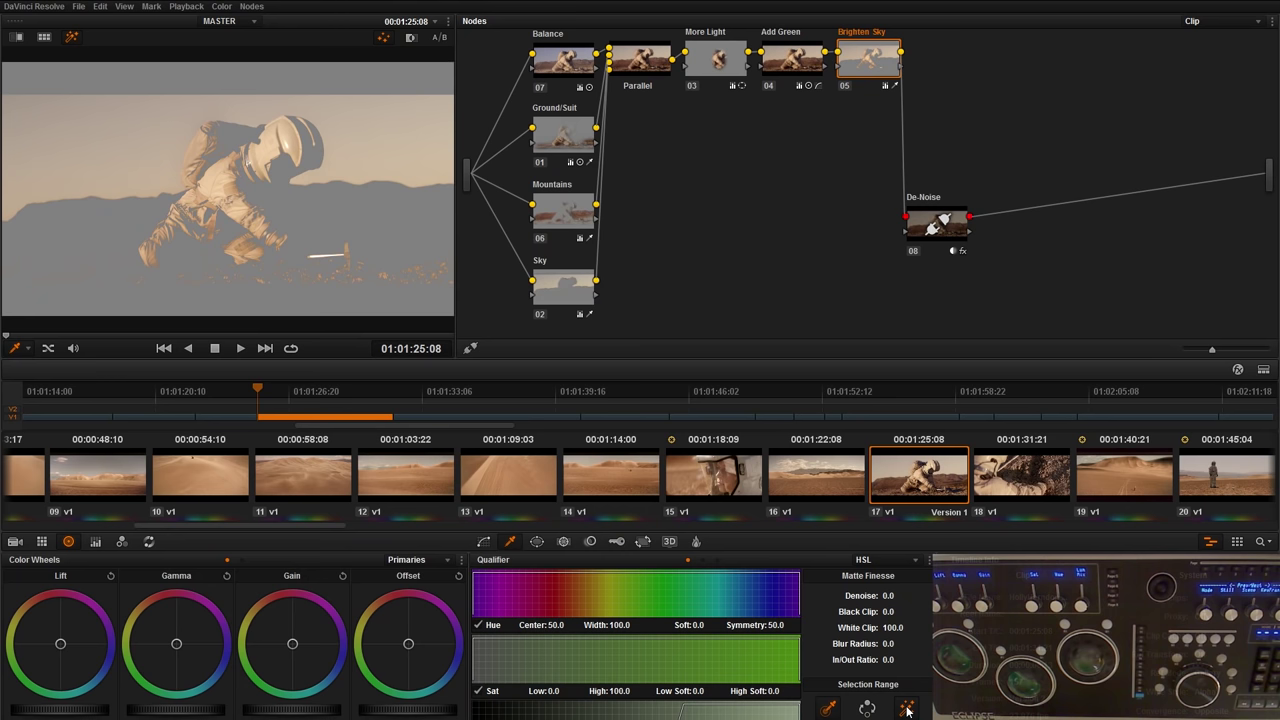
left_click(907, 710)
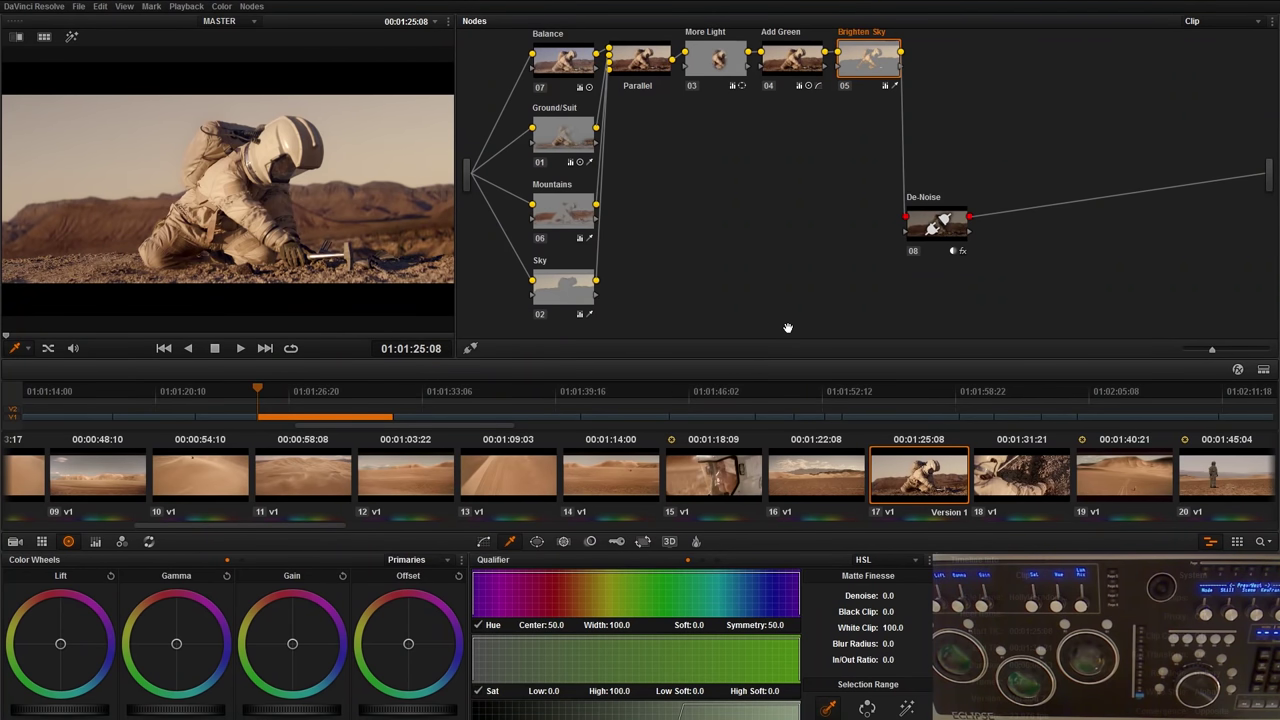
Step: Compare the astronaut shot with grades bypassed, then open desert dunes clip 16
key("shift+d")
key("shift+d")
key("shift+d")
key("shift+d")
left_click(841, 490)
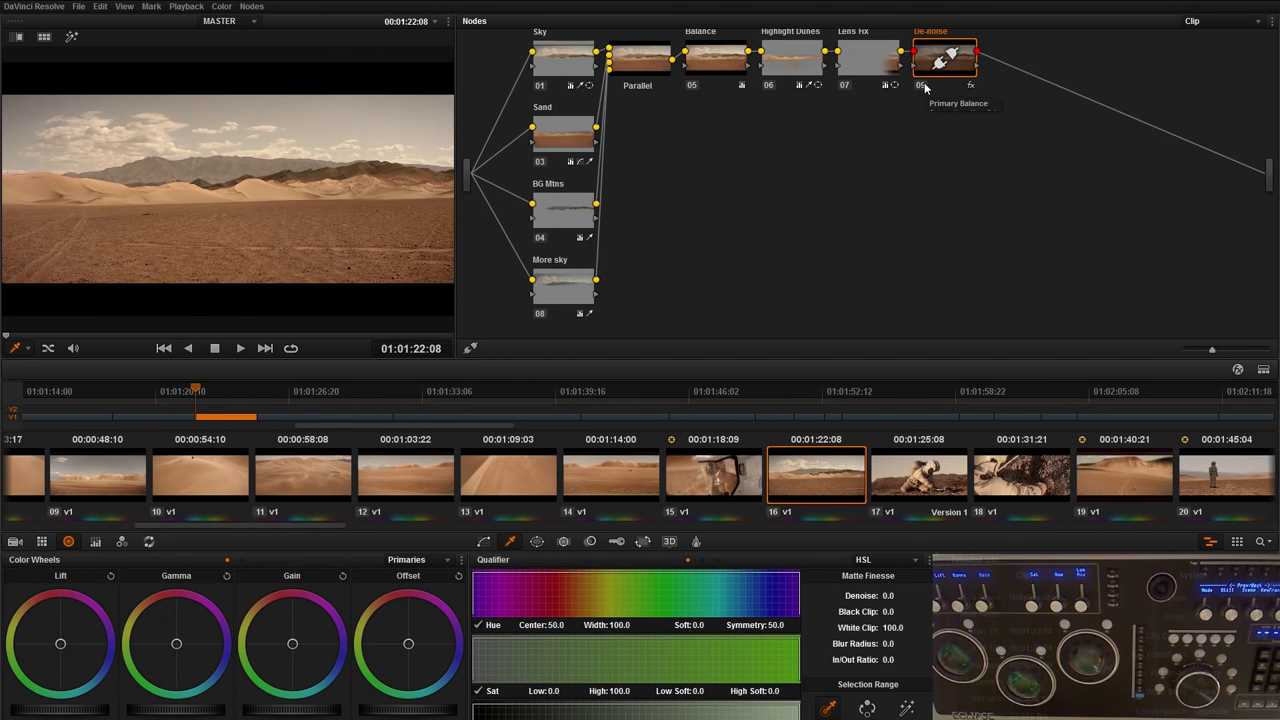
Step: Disable Lens Fix, Highlight Dunes, Balance, Sky, Sand, BG Mtns and More sky nodes
left_click(844, 85)
left_click(769, 85)
left_click(691, 85)
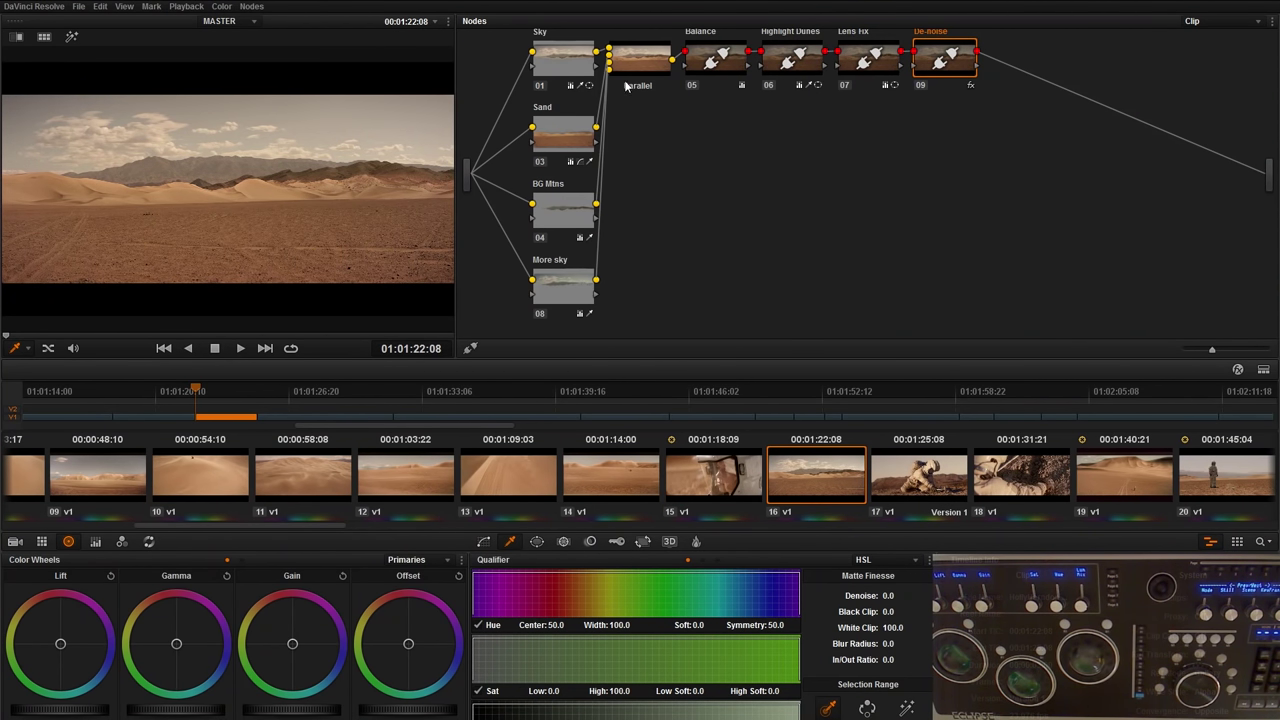
left_click(540, 86)
left_click(540, 161)
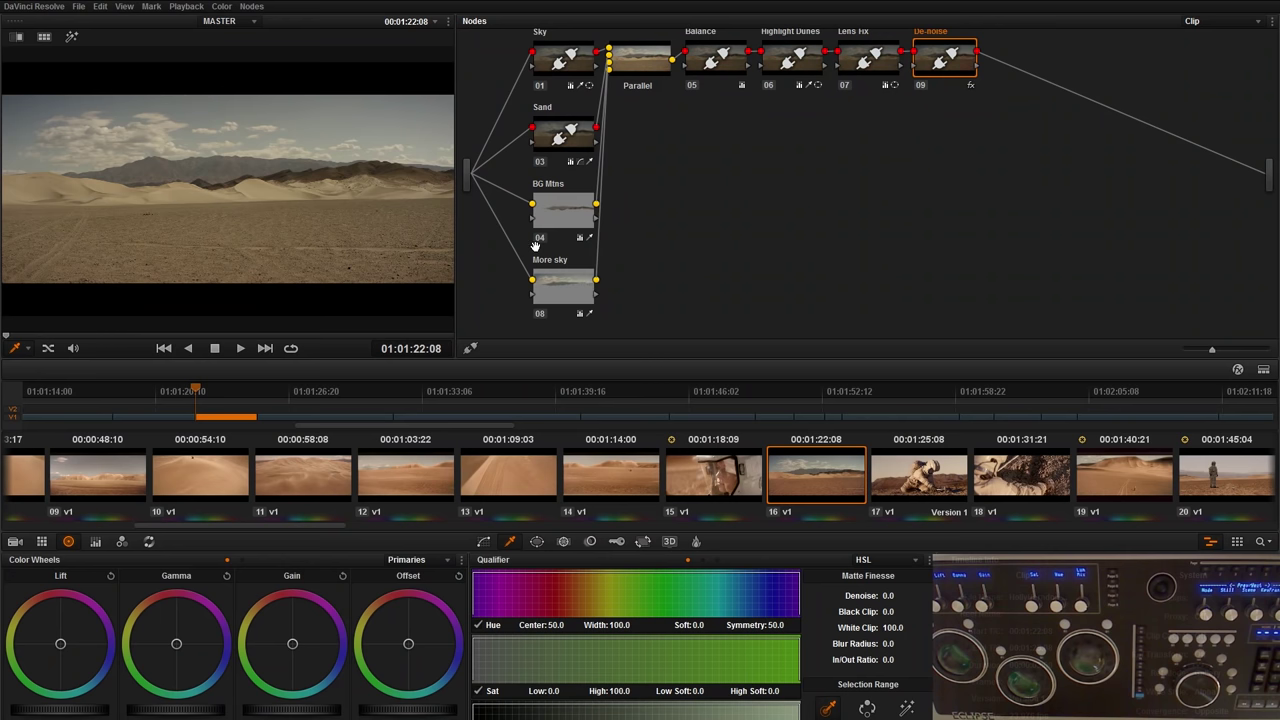
left_click(540, 237)
left_click(540, 313)
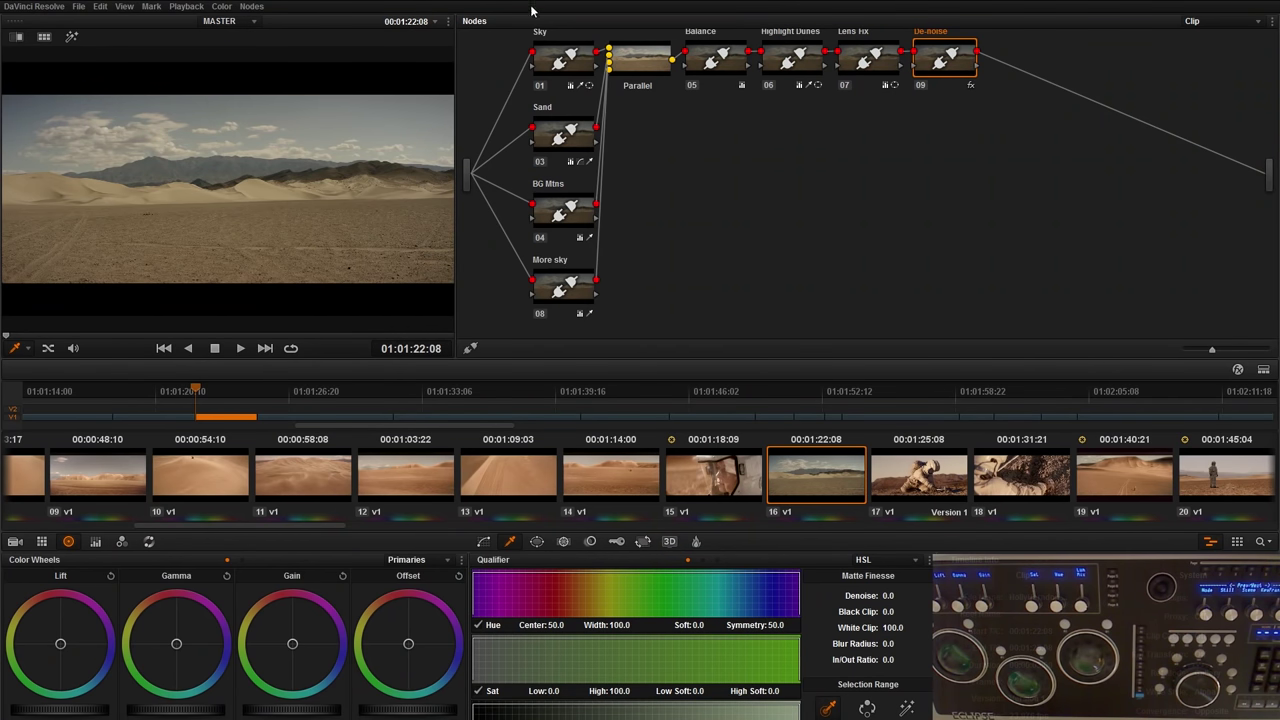
Step: Turn the Sky and Sand nodes back on, comparing each, and select BG Mtns
left_click(545, 90)
left_click(545, 90)
left_click(545, 90)
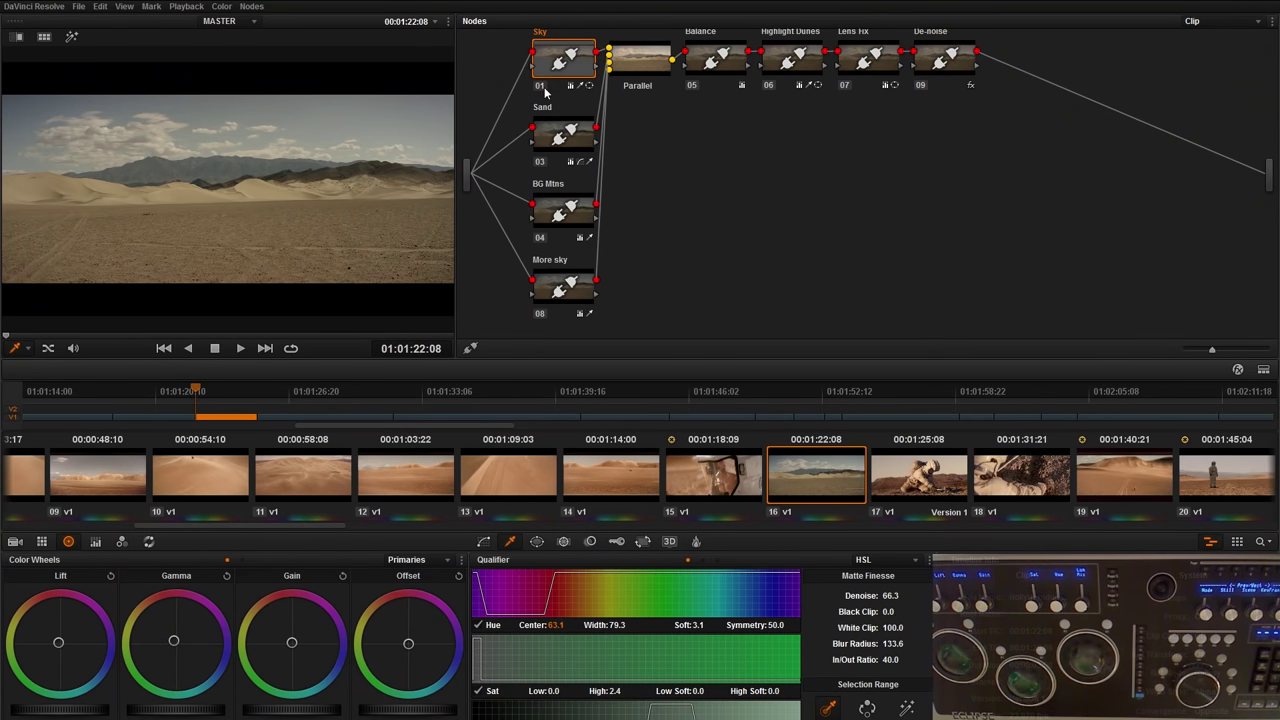
left_click(545, 90)
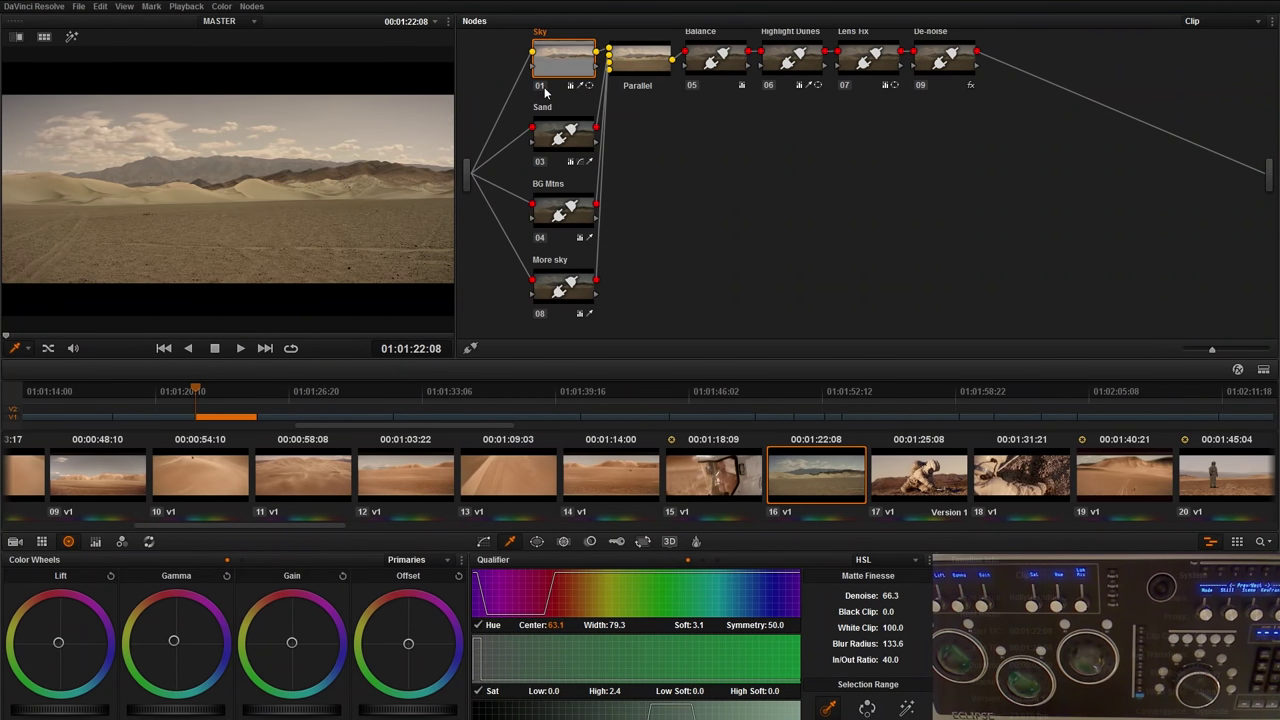
left_click(558, 148)
left_click(543, 168)
left_click(543, 168)
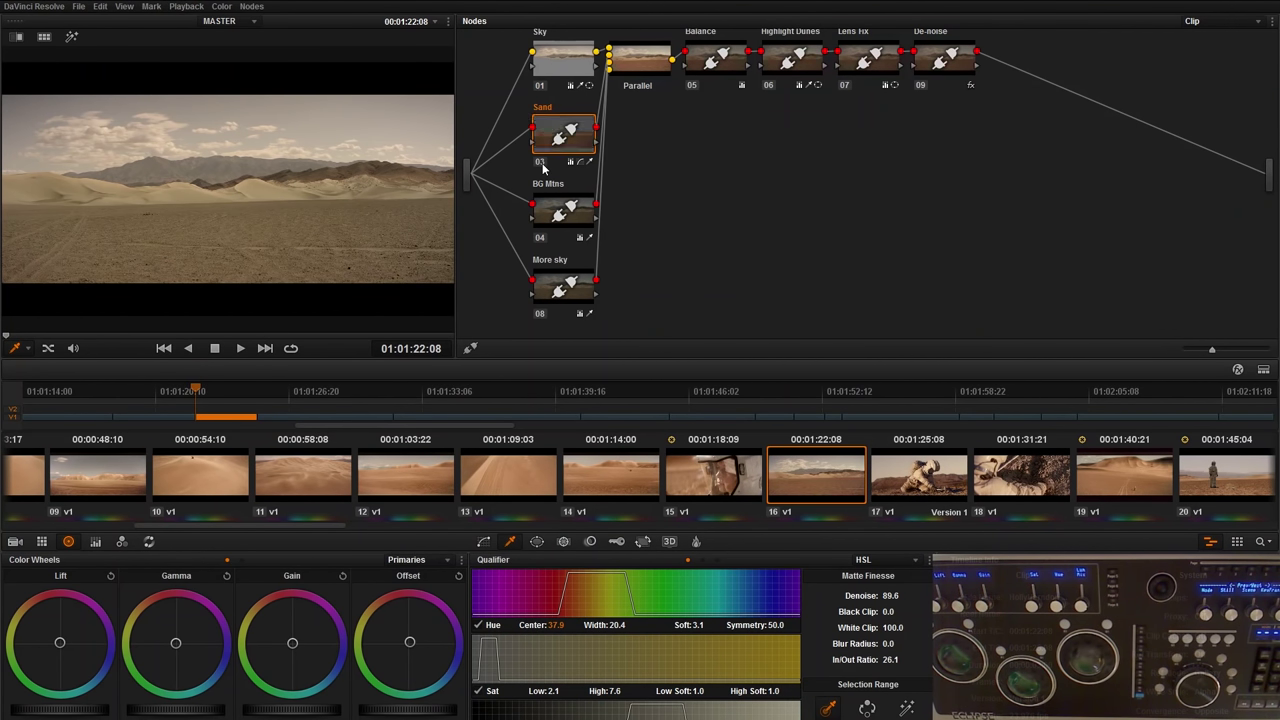
left_click(543, 168)
left_click(558, 214)
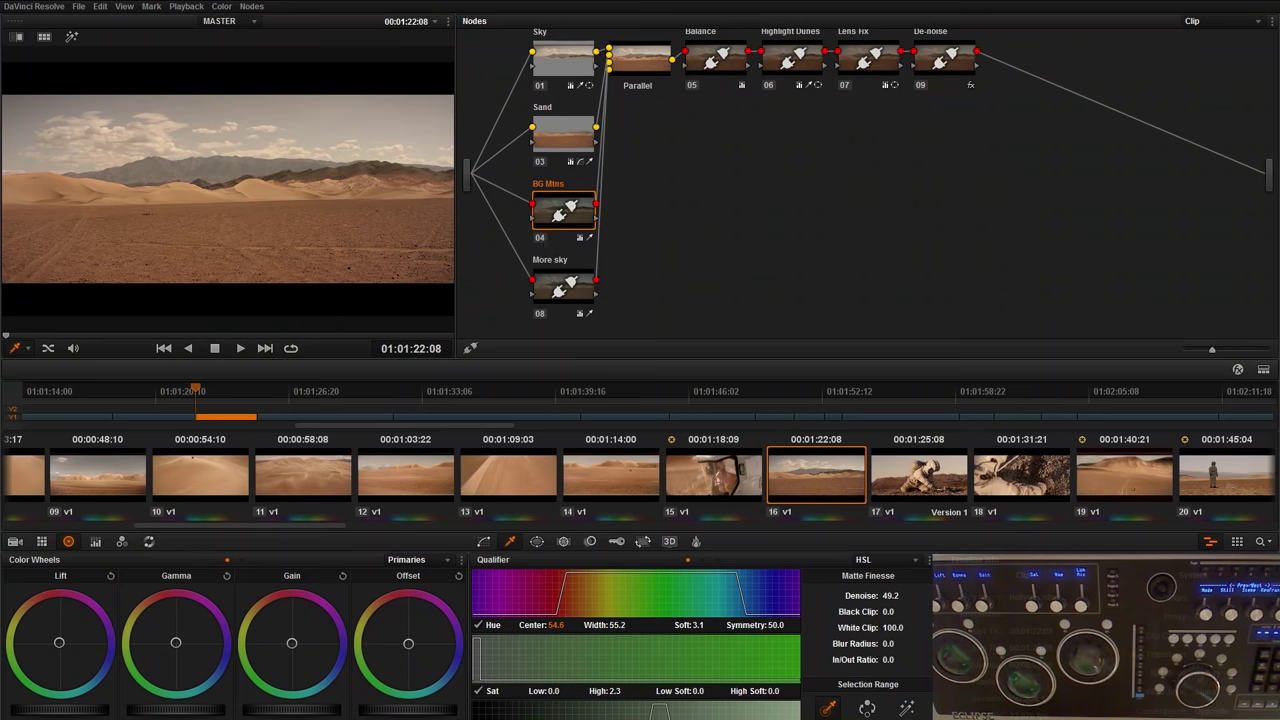
Step: Preview the BG Mtns matte, compare against bypassed grades, and re-enable BG Mtns
left_click(912, 711)
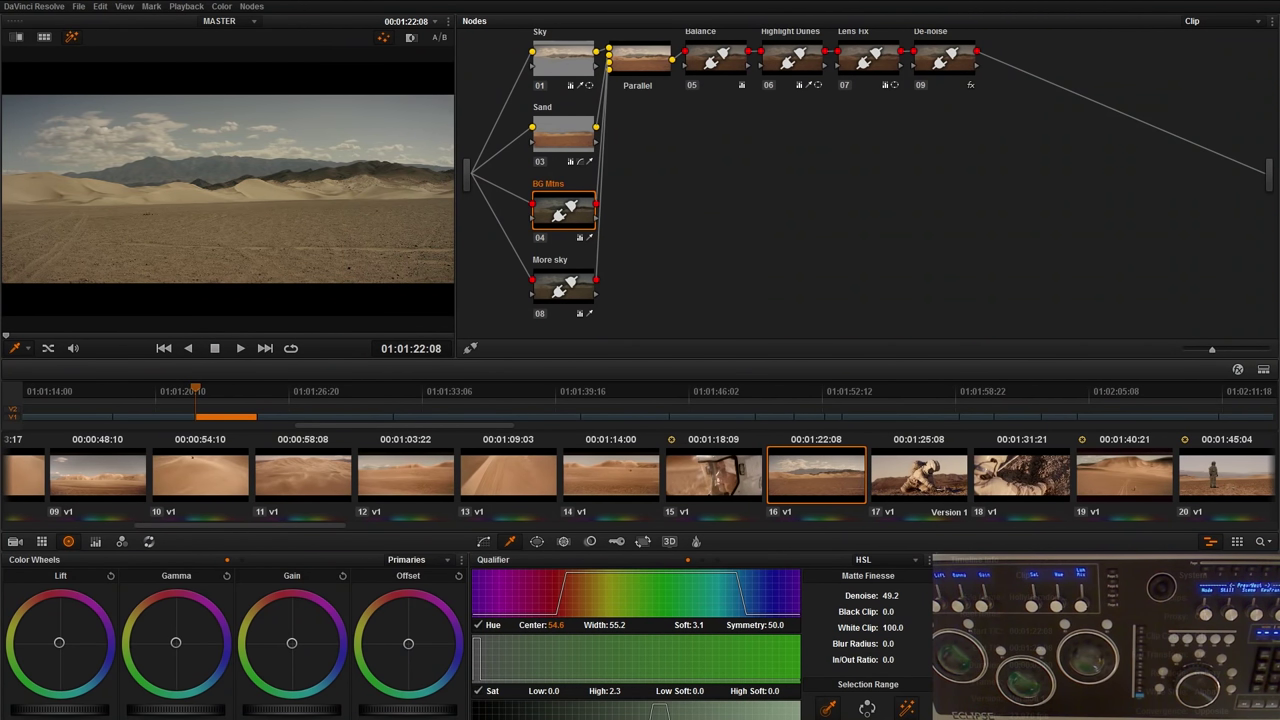
left_click(907, 710)
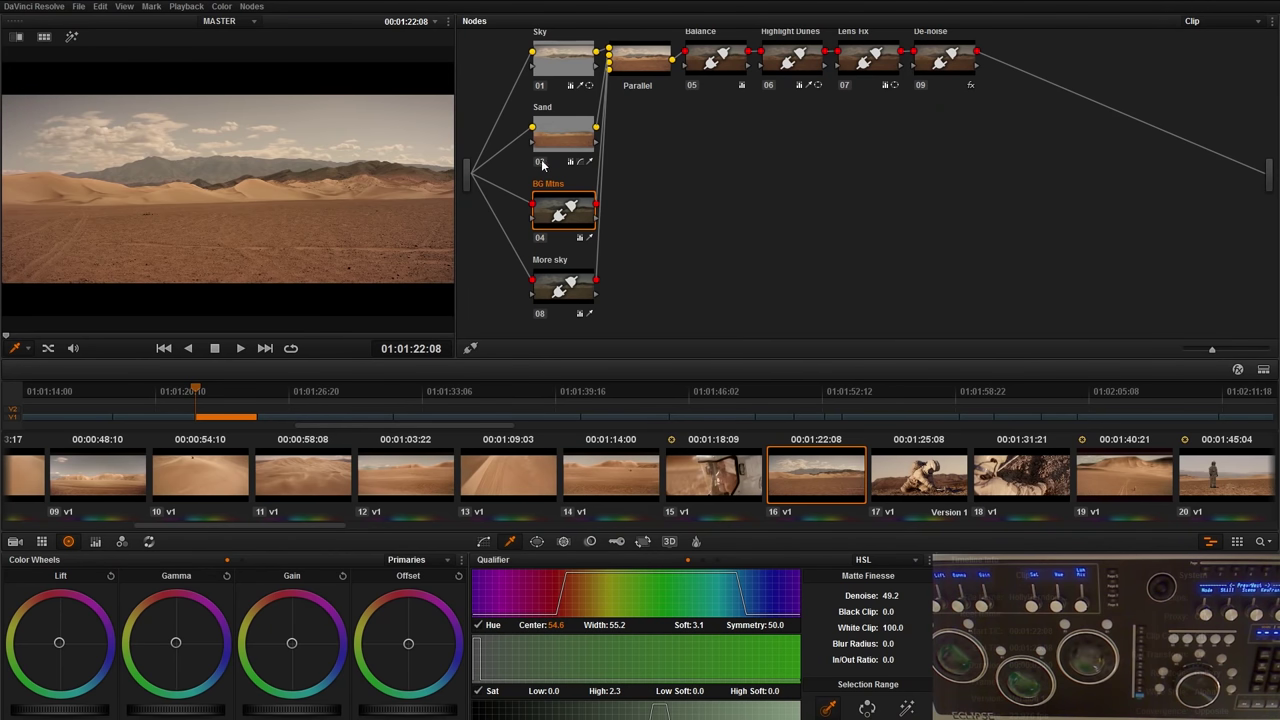
key("shift+d")
key("shift+d")
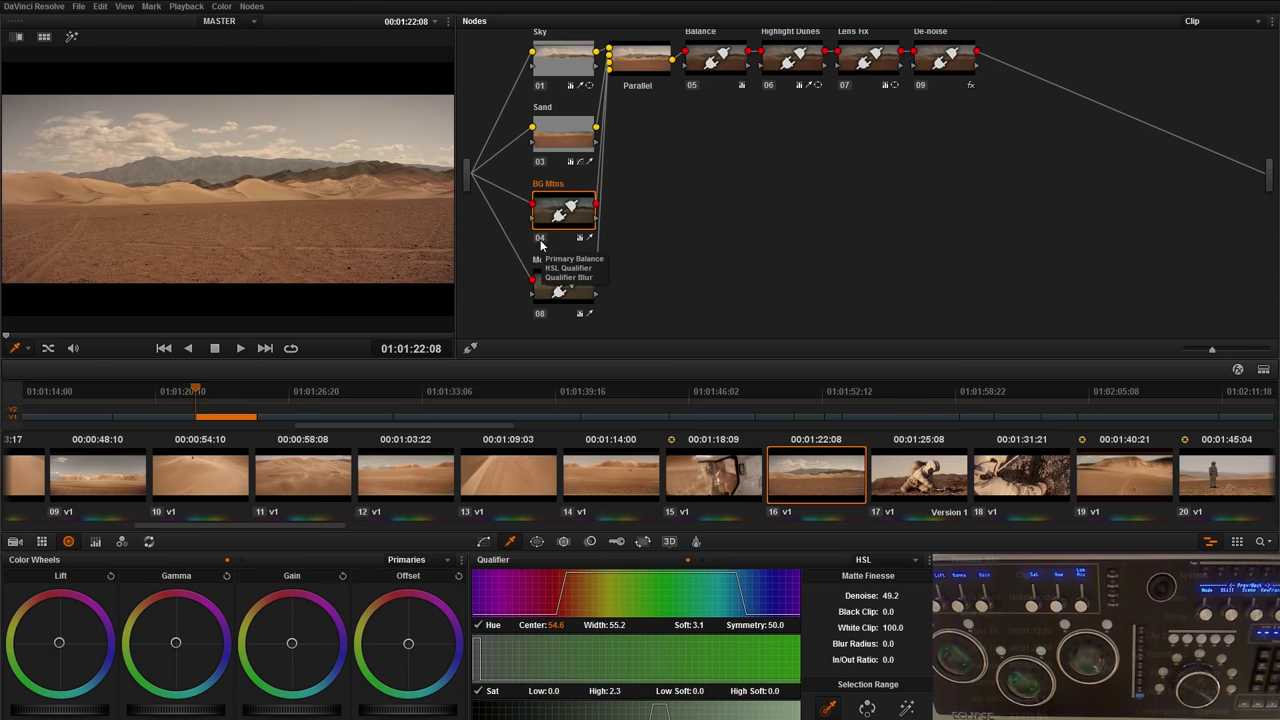
left_click(540, 238)
left_click(540, 238)
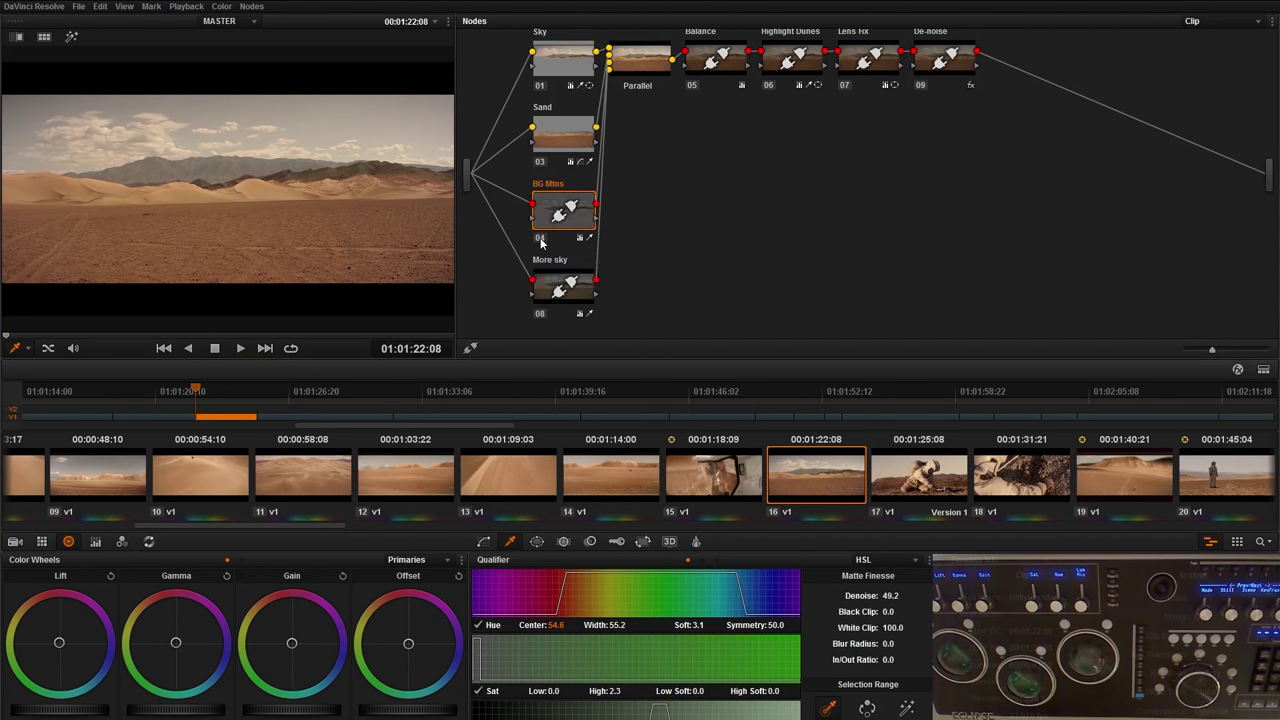
left_click(540, 238)
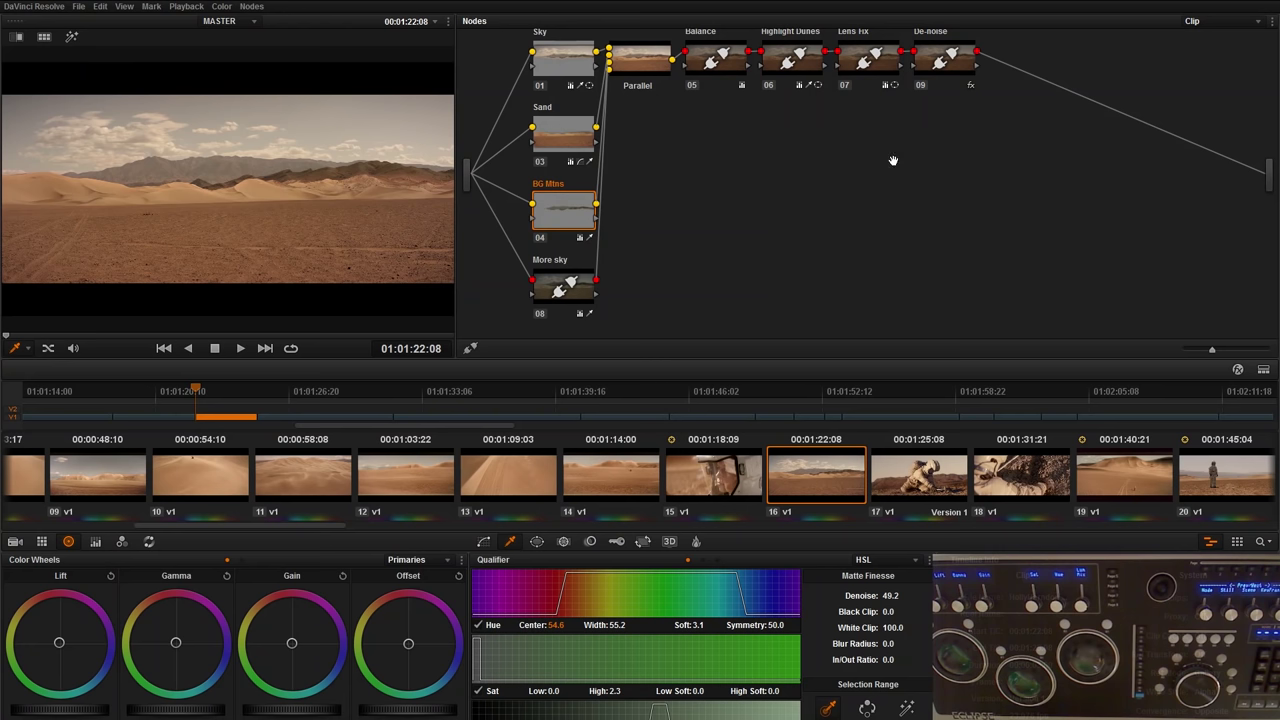
left_click(541, 239)
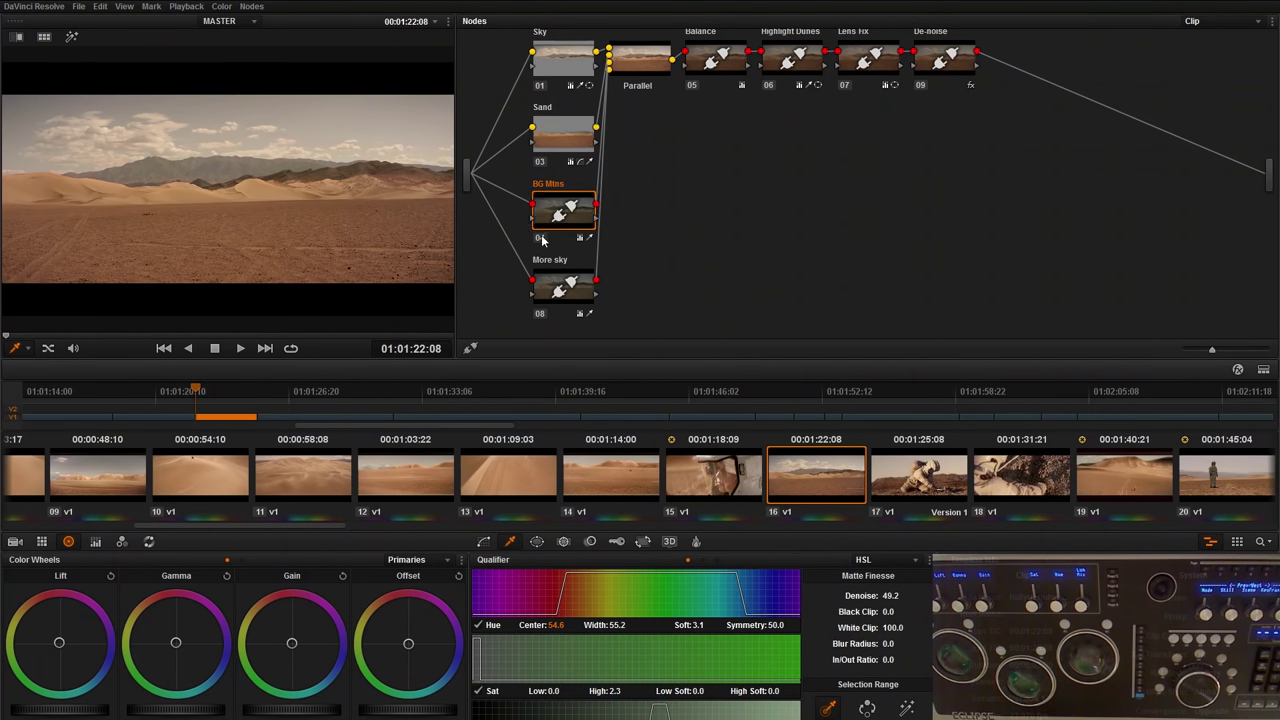
left_click(541, 239)
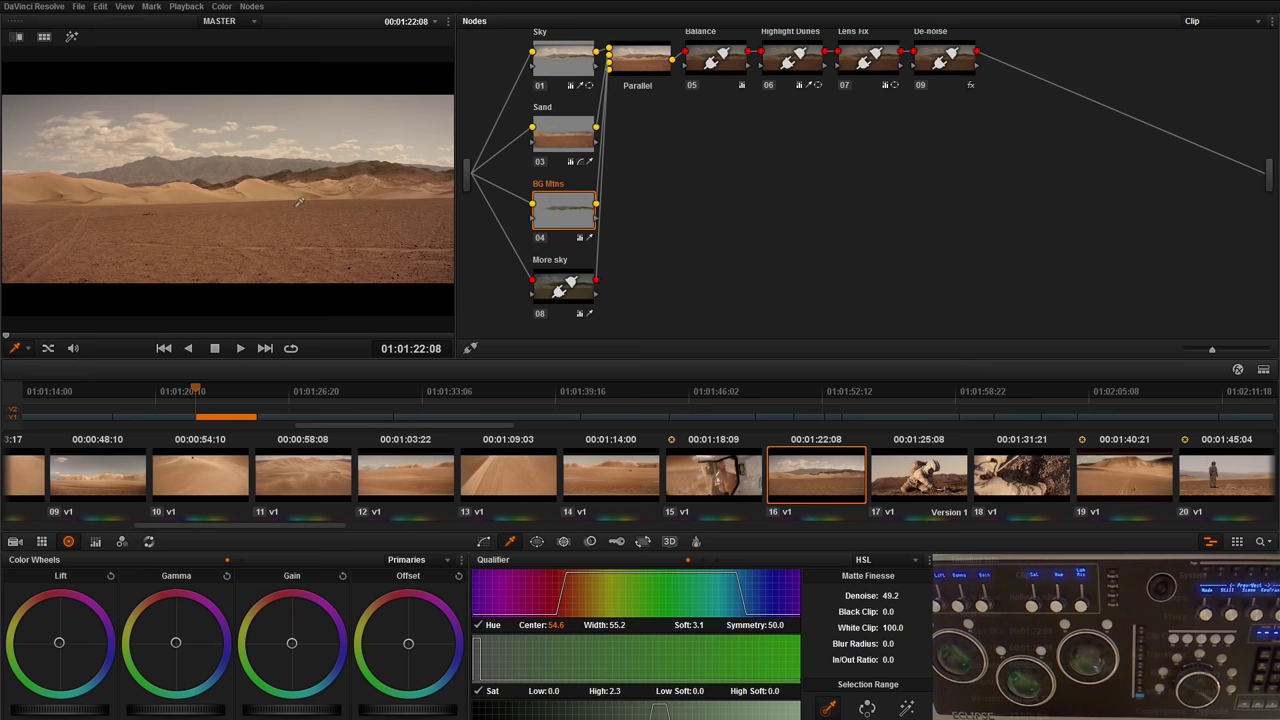
Step: Re-enable the More sky, Balance, Highlight Dunes and Lens Fix nodes
left_click(539, 314)
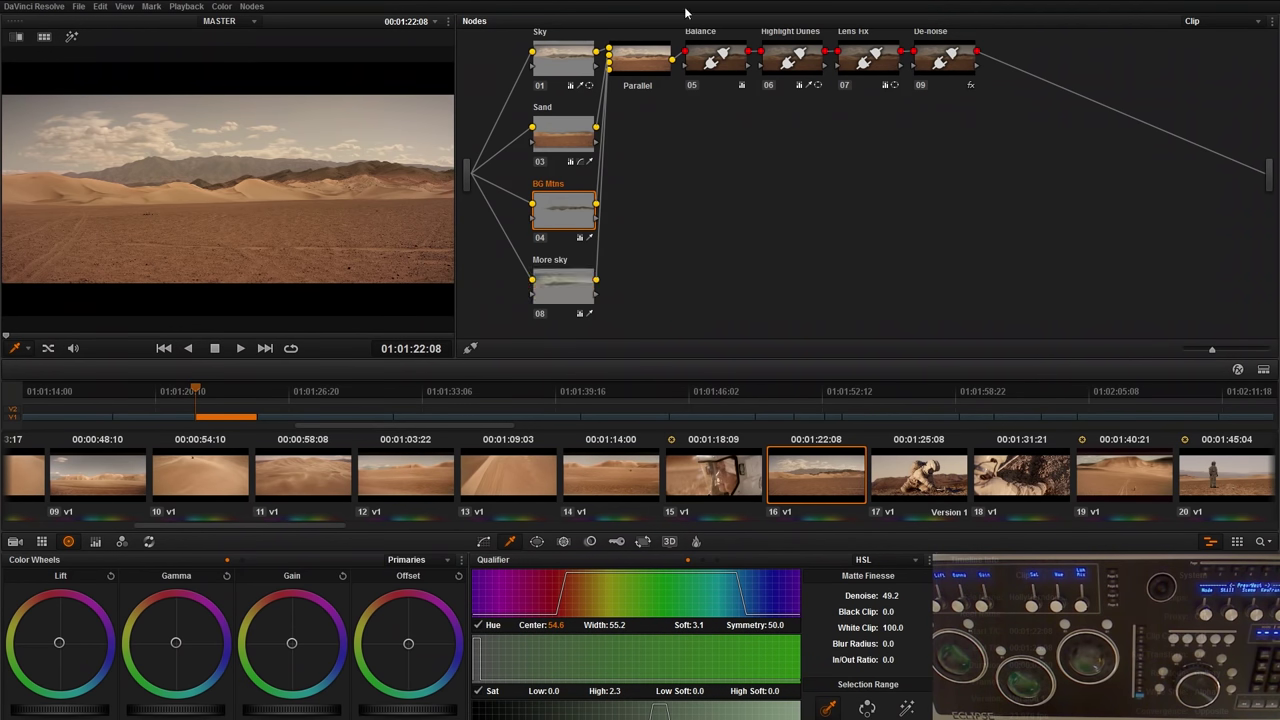
left_click(697, 88)
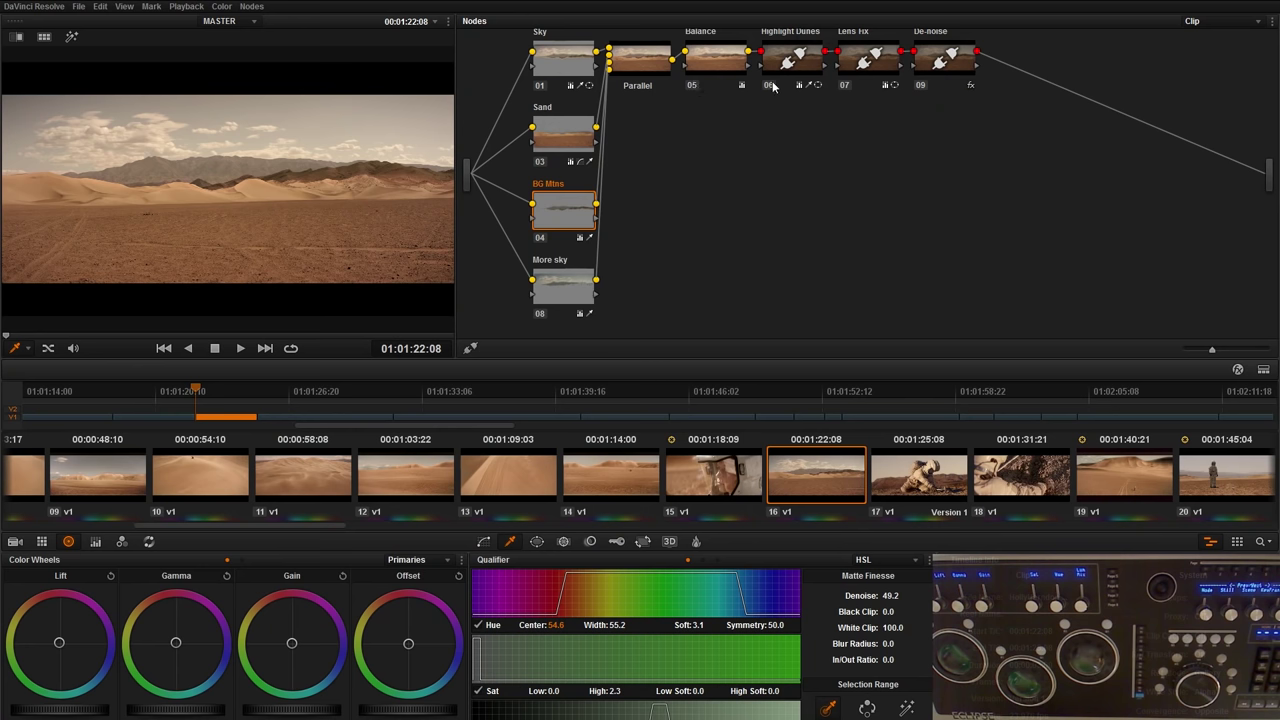
left_click(771, 87)
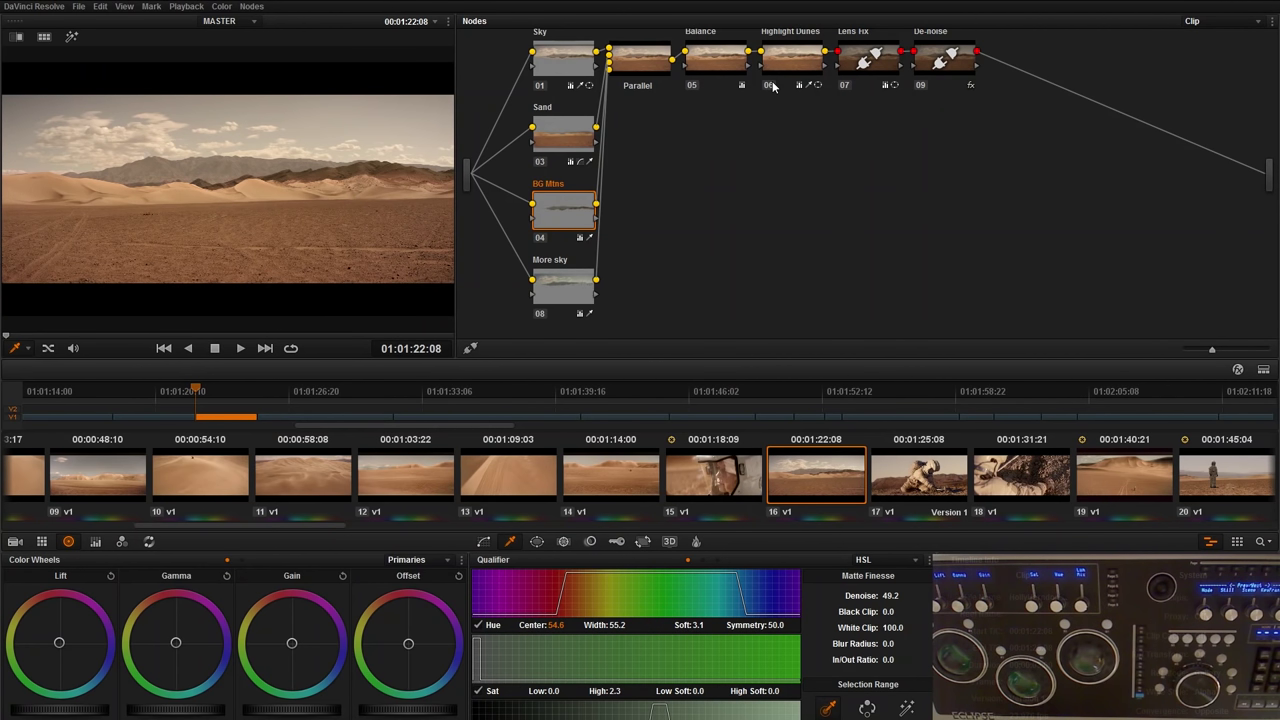
left_click(847, 87)
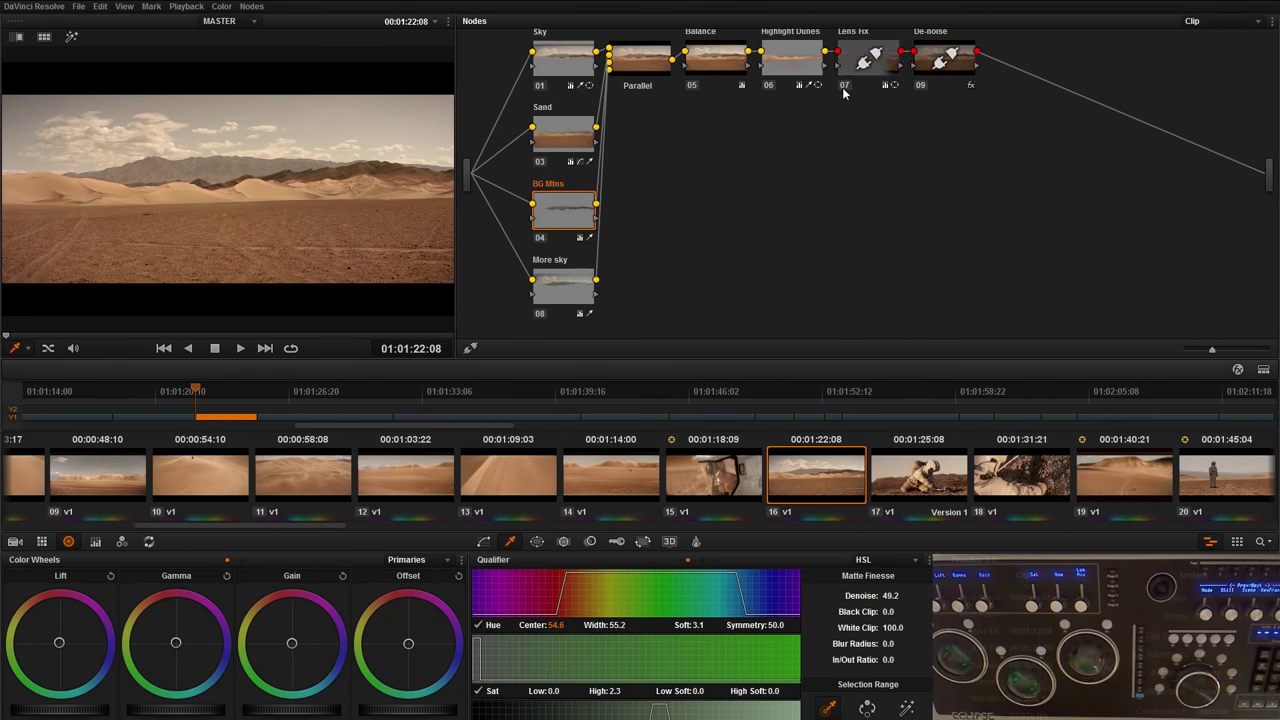
left_click(846, 88)
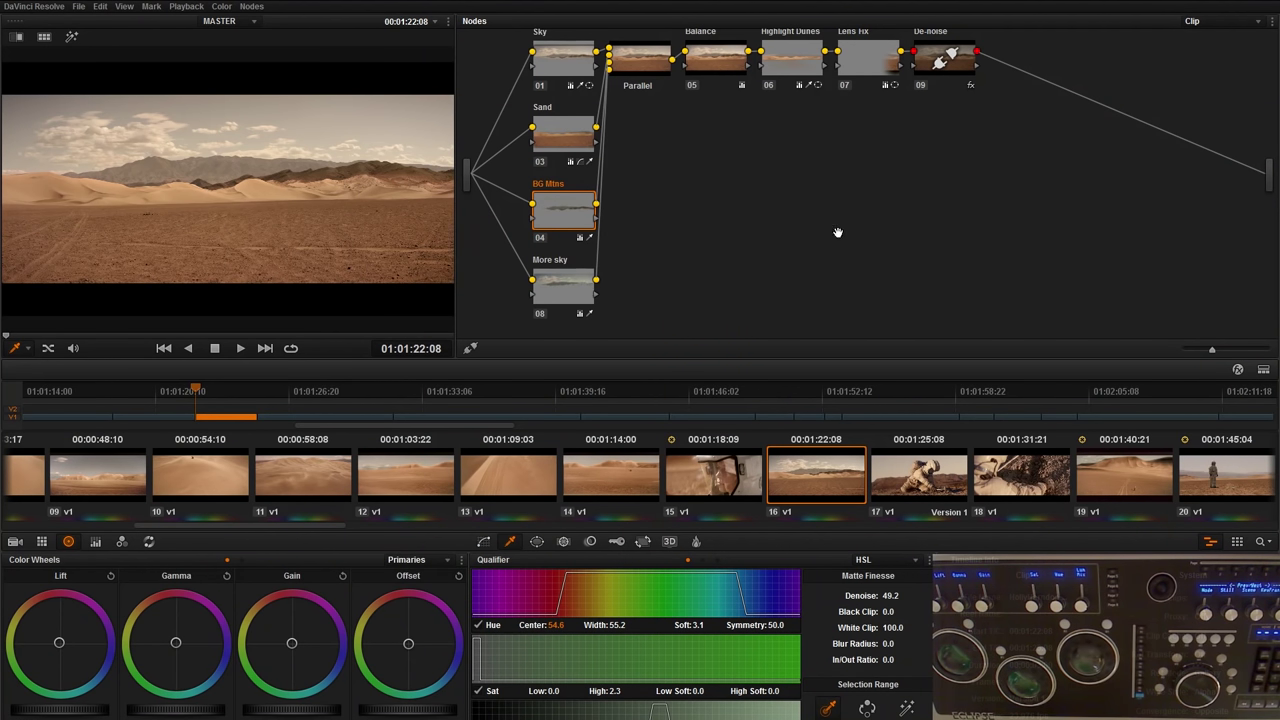
left_click(932, 487)
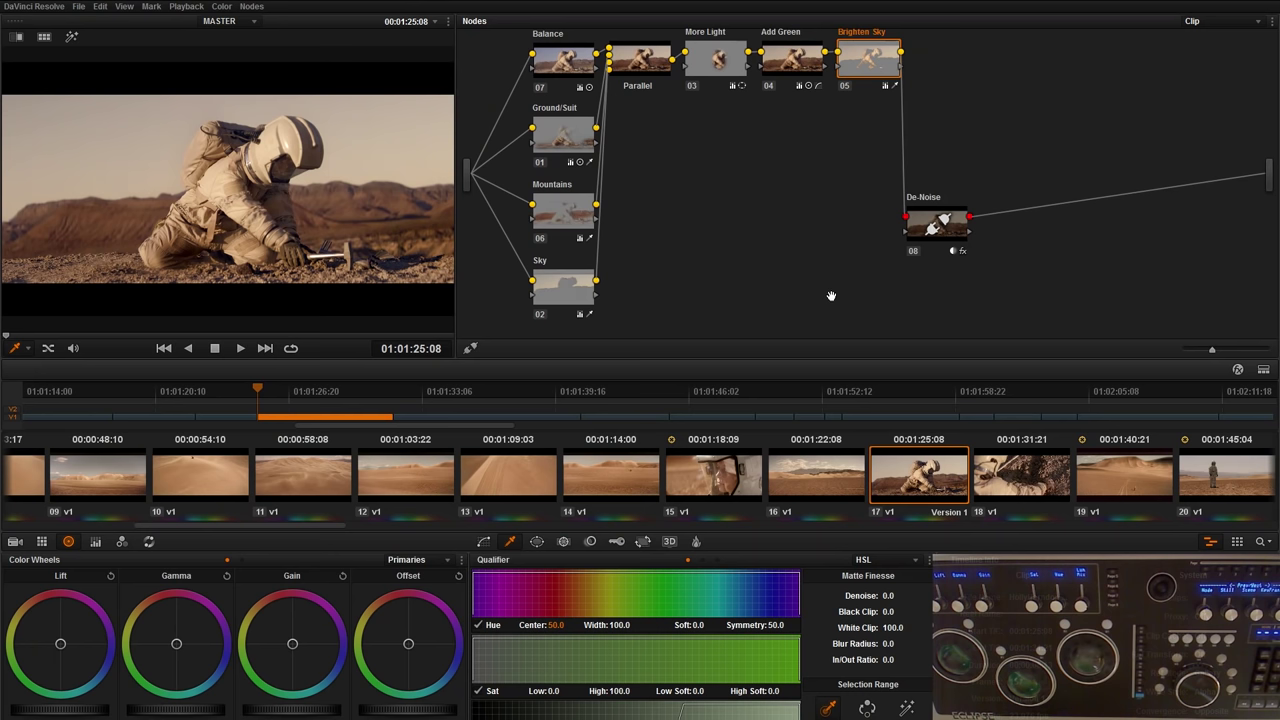